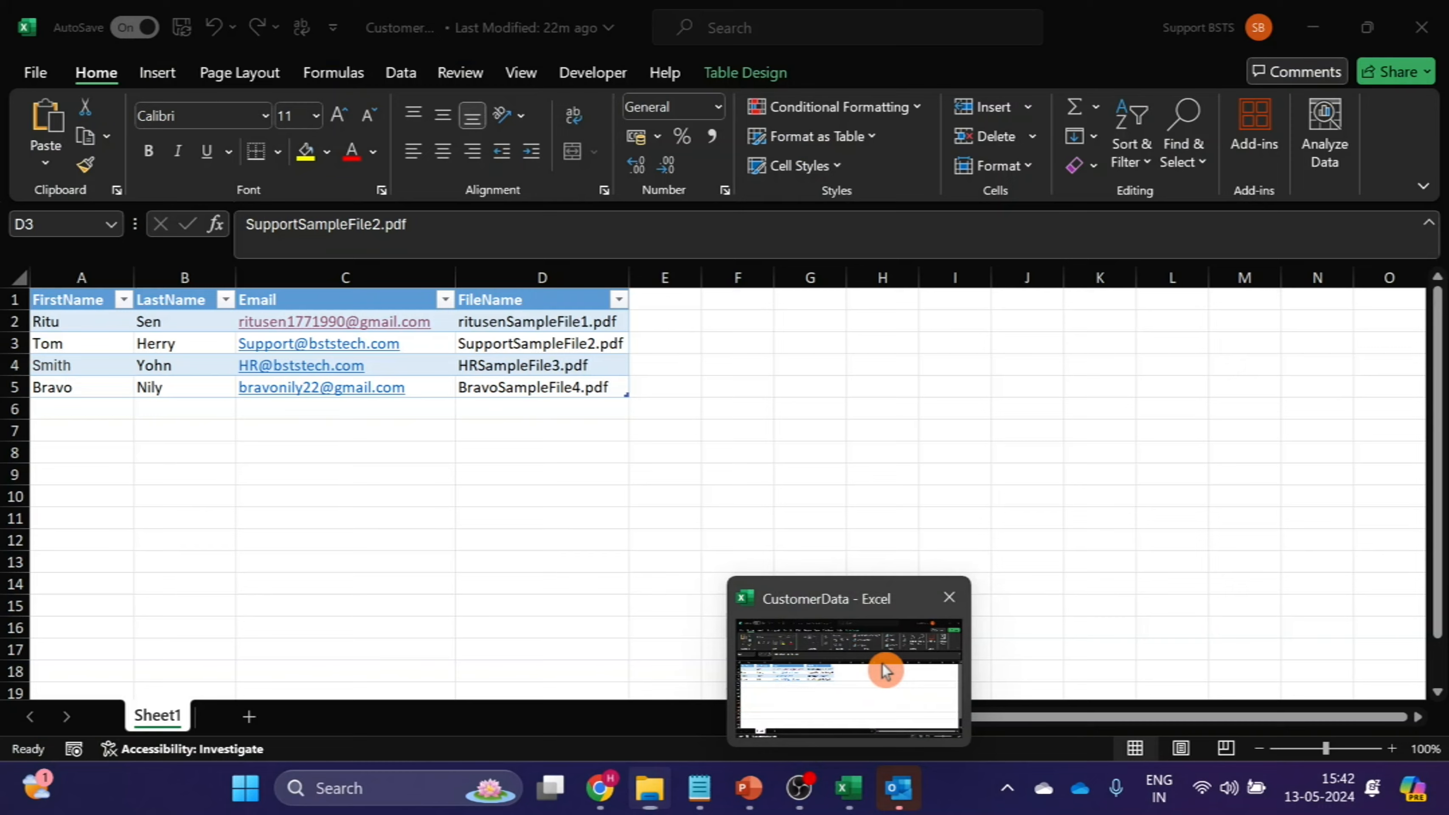
Review the customer table in Excel and the Data folder's files in File Explorer, and switch to Power Automate in Chrome.
click(883, 692)
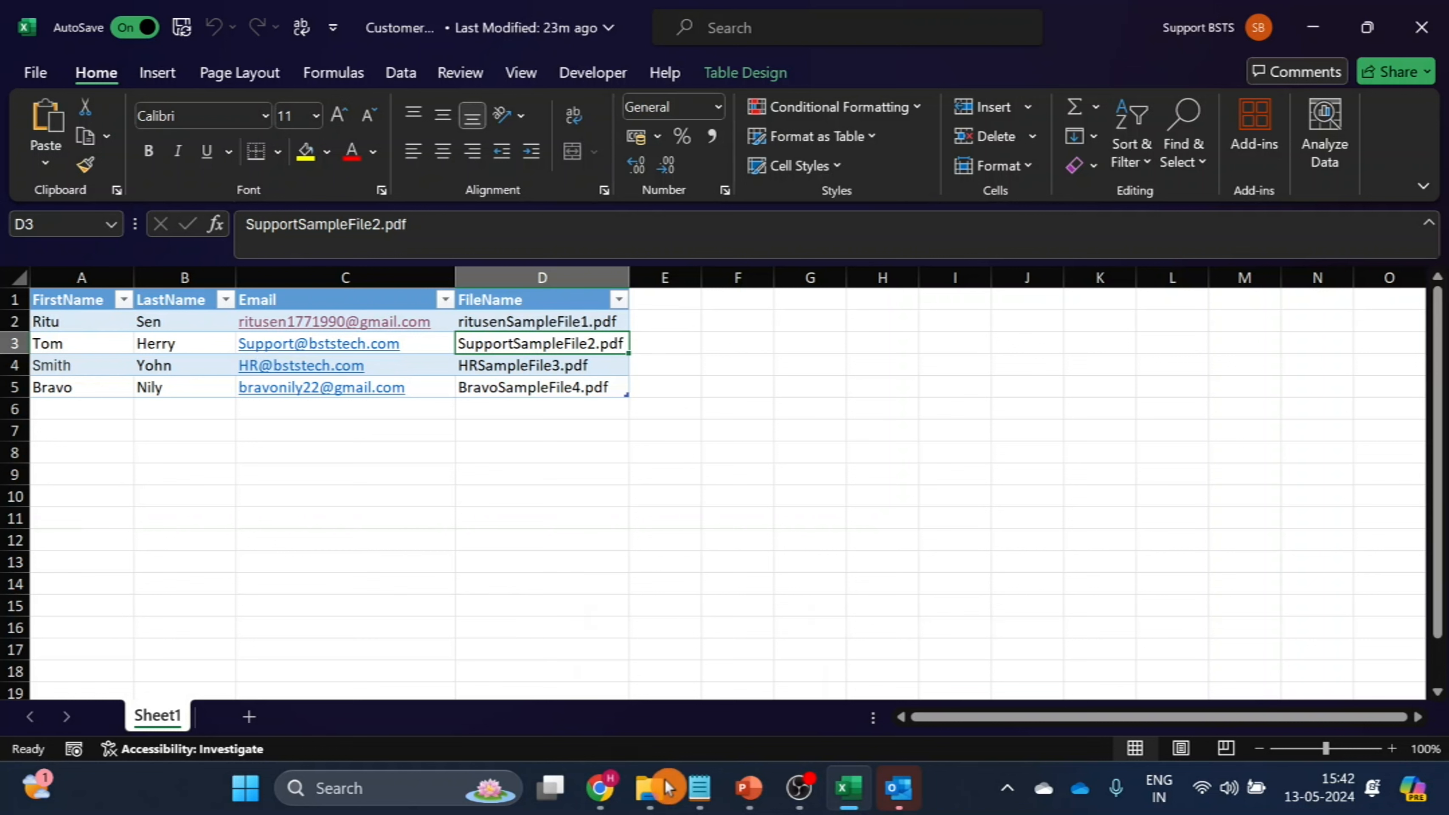
mouse_move(648, 759)
click(647, 662)
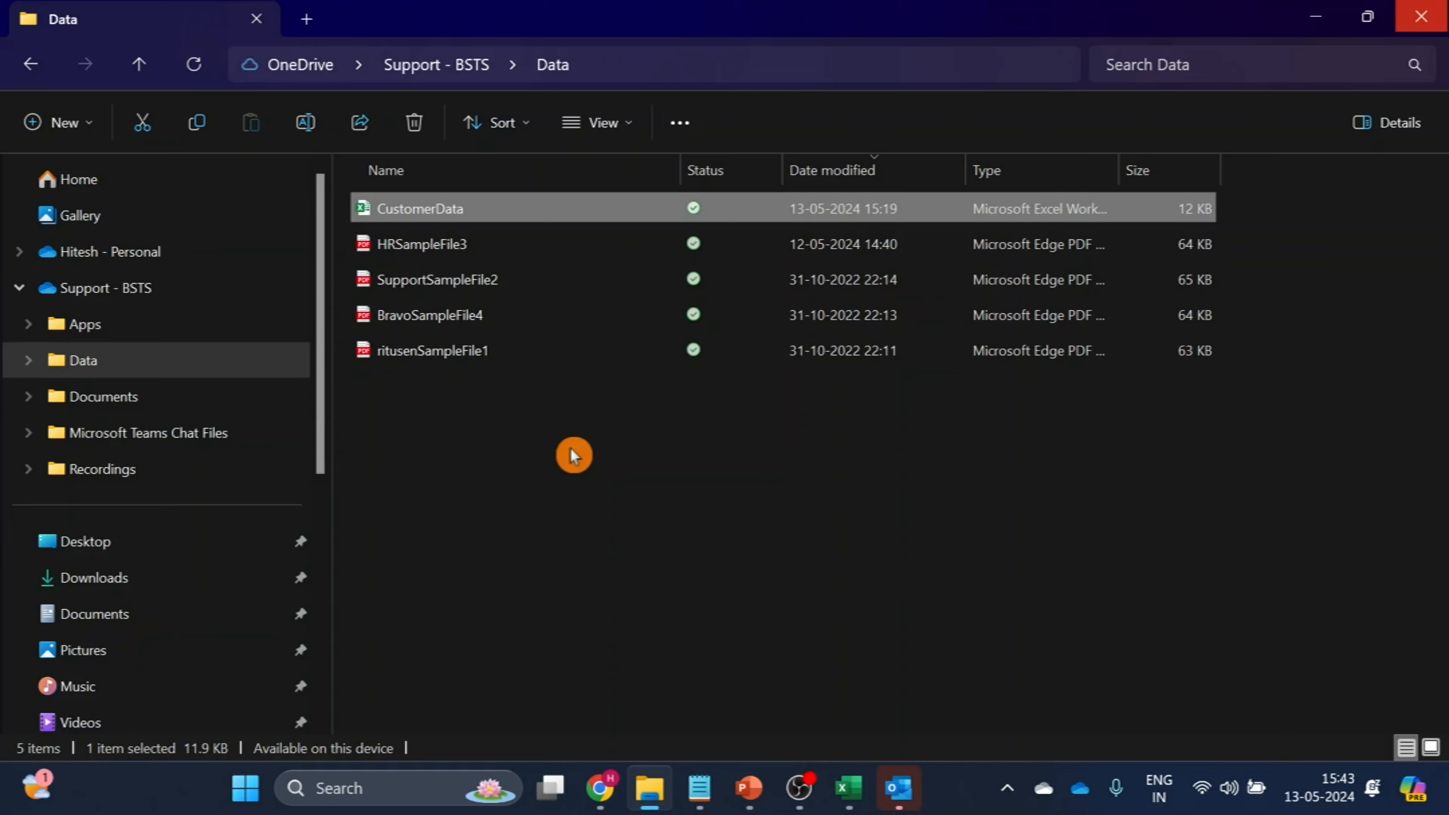
mouse_move(599, 787)
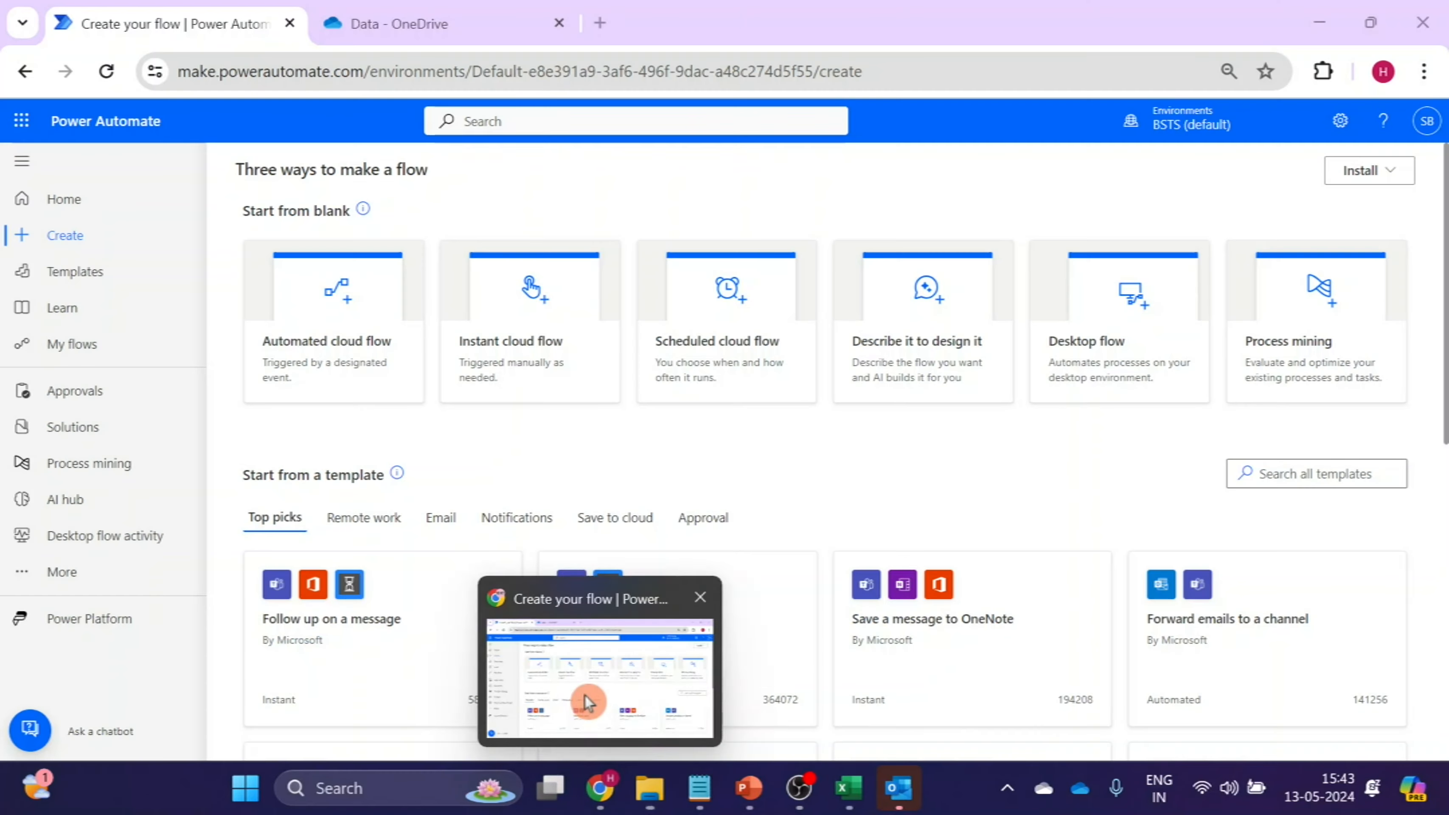
click(588, 700)
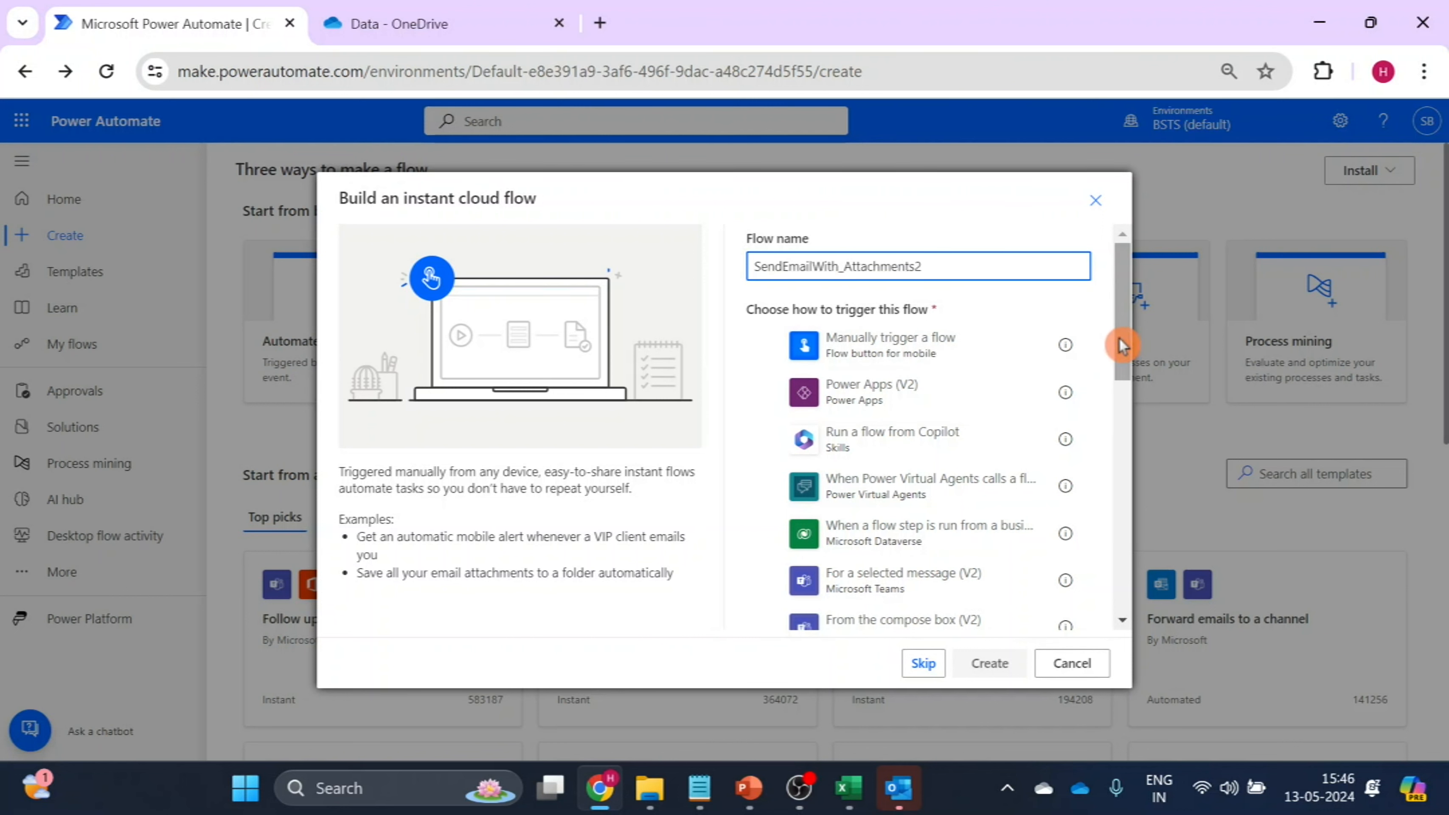
Create the instant cloud flow with the Excel Online For Business trigger "For a selected row".
drag(1120, 345, 1126, 518)
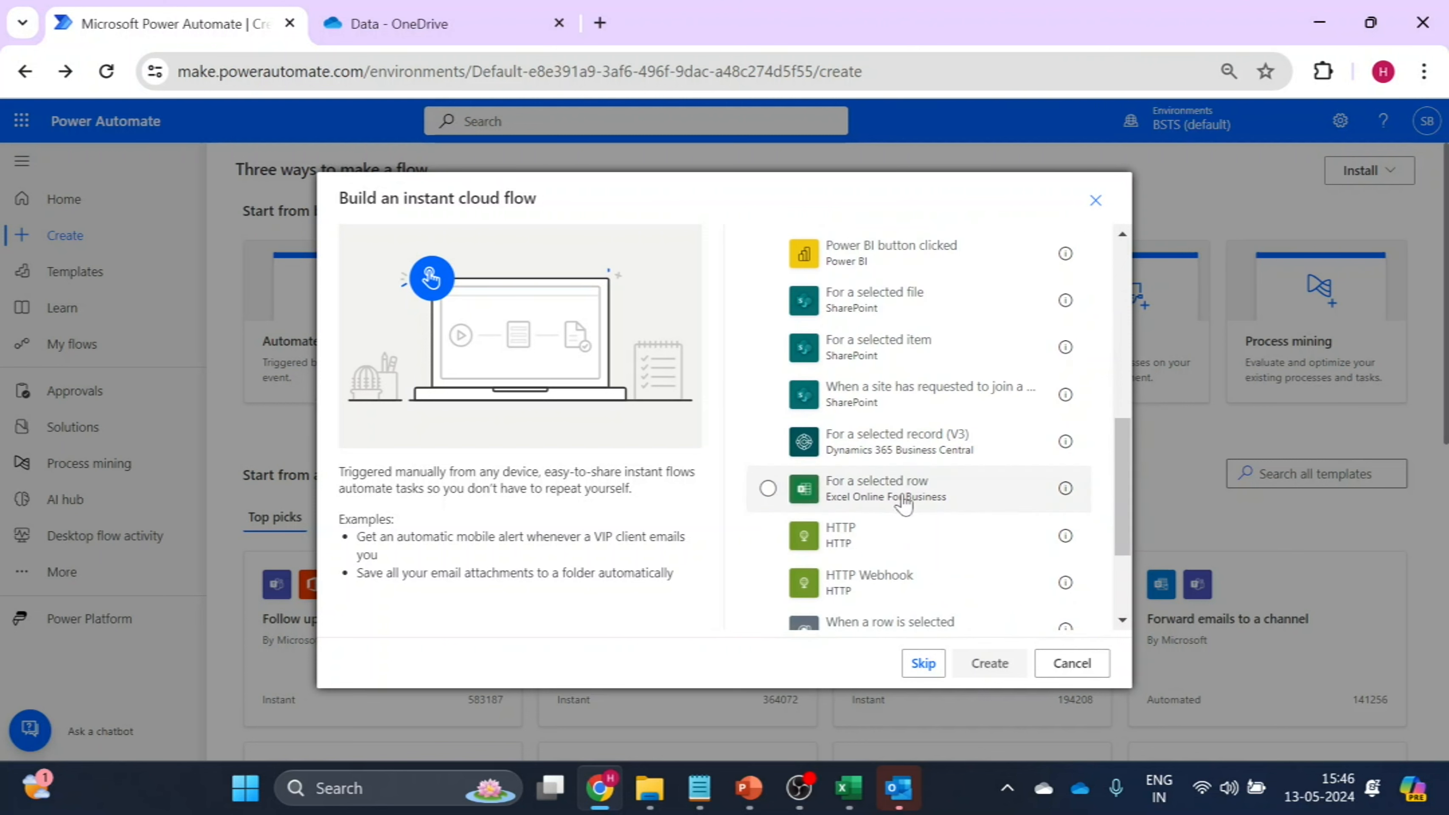
click(768, 488)
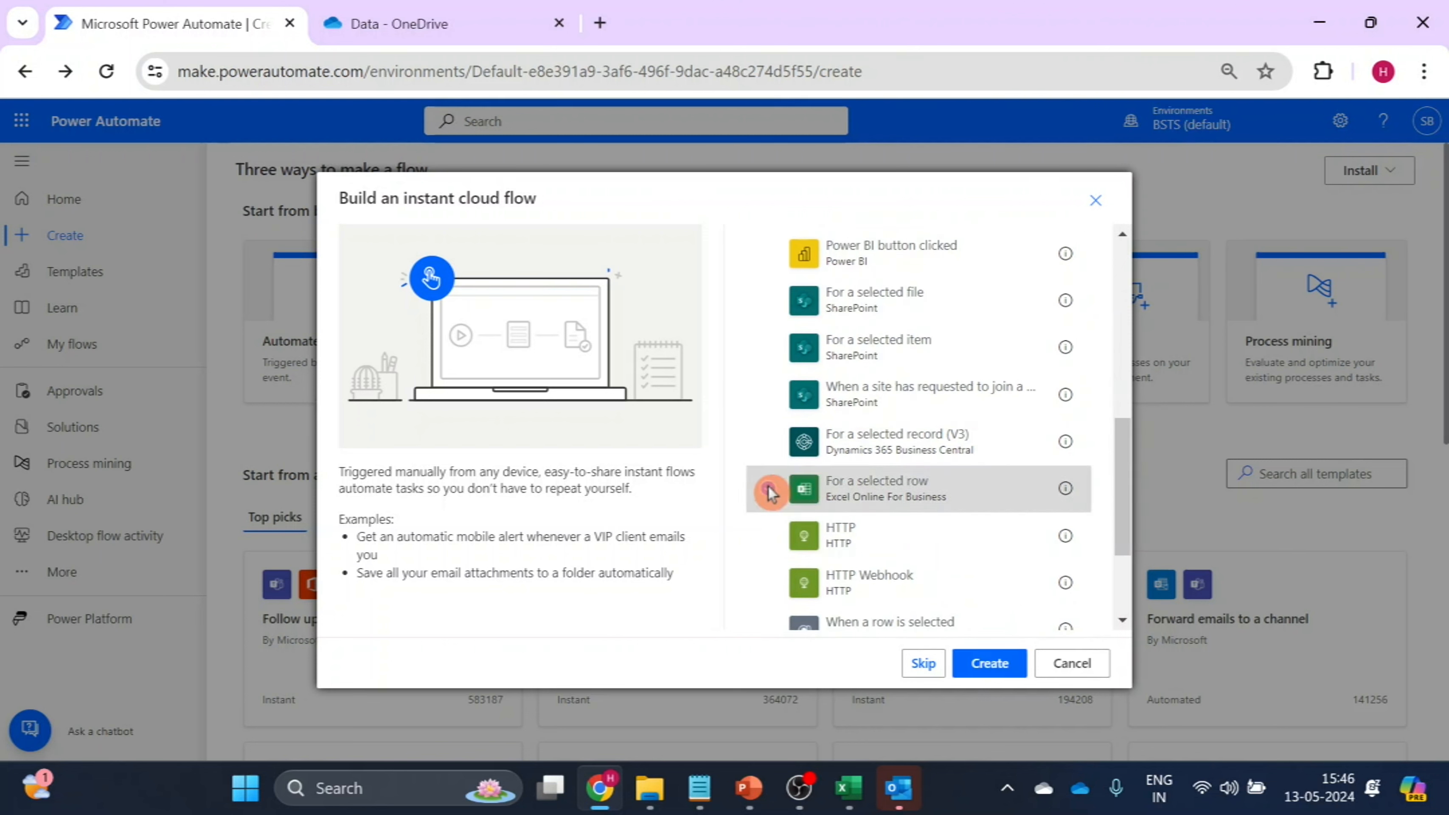
click(1006, 662)
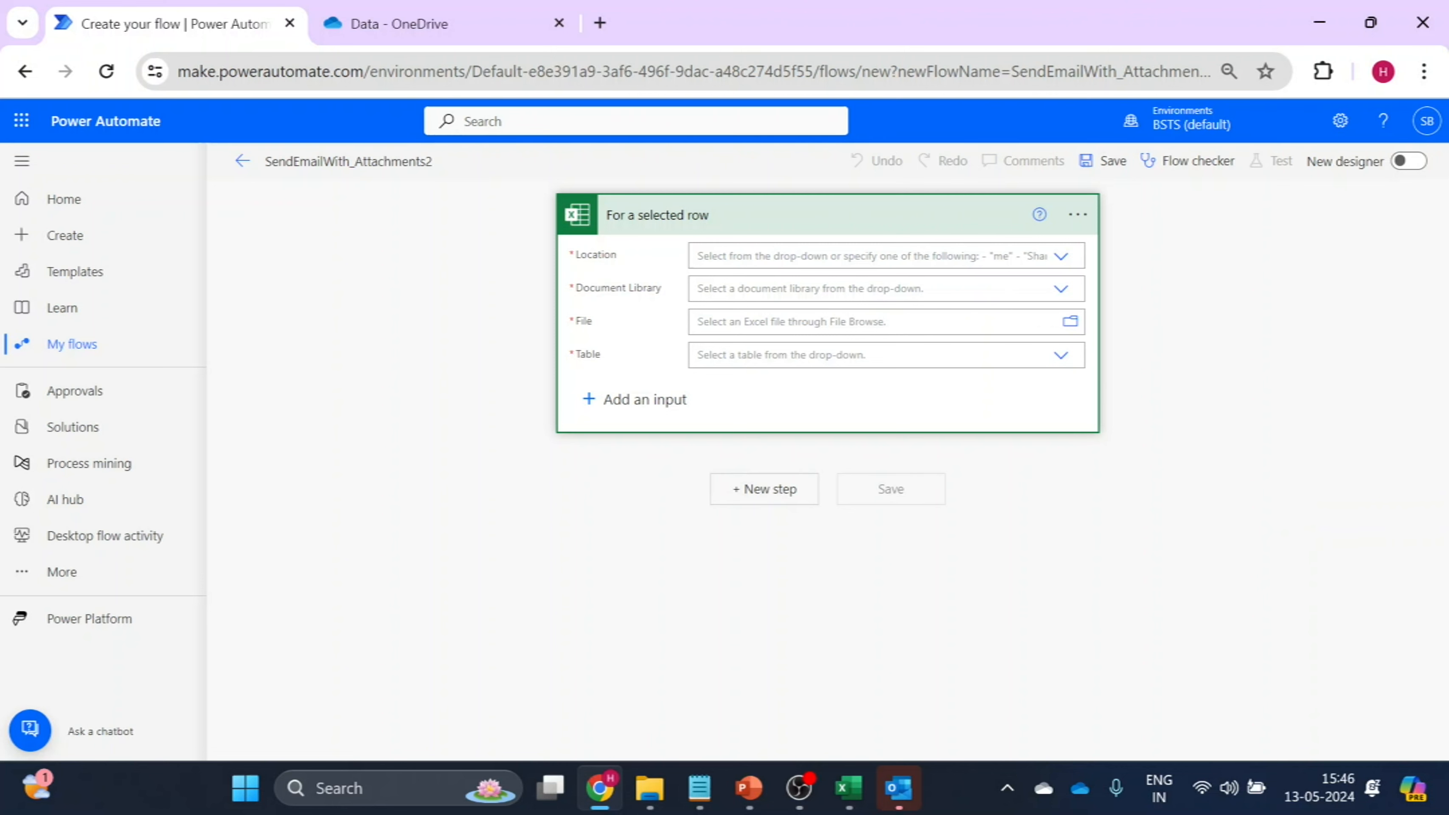
Set the trigger's location to OneDrive for Business, its document library to OneDrive and its file to /Data/CustomerData.xlsx.
click(1061, 258)
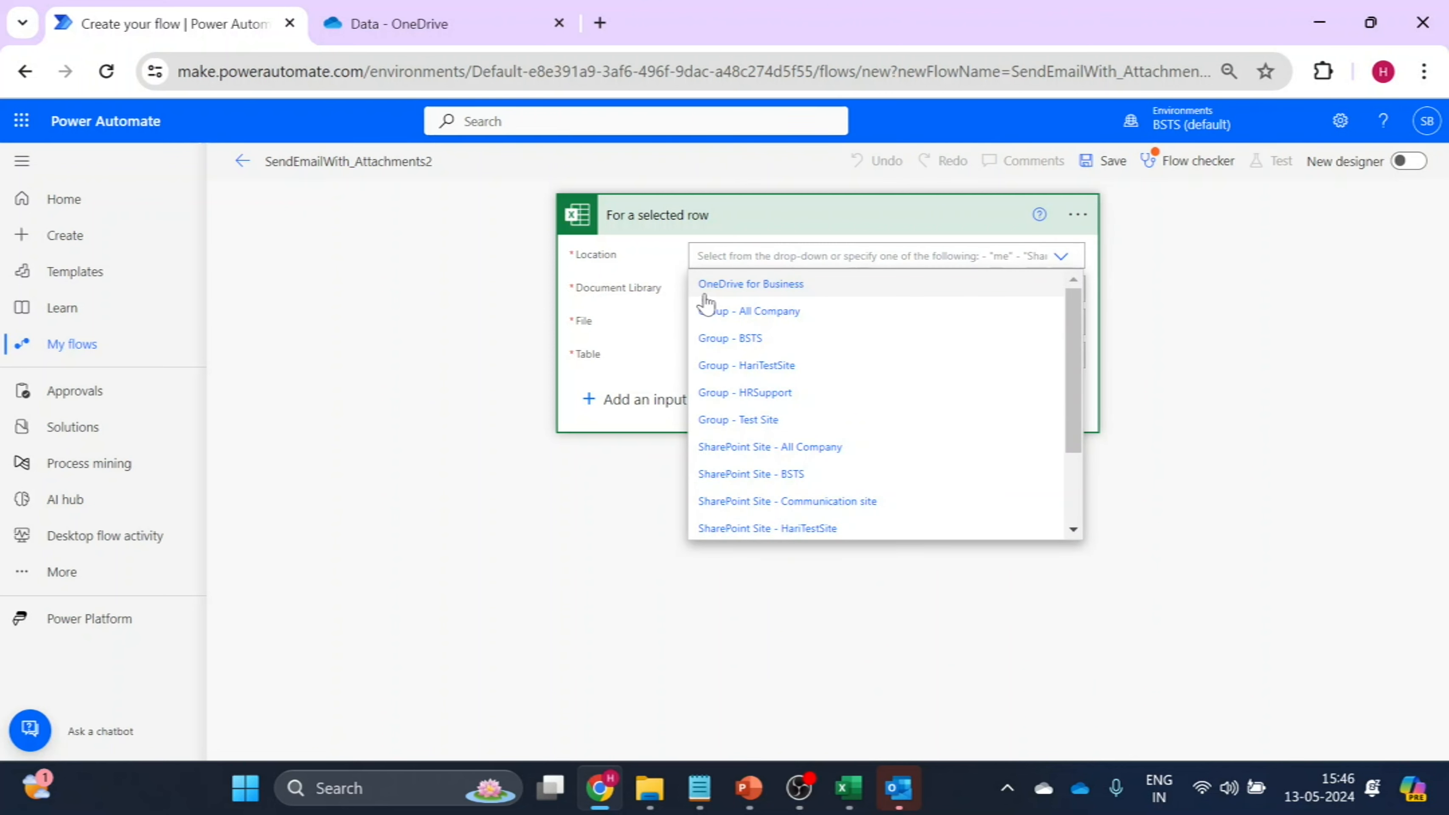
click(798, 293)
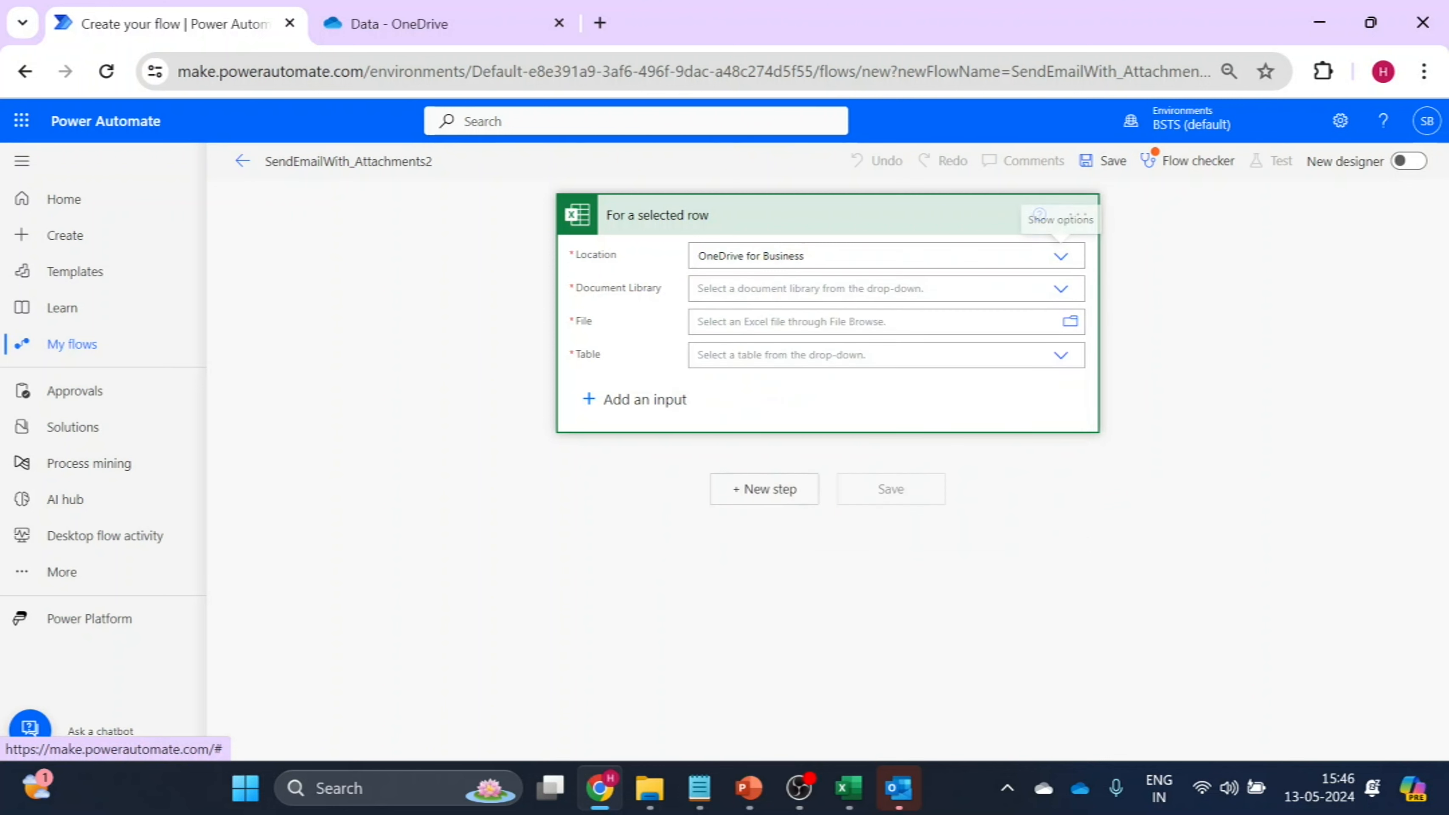
click(1059, 290)
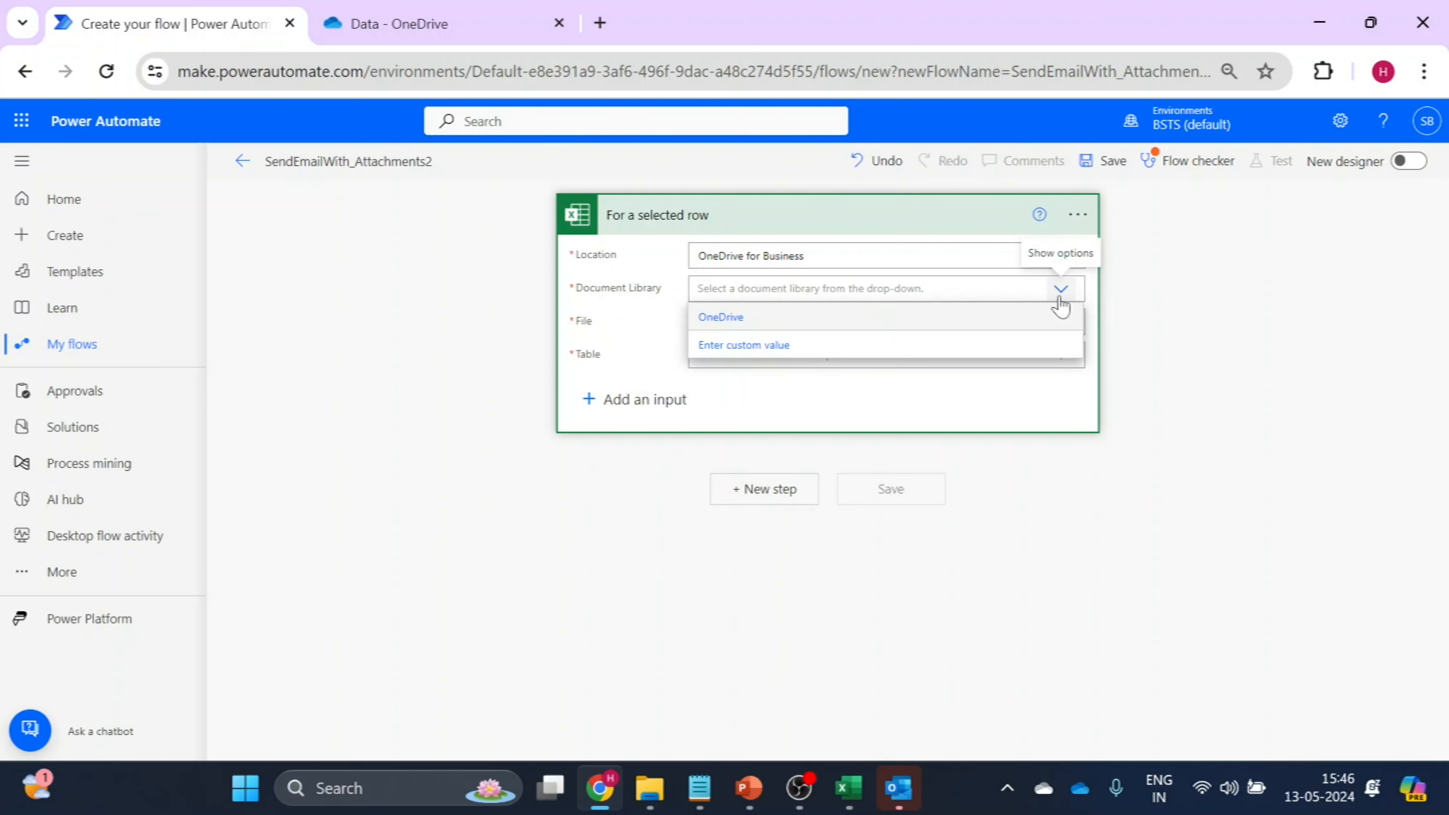
click(737, 325)
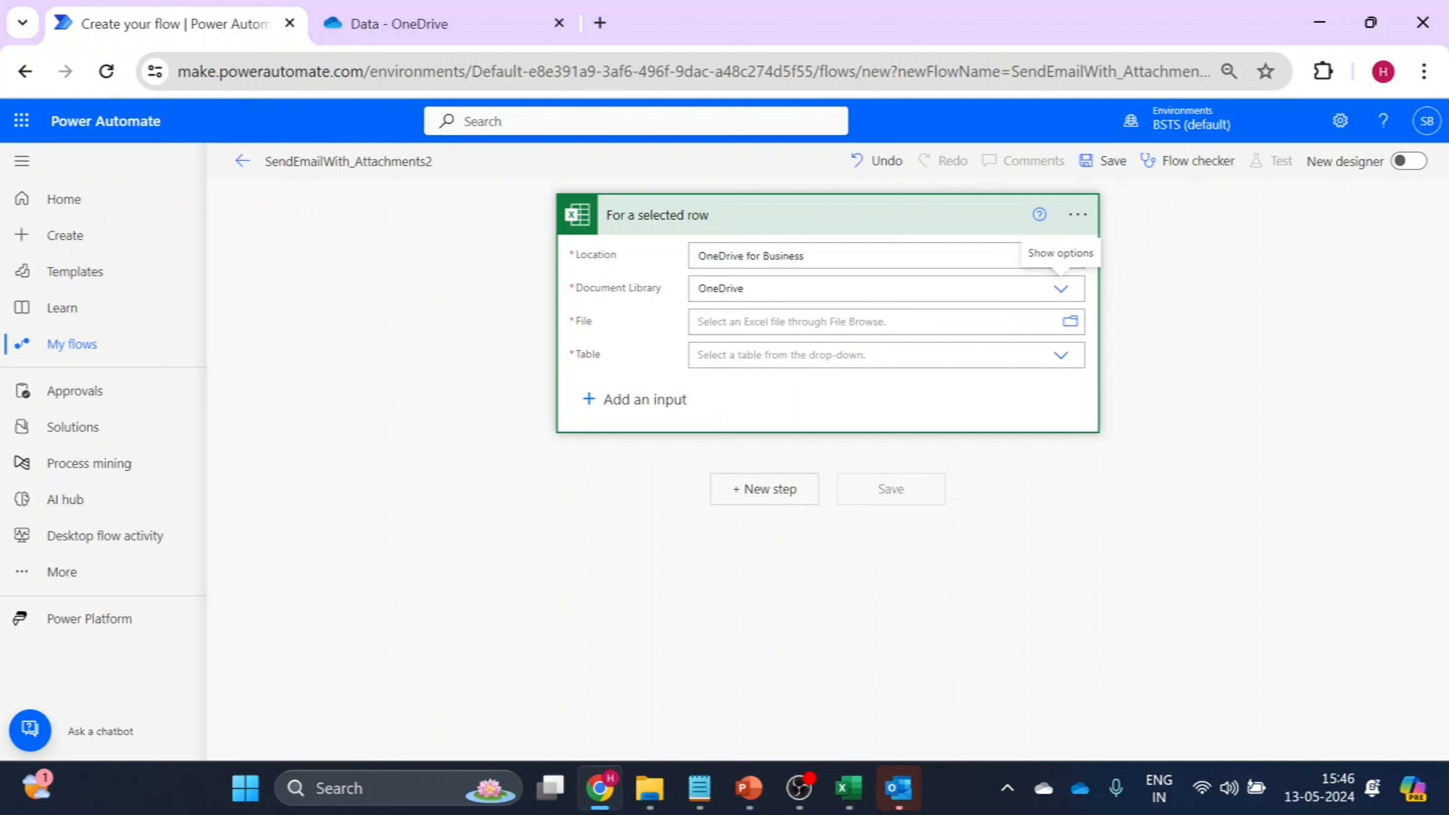
click(1071, 322)
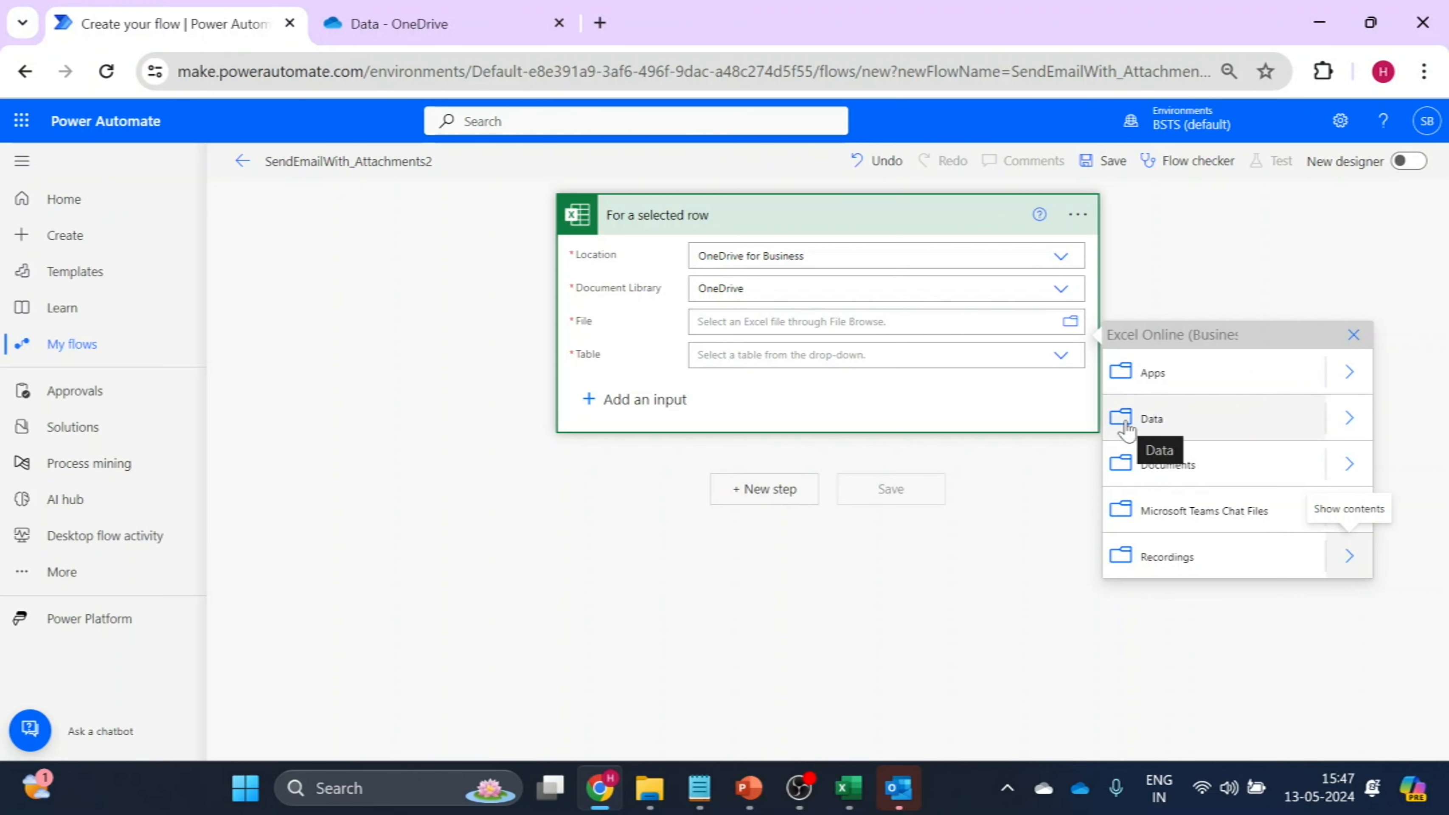
click(1349, 419)
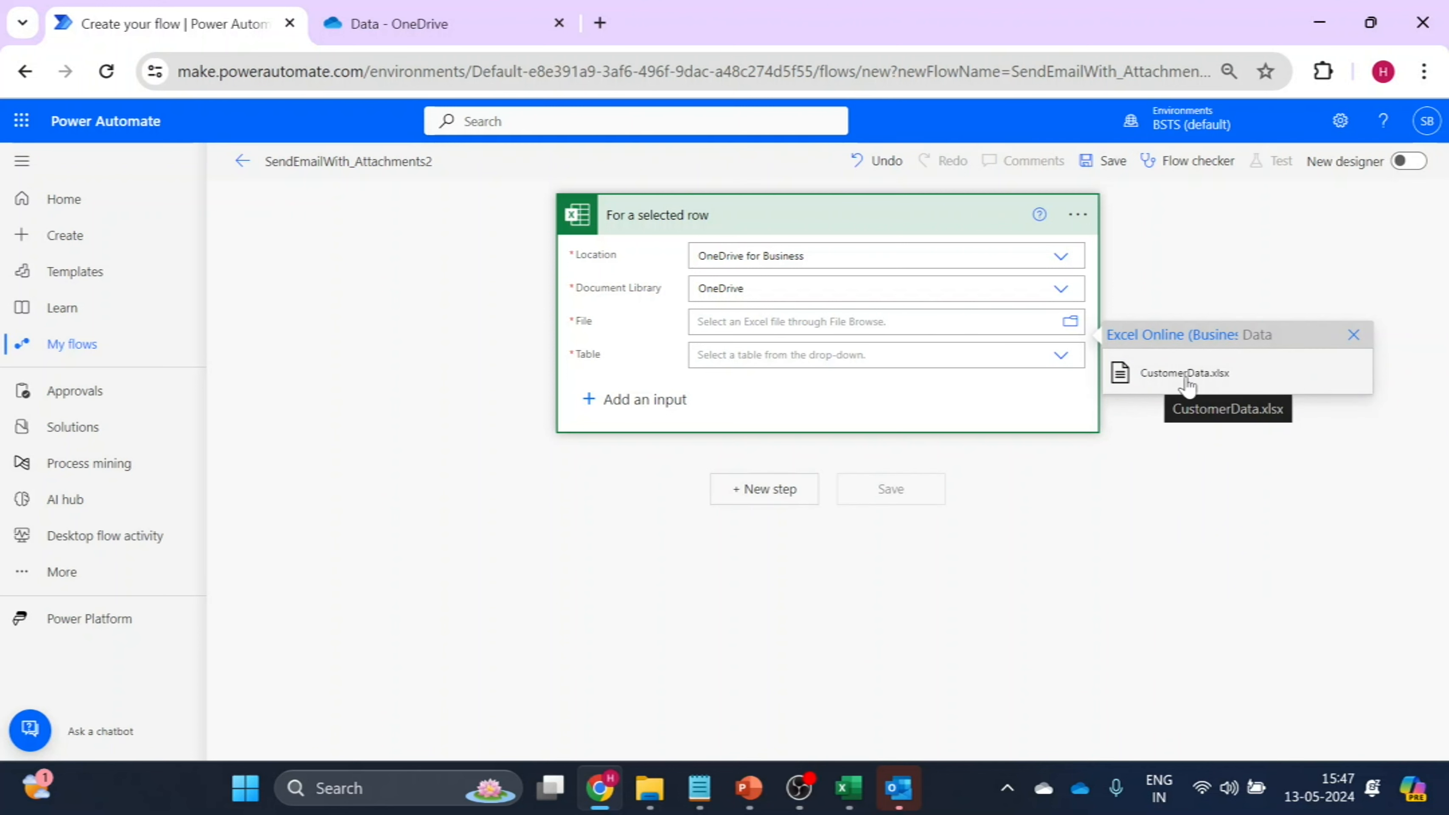
click(1176, 386)
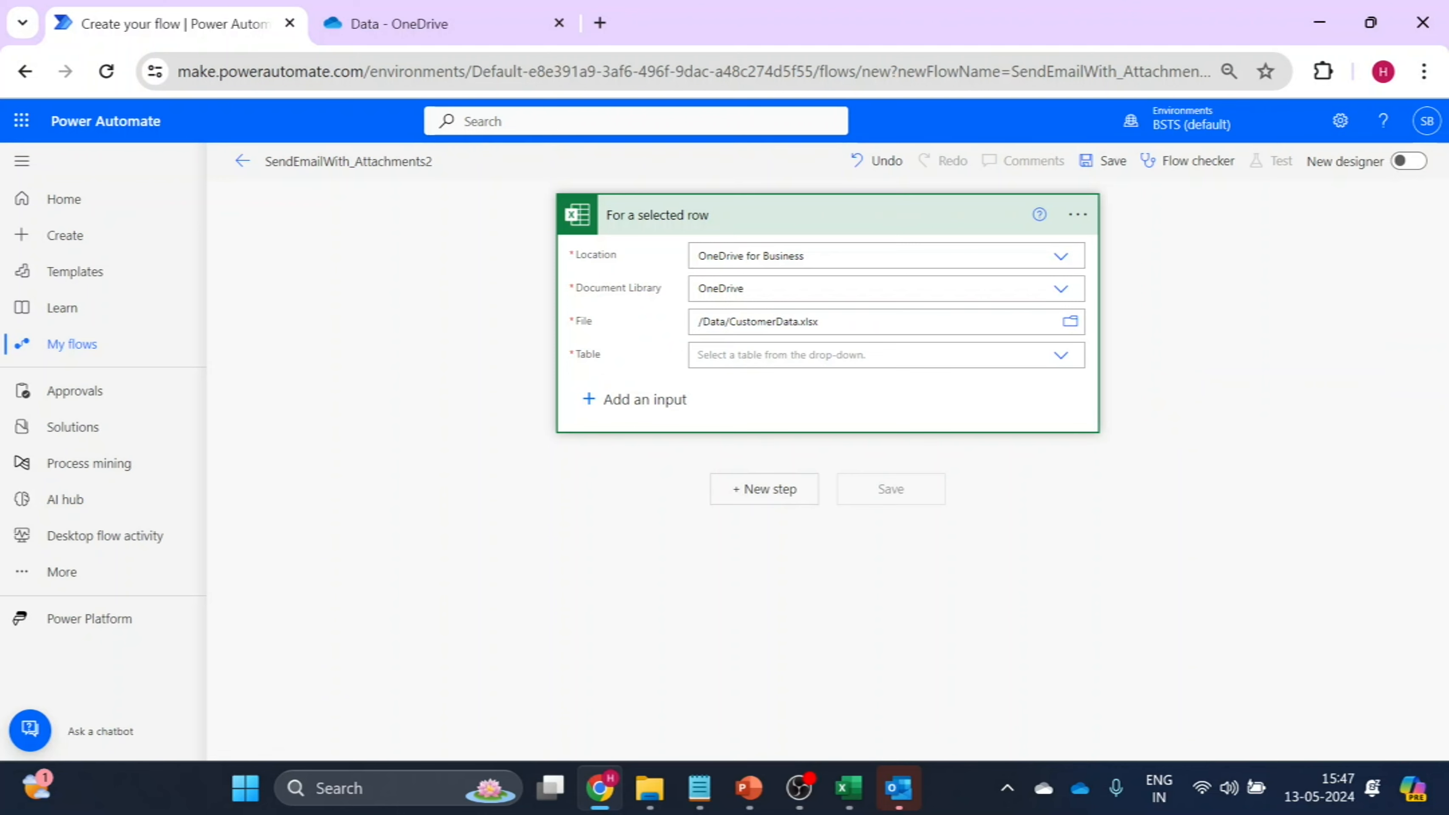
Check the table's name in the CustomerData workbook in Excel and set the trigger's table to TableData in Power Automate.
click(850, 790)
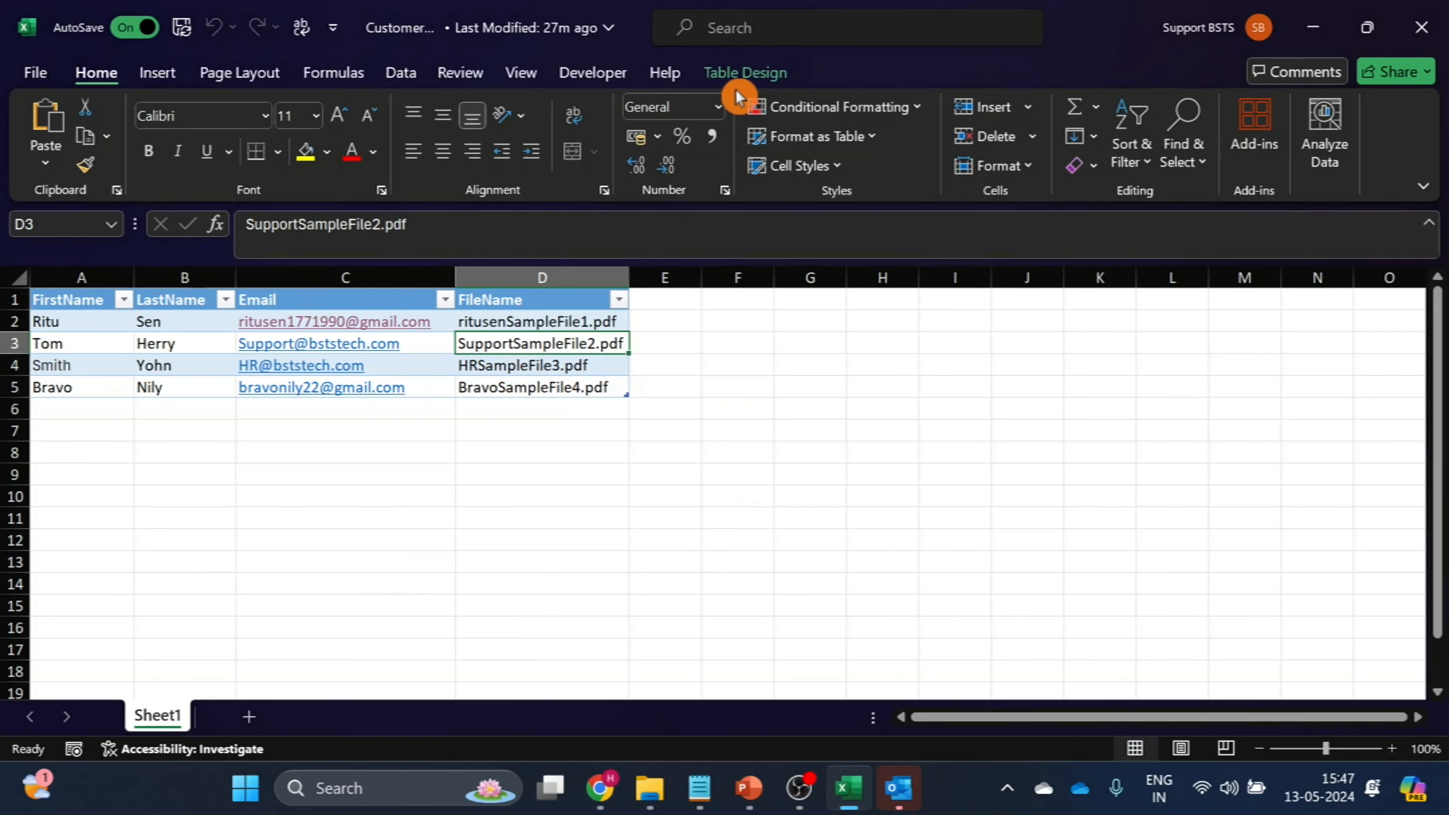
click(735, 70)
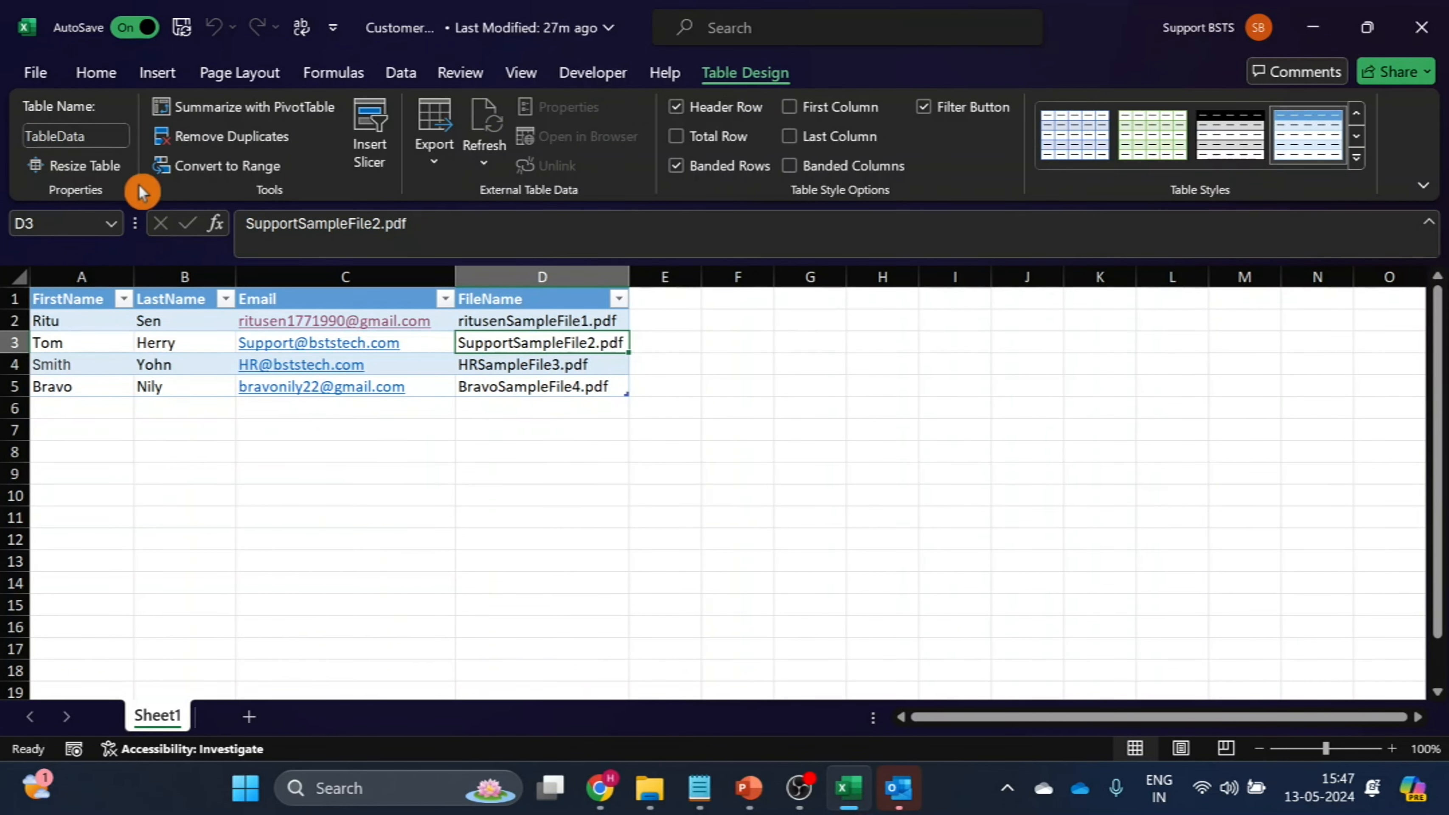
click(103, 142)
click(24, 139)
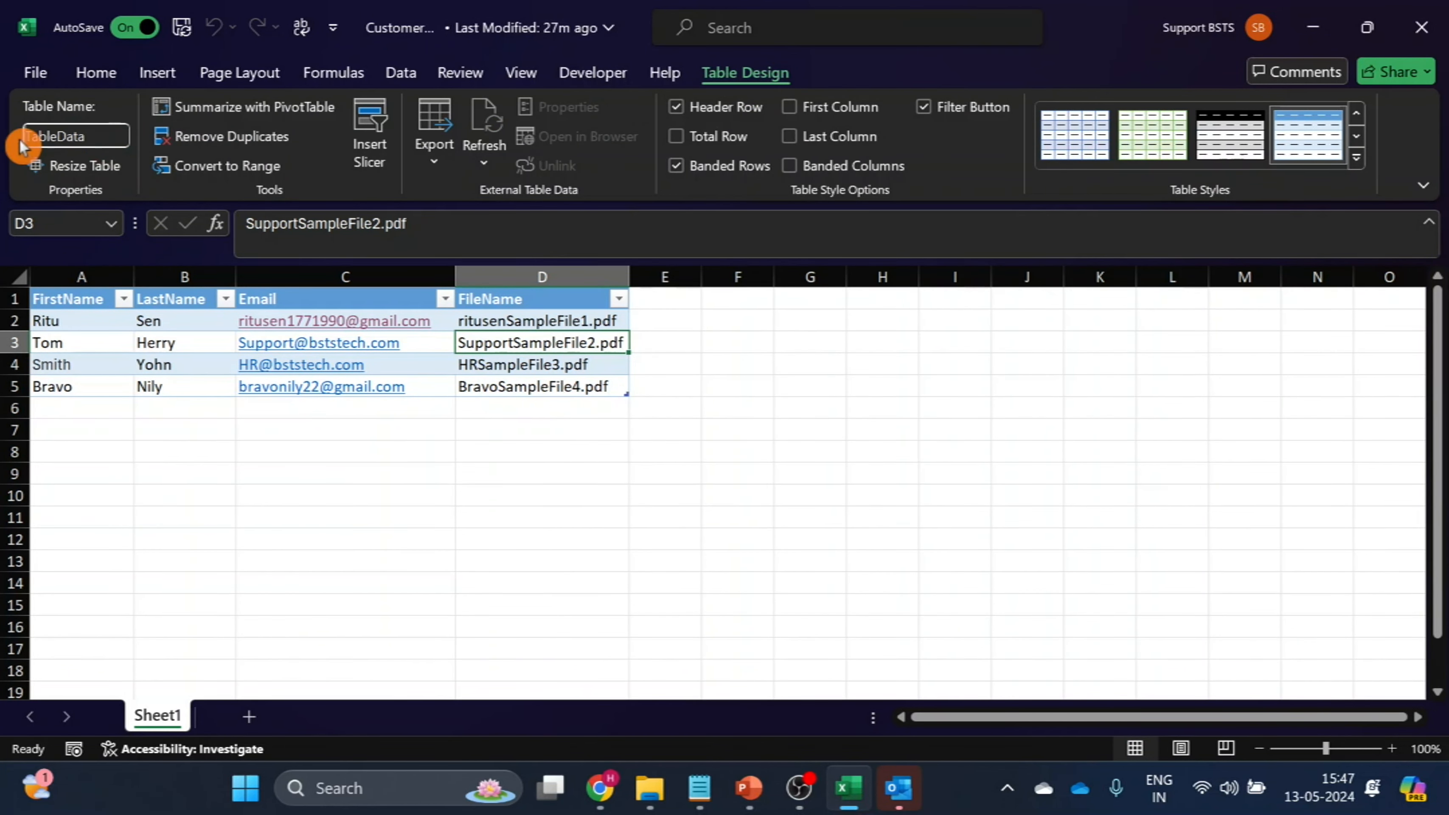
click(649, 790)
mouse_move(599, 788)
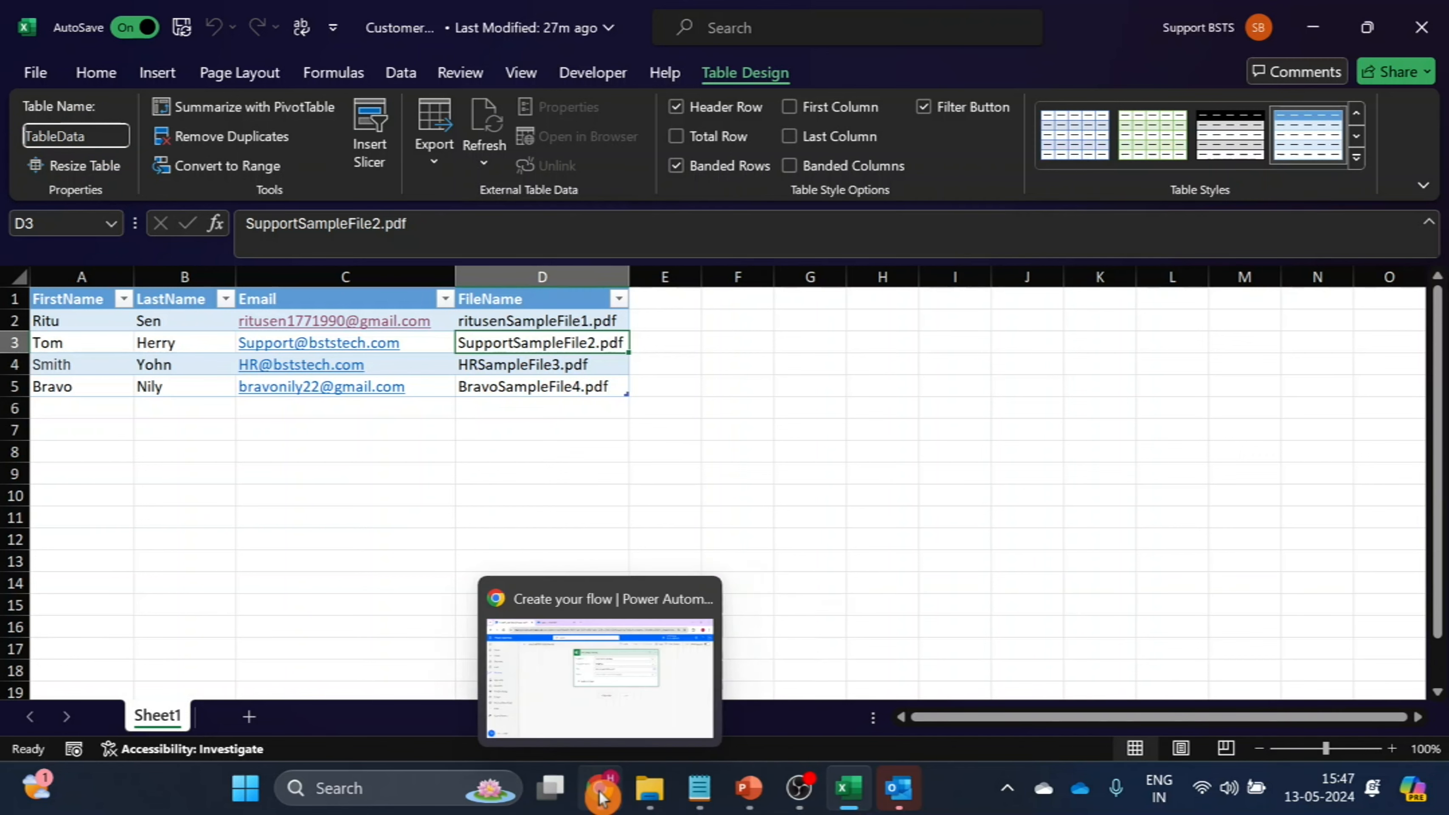
click(642, 685)
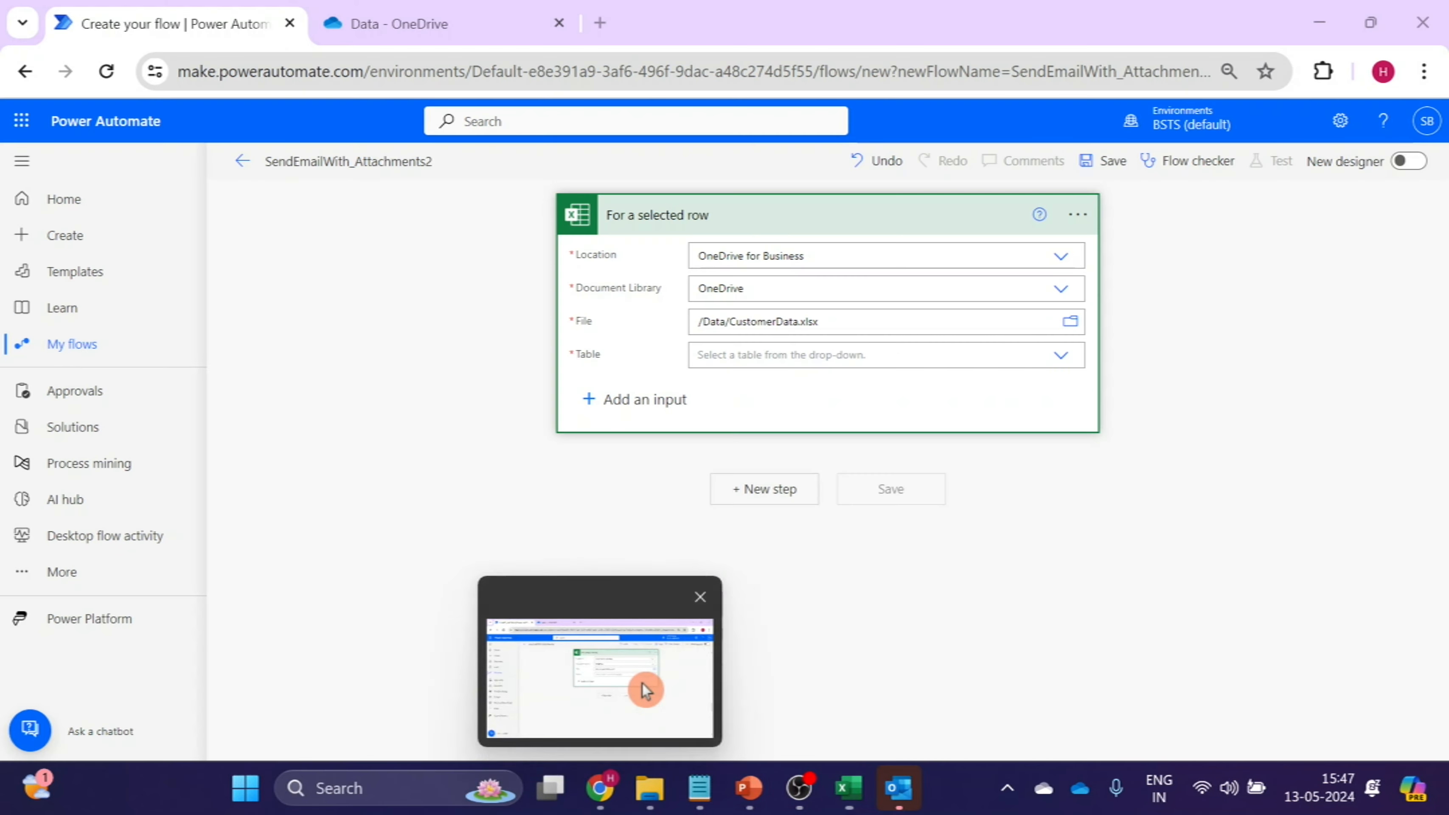
click(1064, 364)
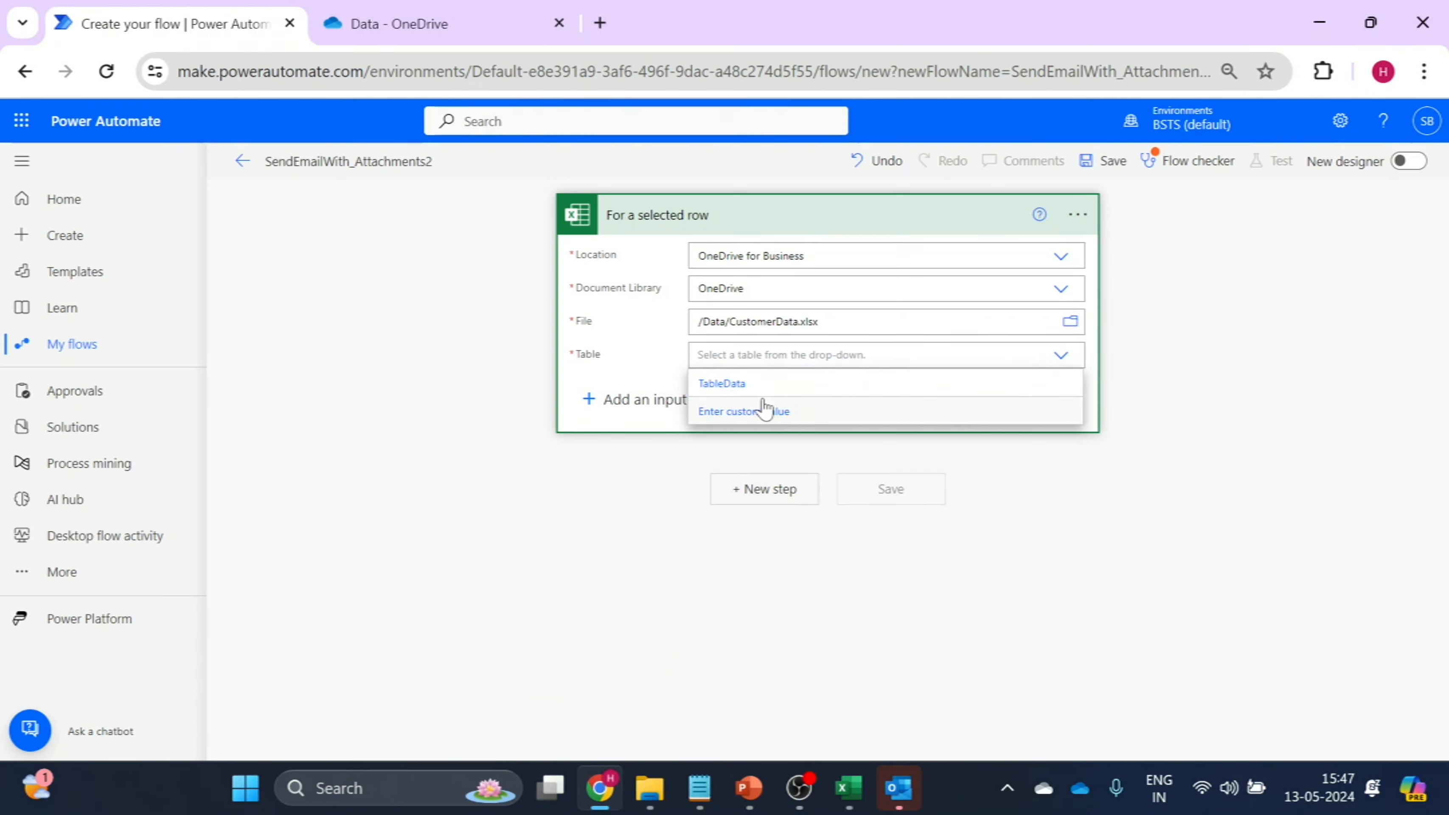
click(732, 388)
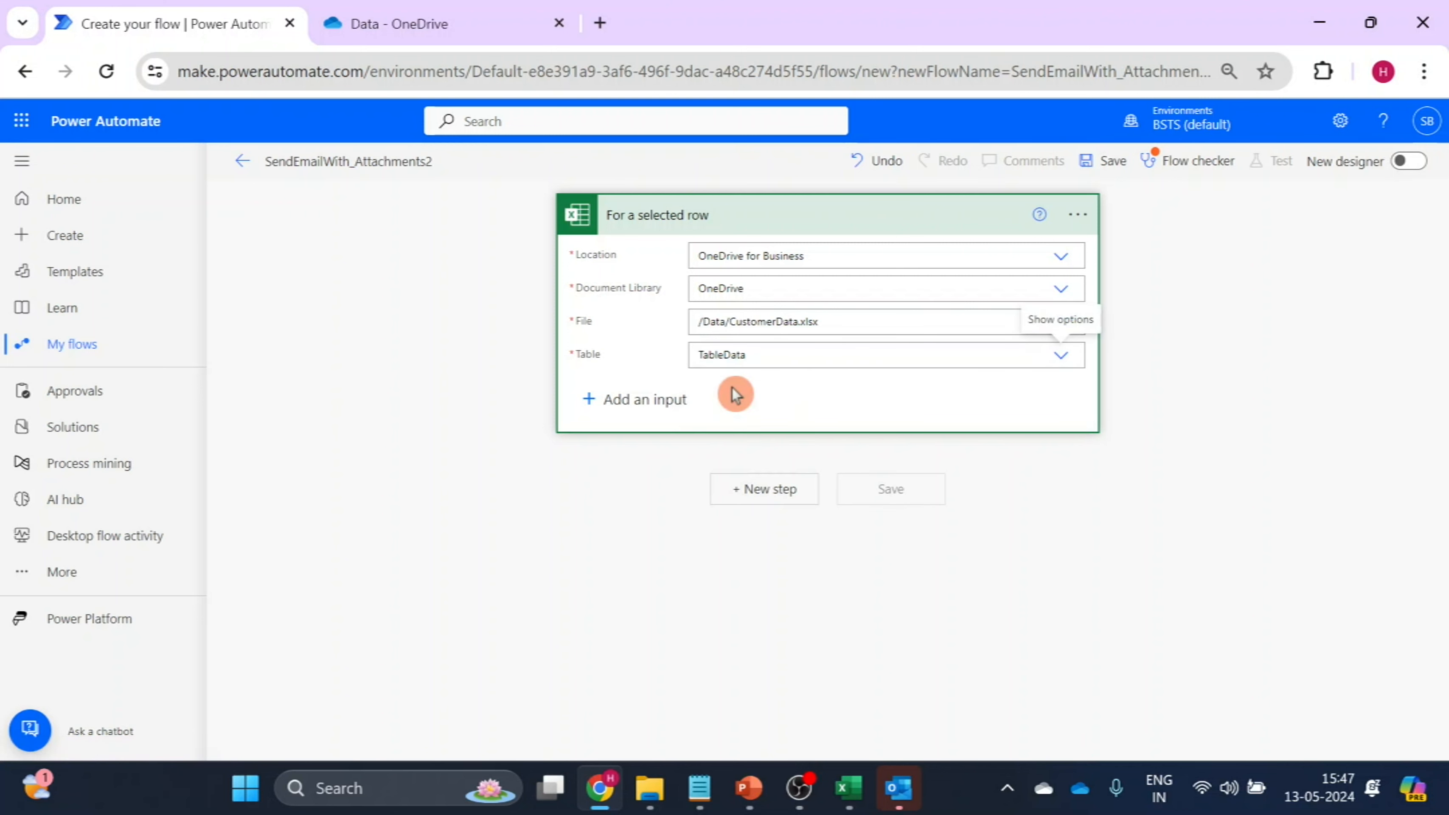
Add the OneDrive for Business action "List files in folder" as a new step after the trigger.
click(771, 491)
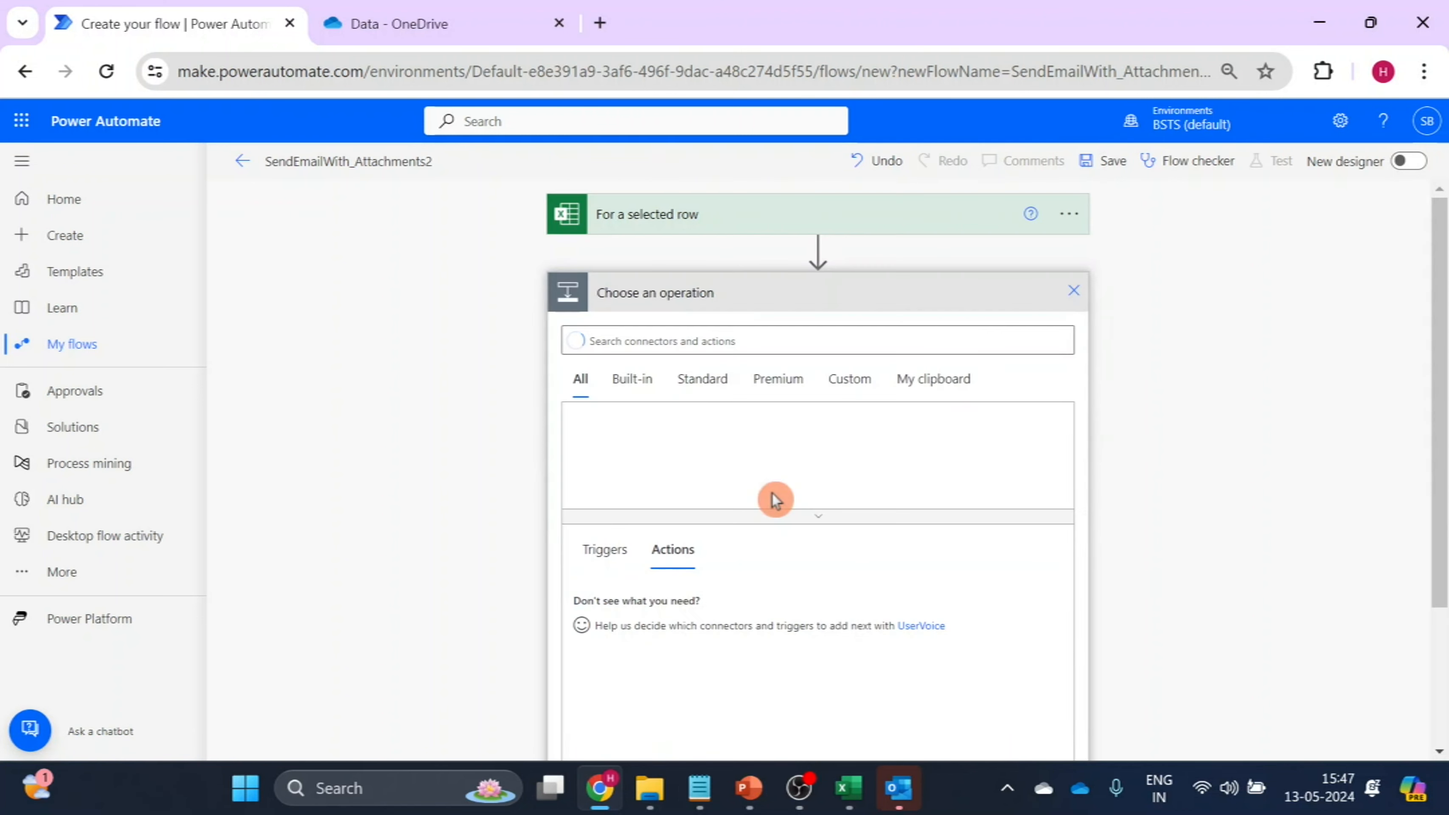
text(Lis)
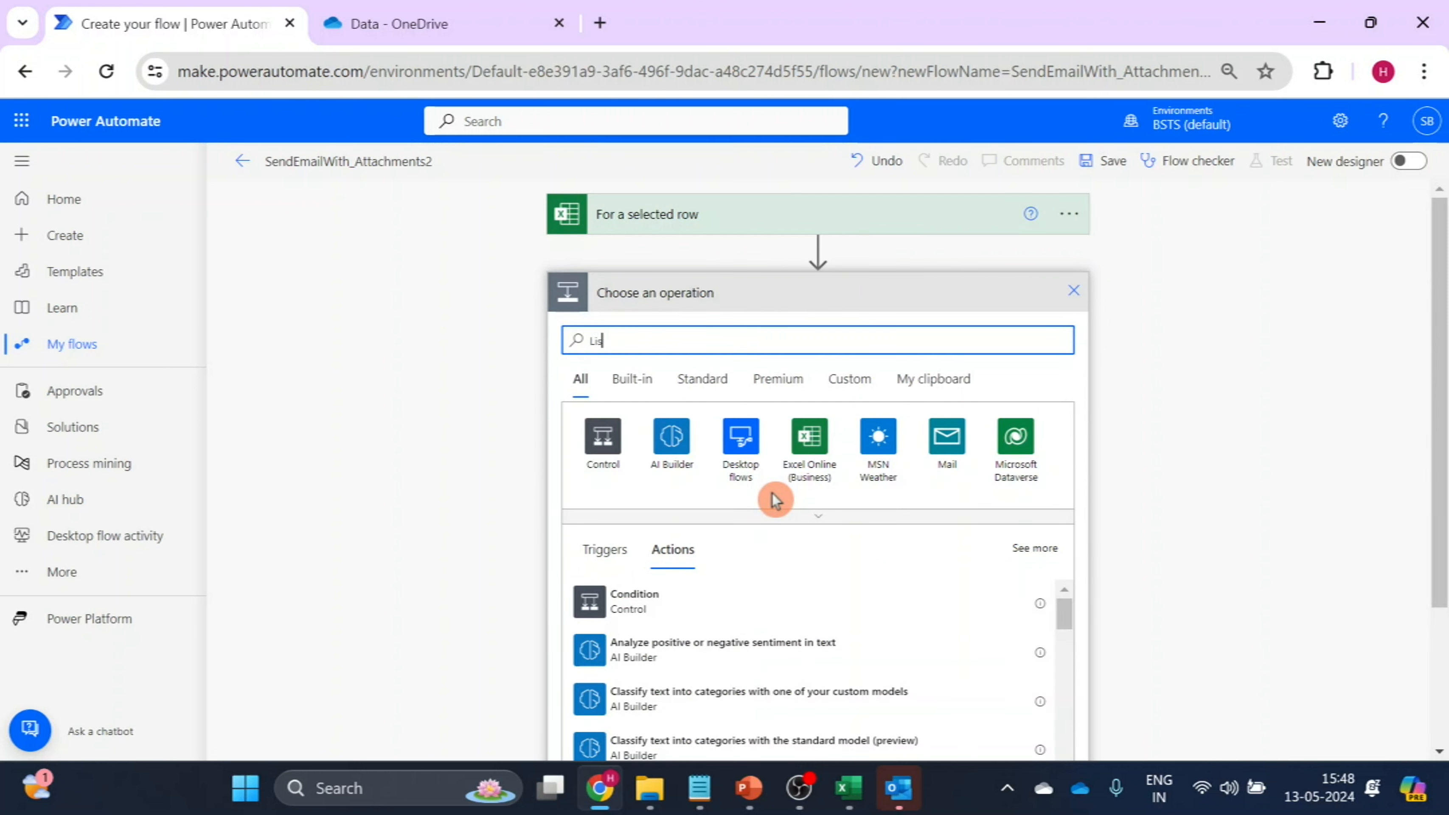
text(t file )
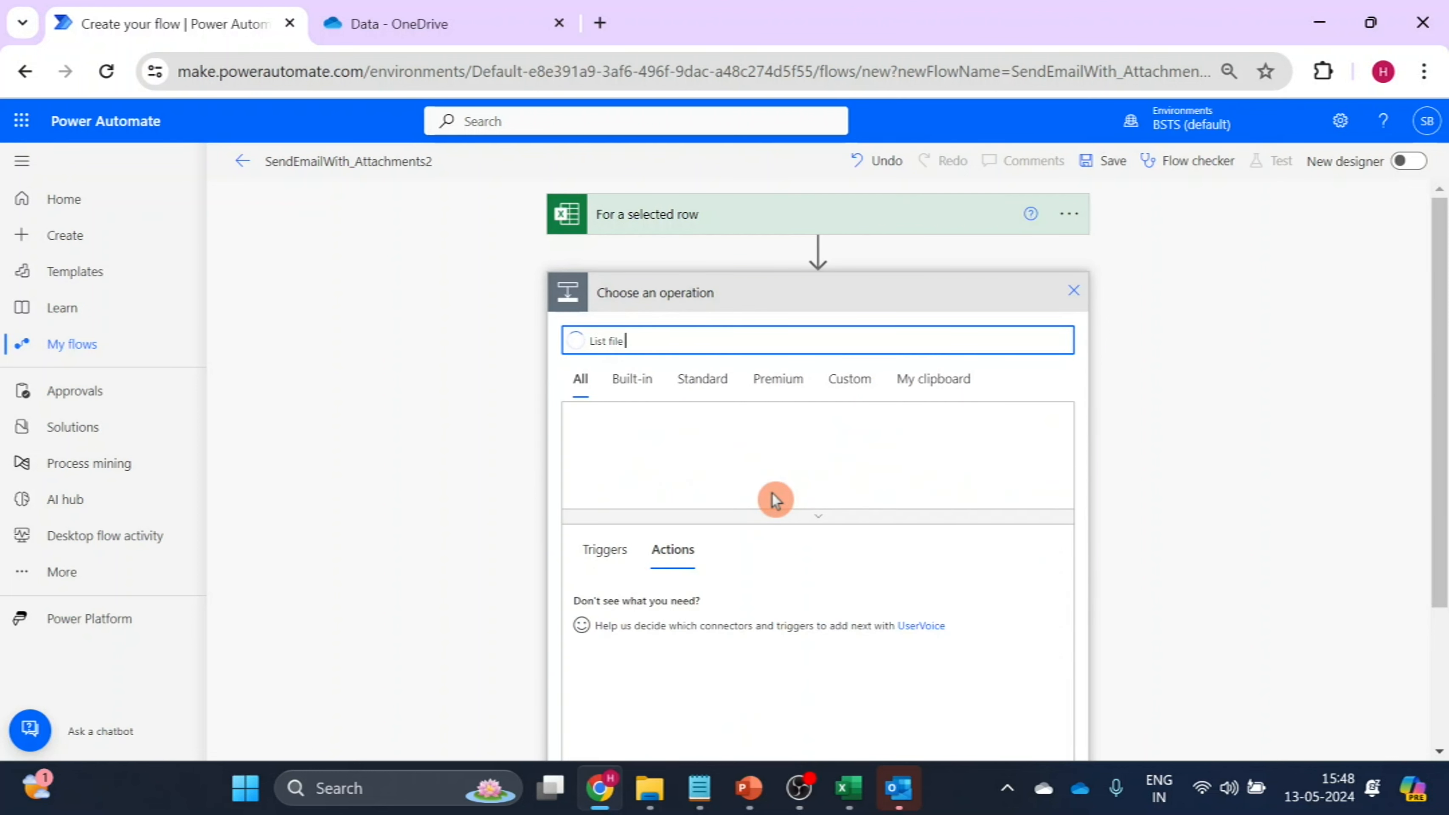
text(in fo)
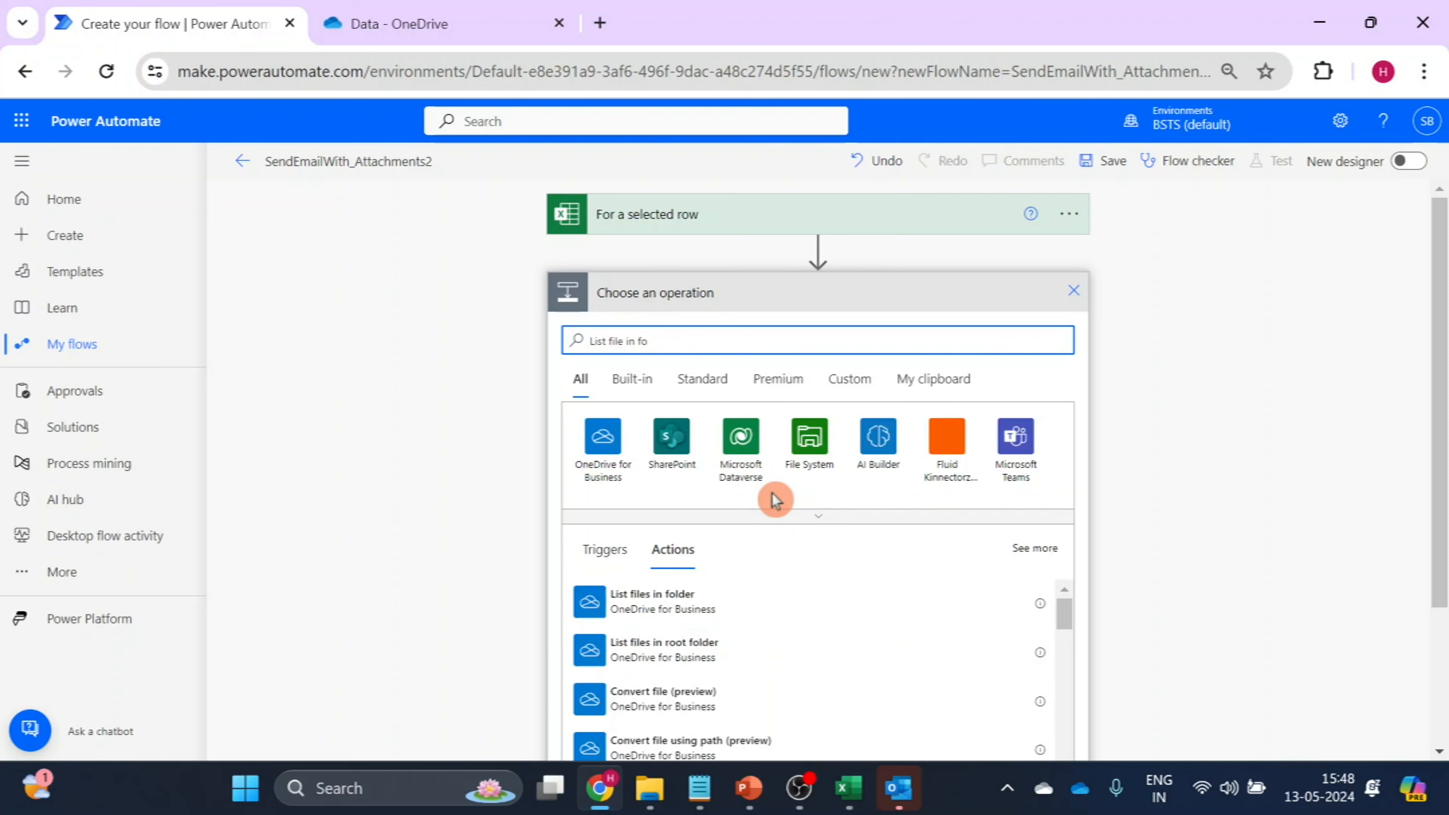
text(lder)
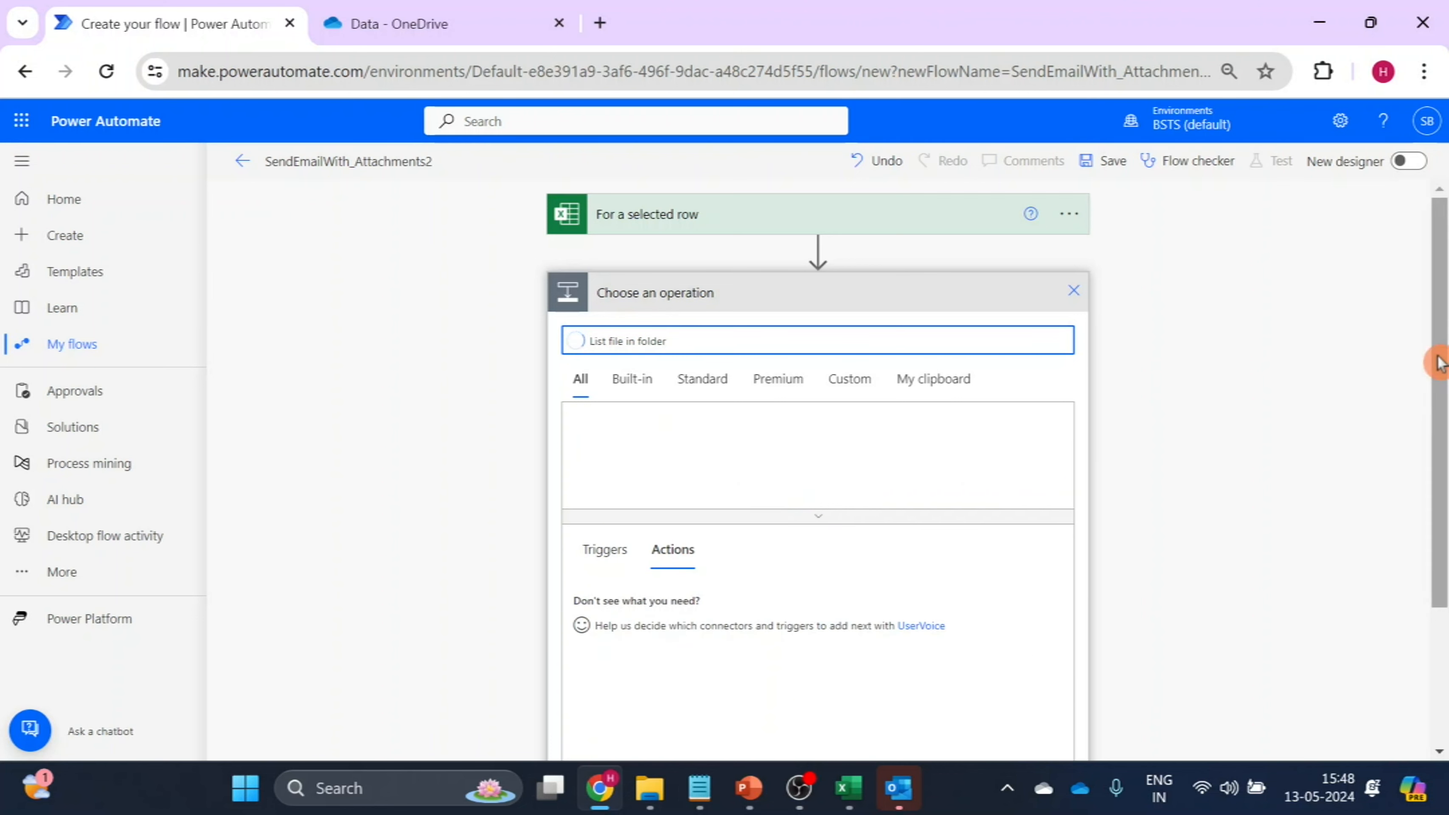
drag(1434, 363, 1435, 405)
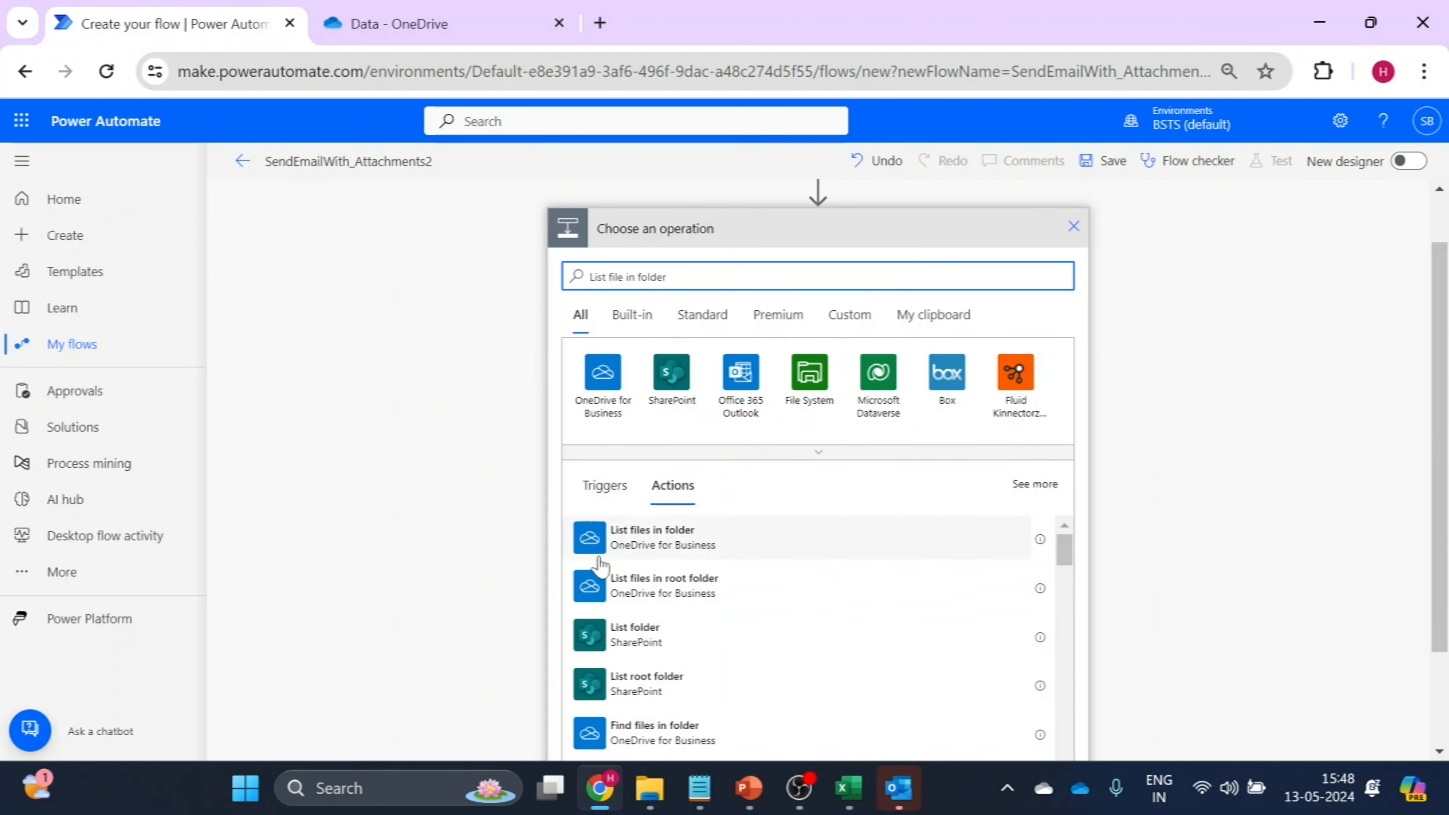
click(707, 539)
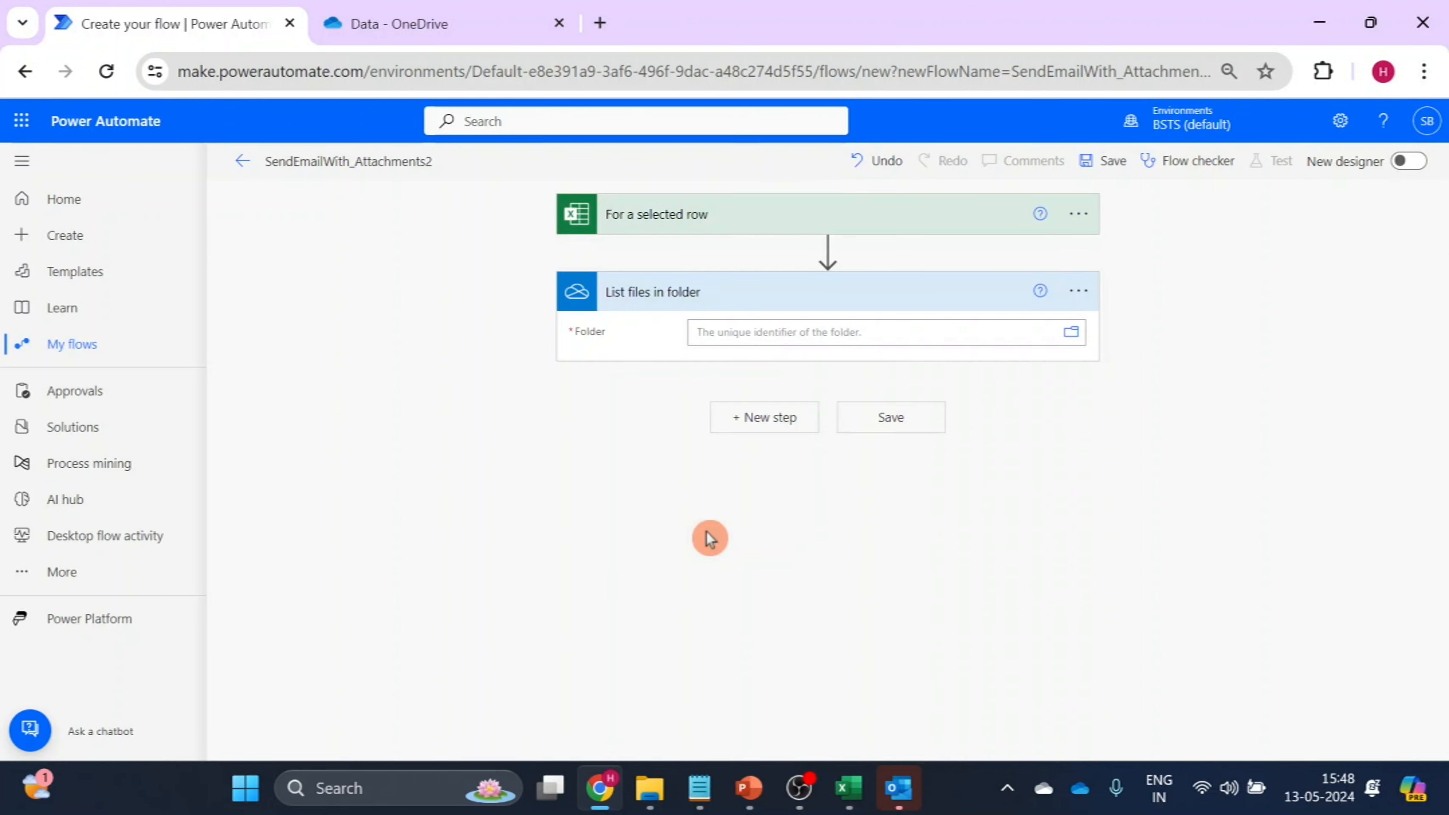
Set the folder of the "List files in folder" action to /Data from the OneDrive root.
click(1070, 337)
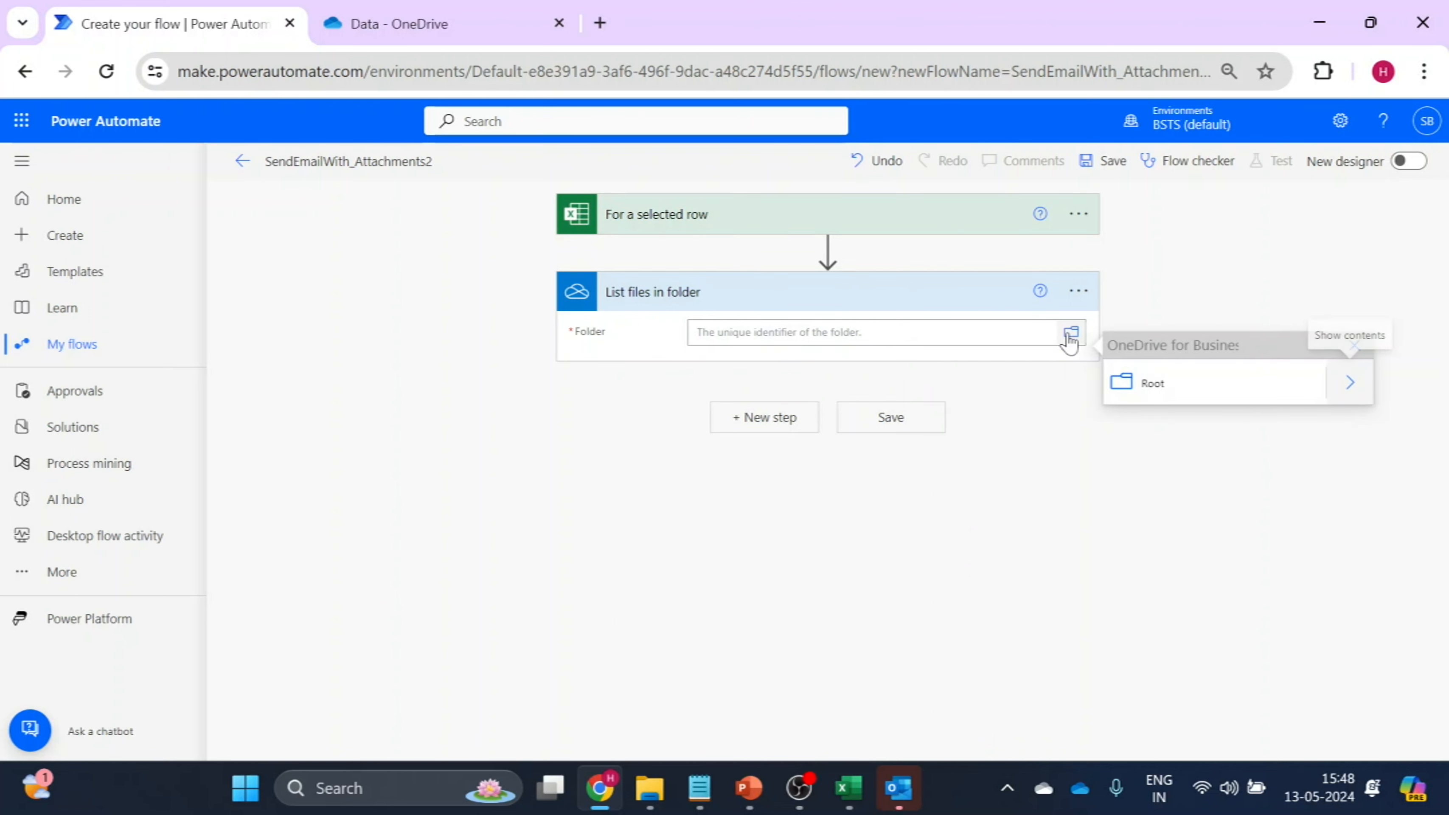
click(1351, 382)
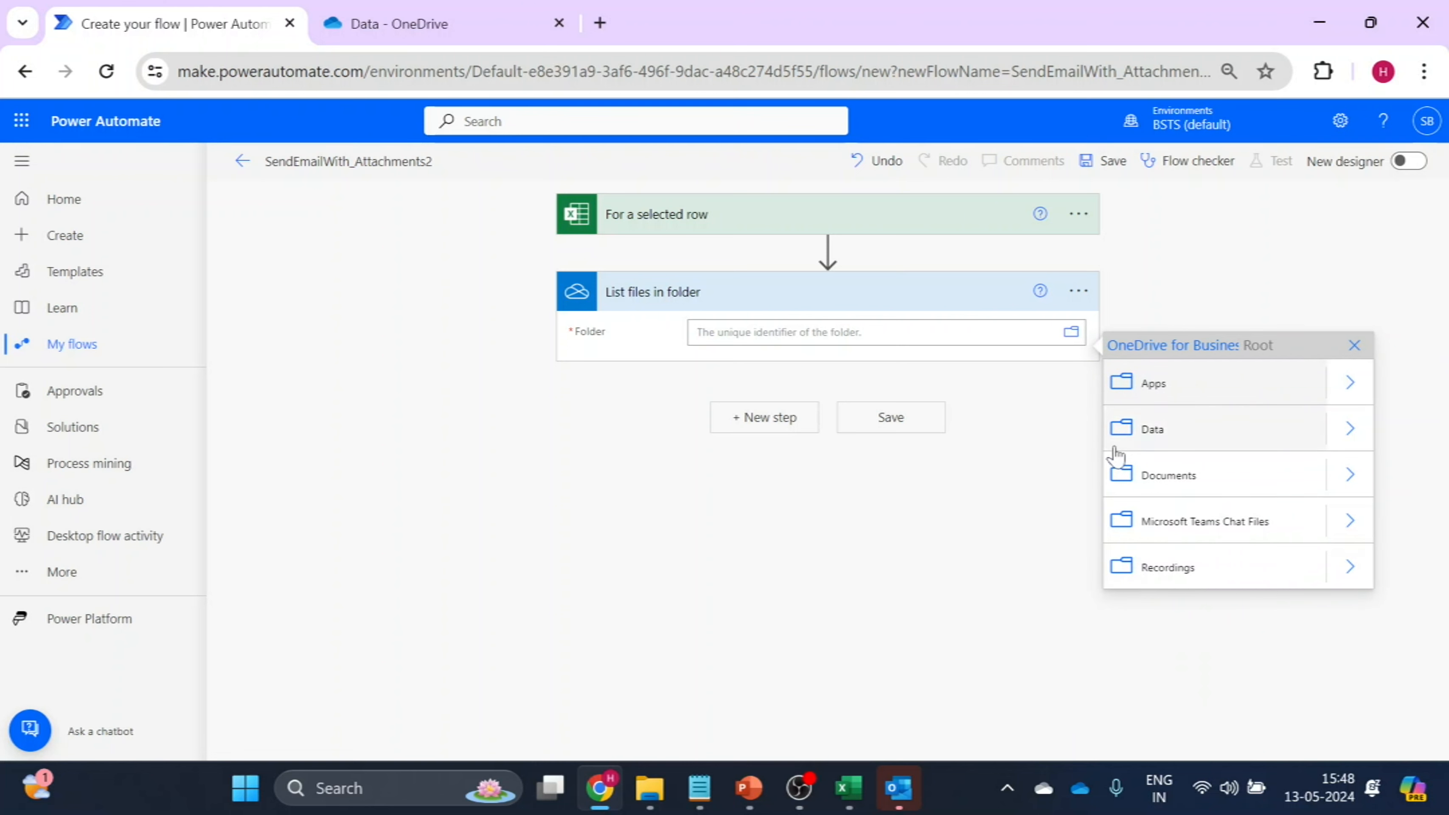
click(1140, 432)
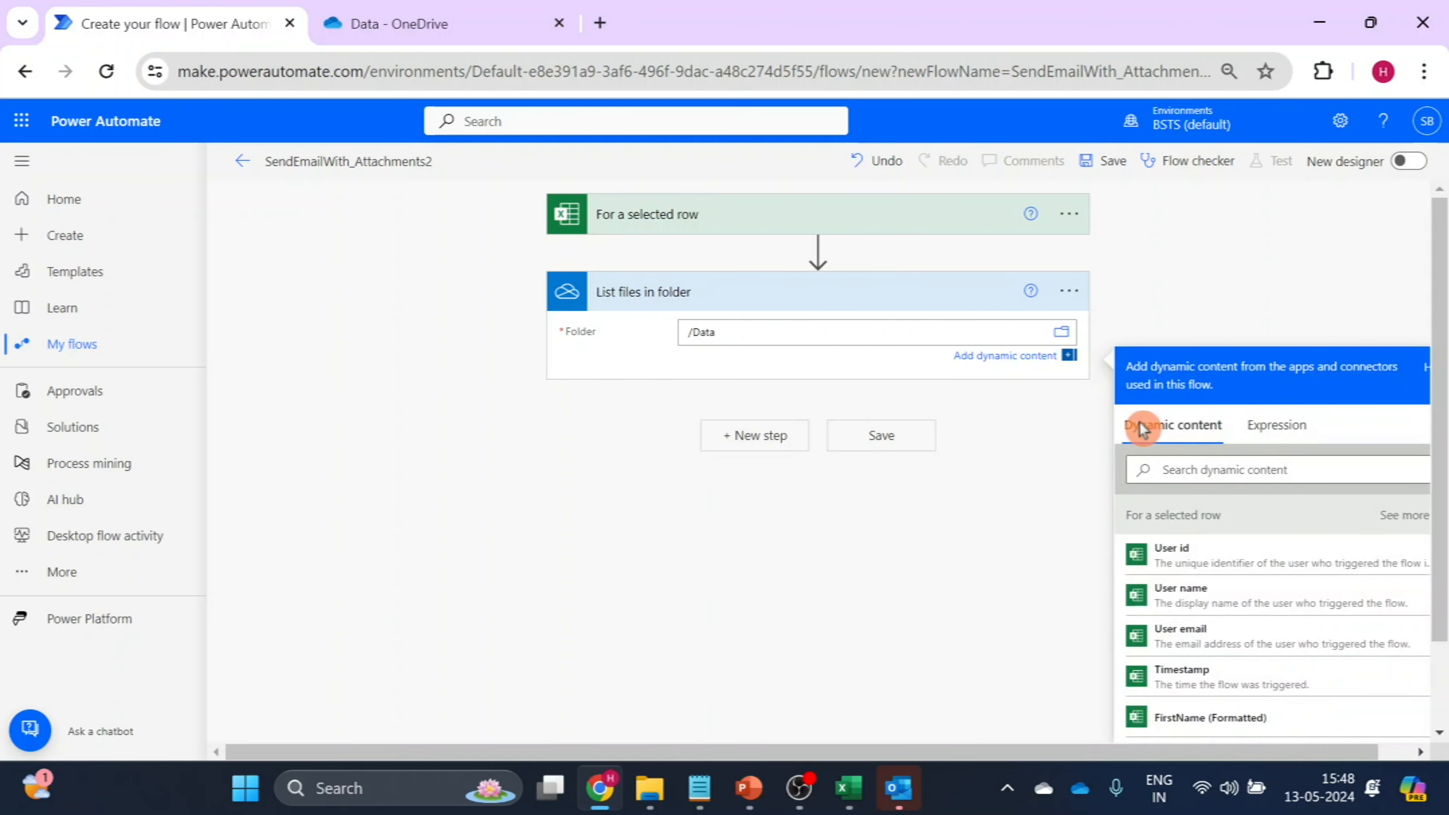
Add an "Apply to each" control after "List files in folder" and set its input to that action's value output.
click(761, 439)
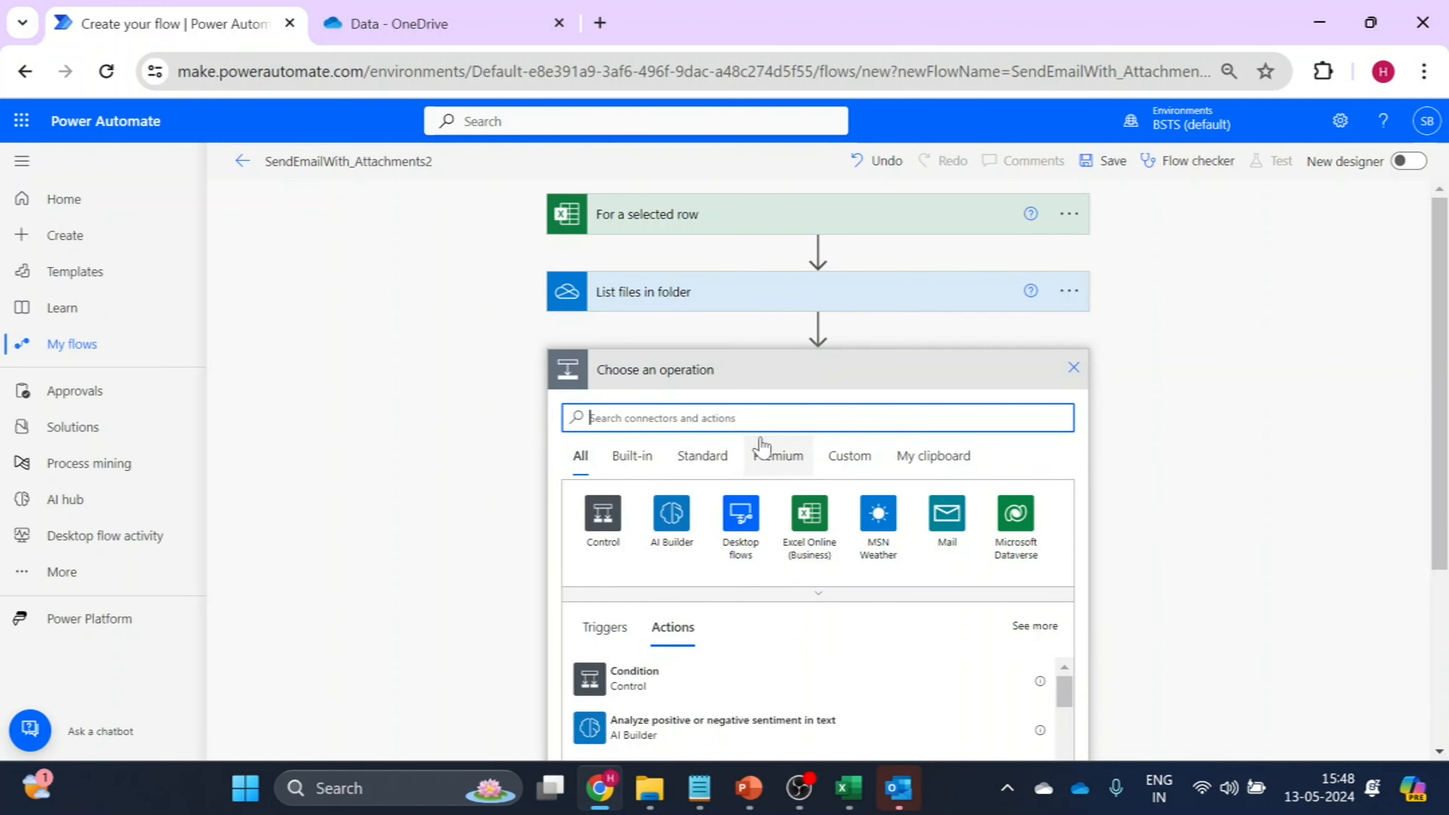
text(ap)
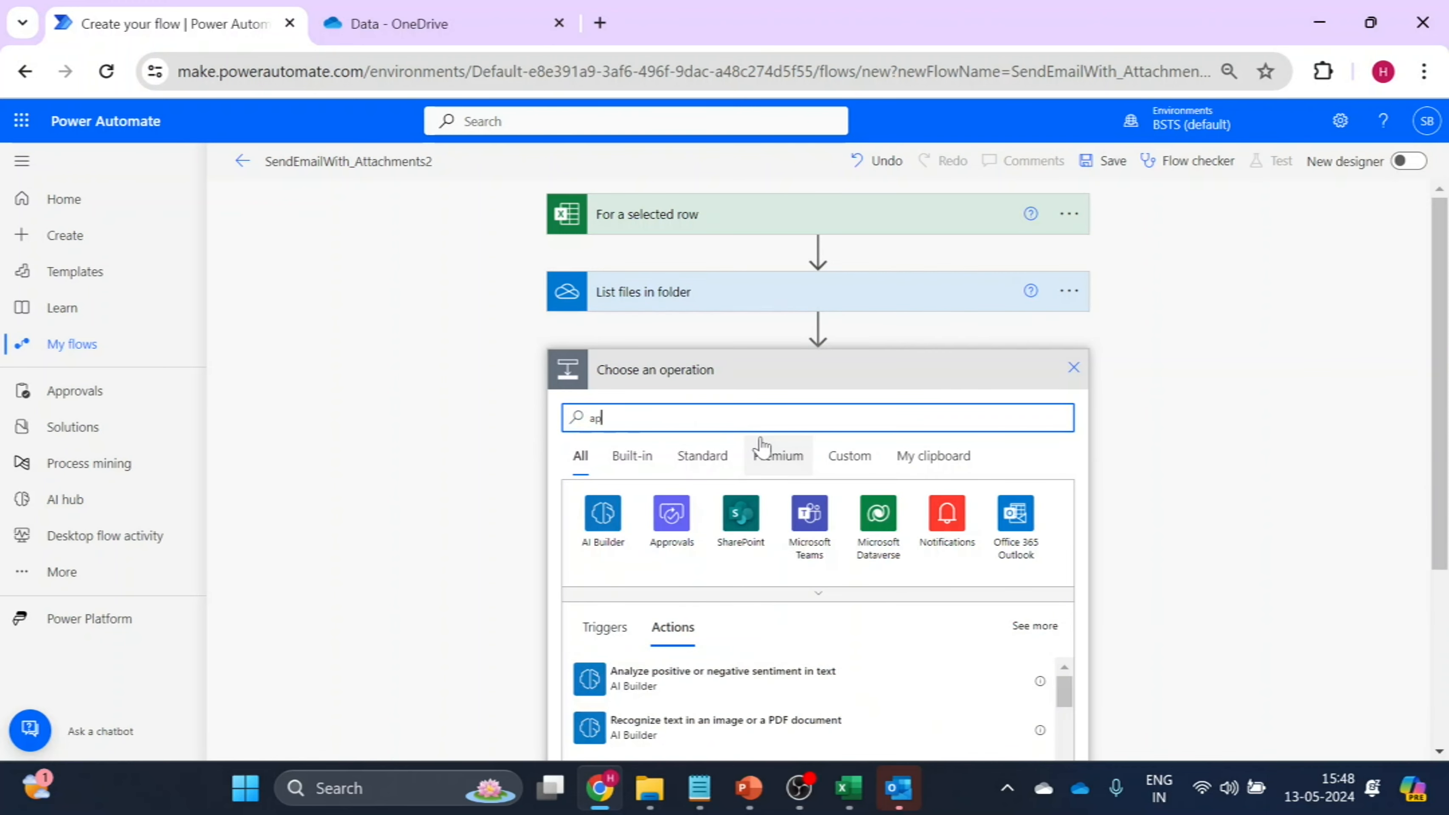
text(ply t)
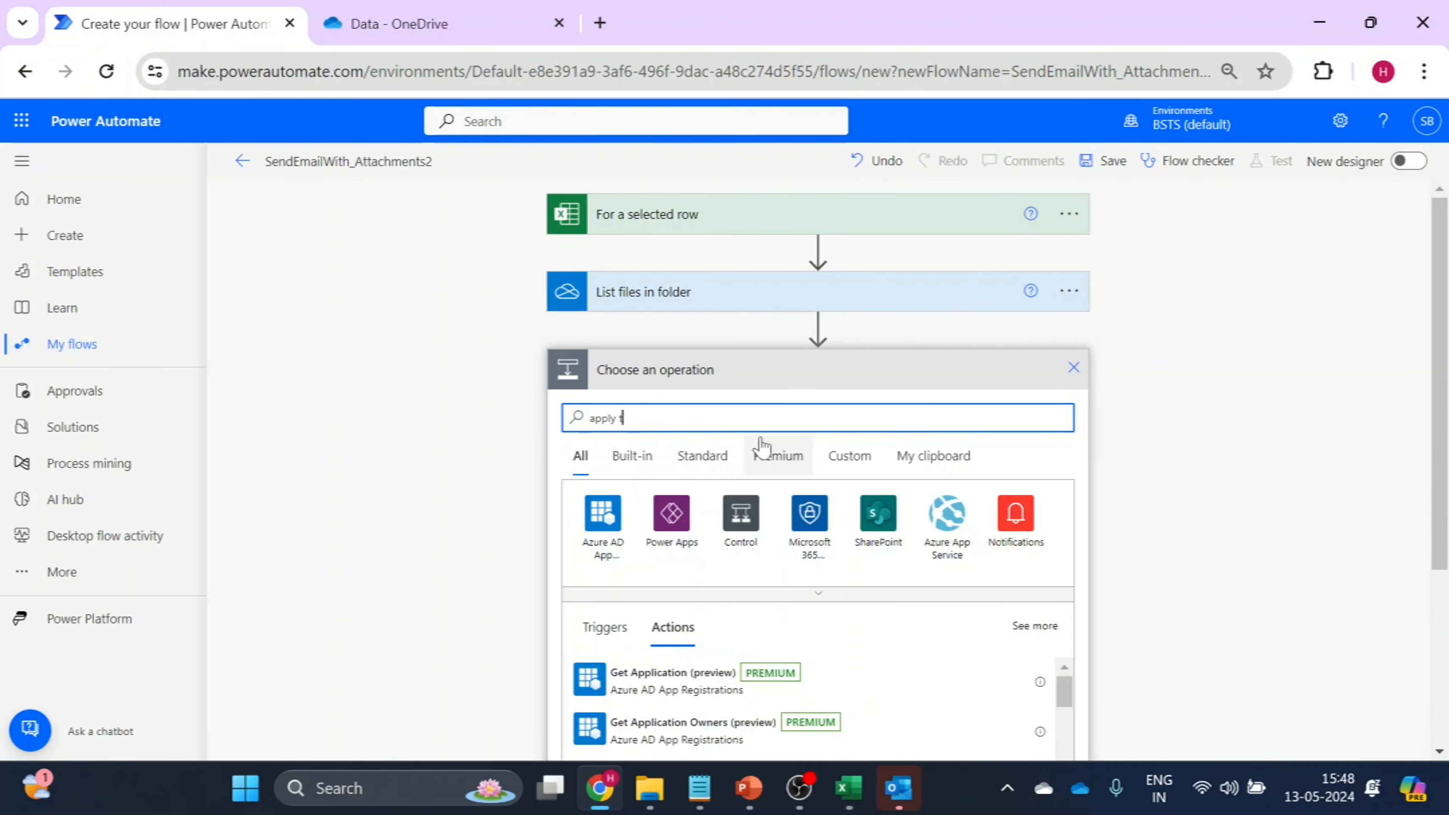
text(o each)
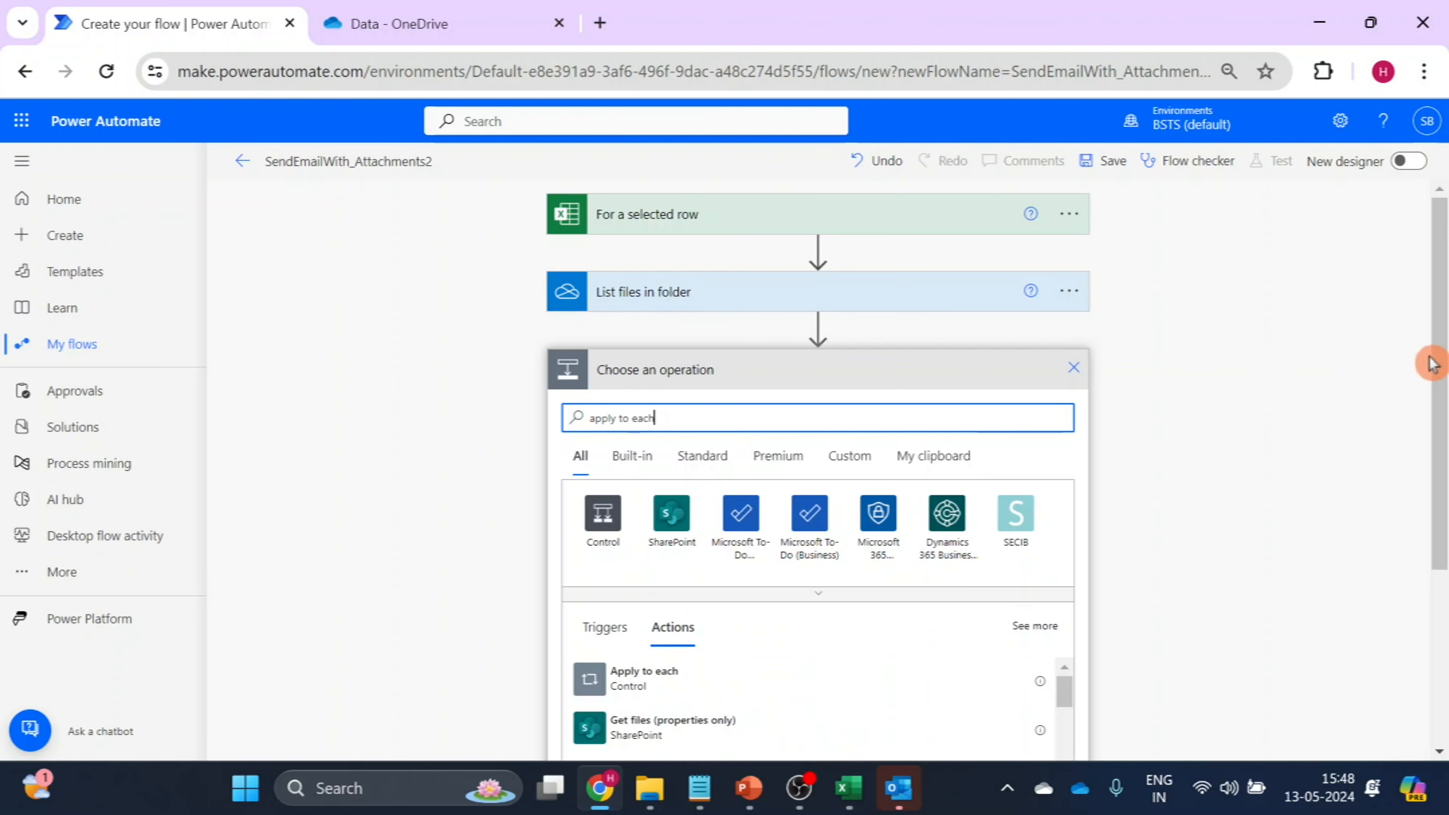
drag(1446, 367, 1446, 384)
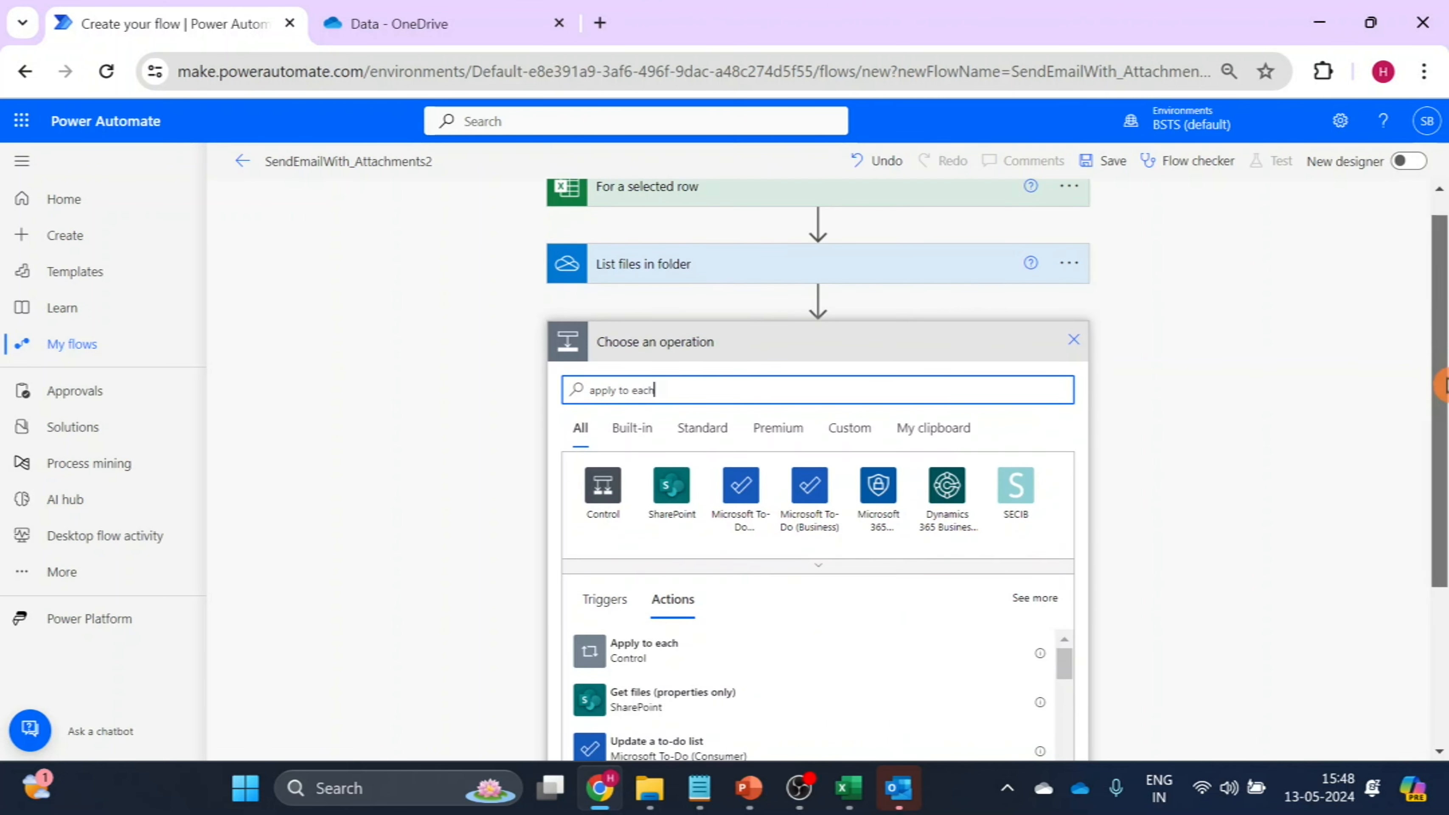
click(638, 652)
click(639, 653)
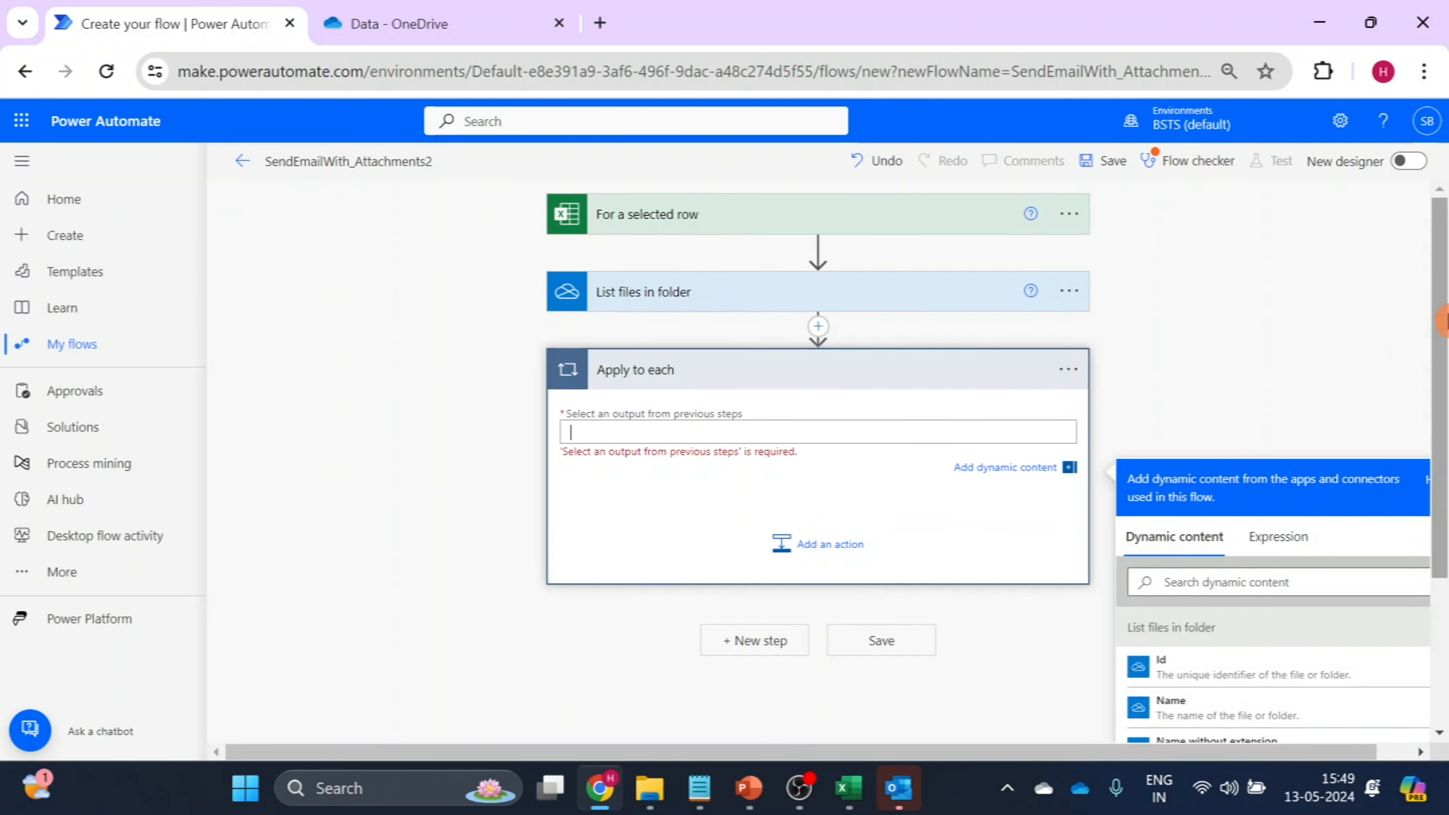
drag(1447, 329, 1447, 361)
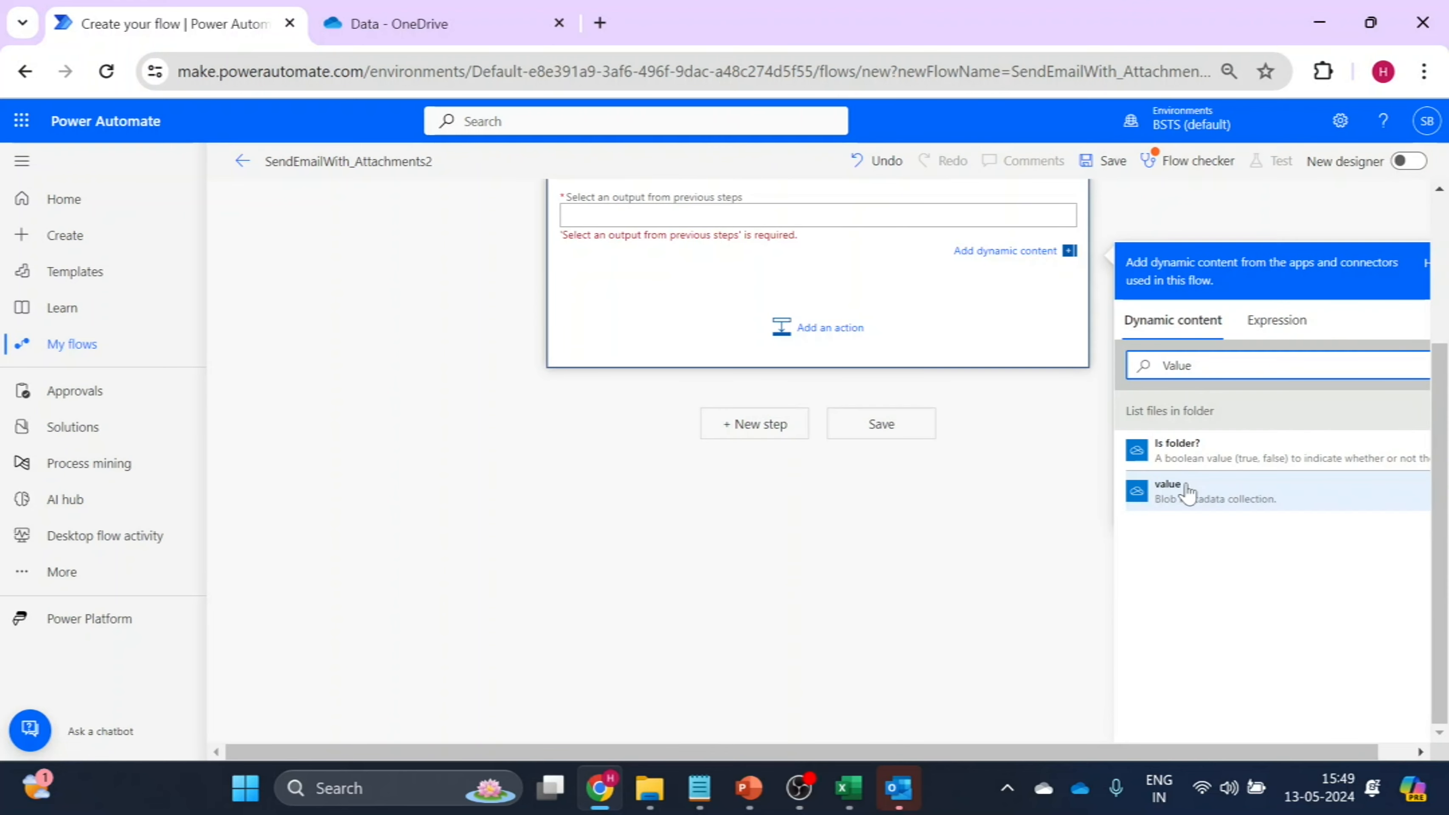
click(1188, 492)
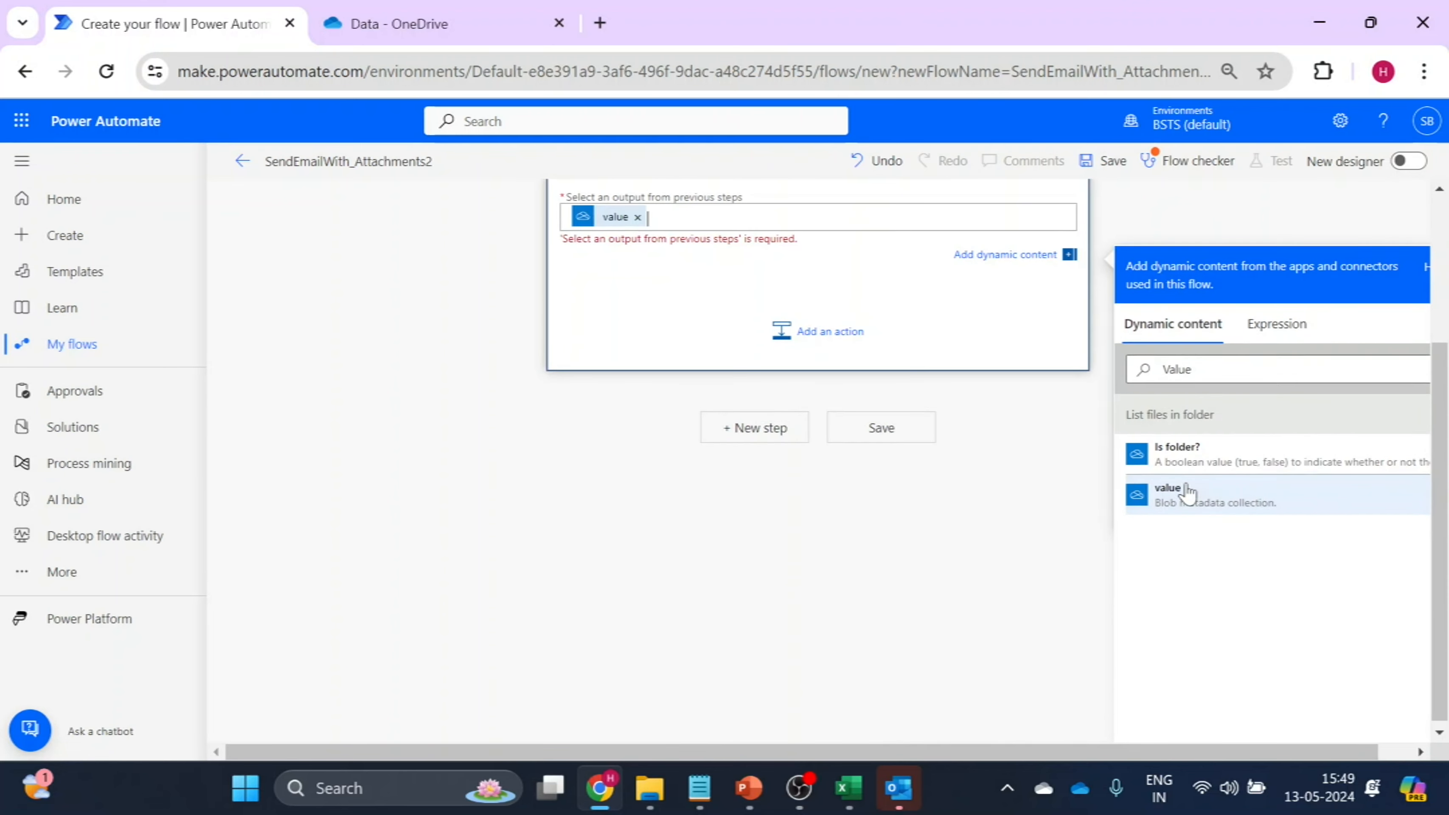
Add a Condition control inside the "Apply to each" loop.
click(821, 345)
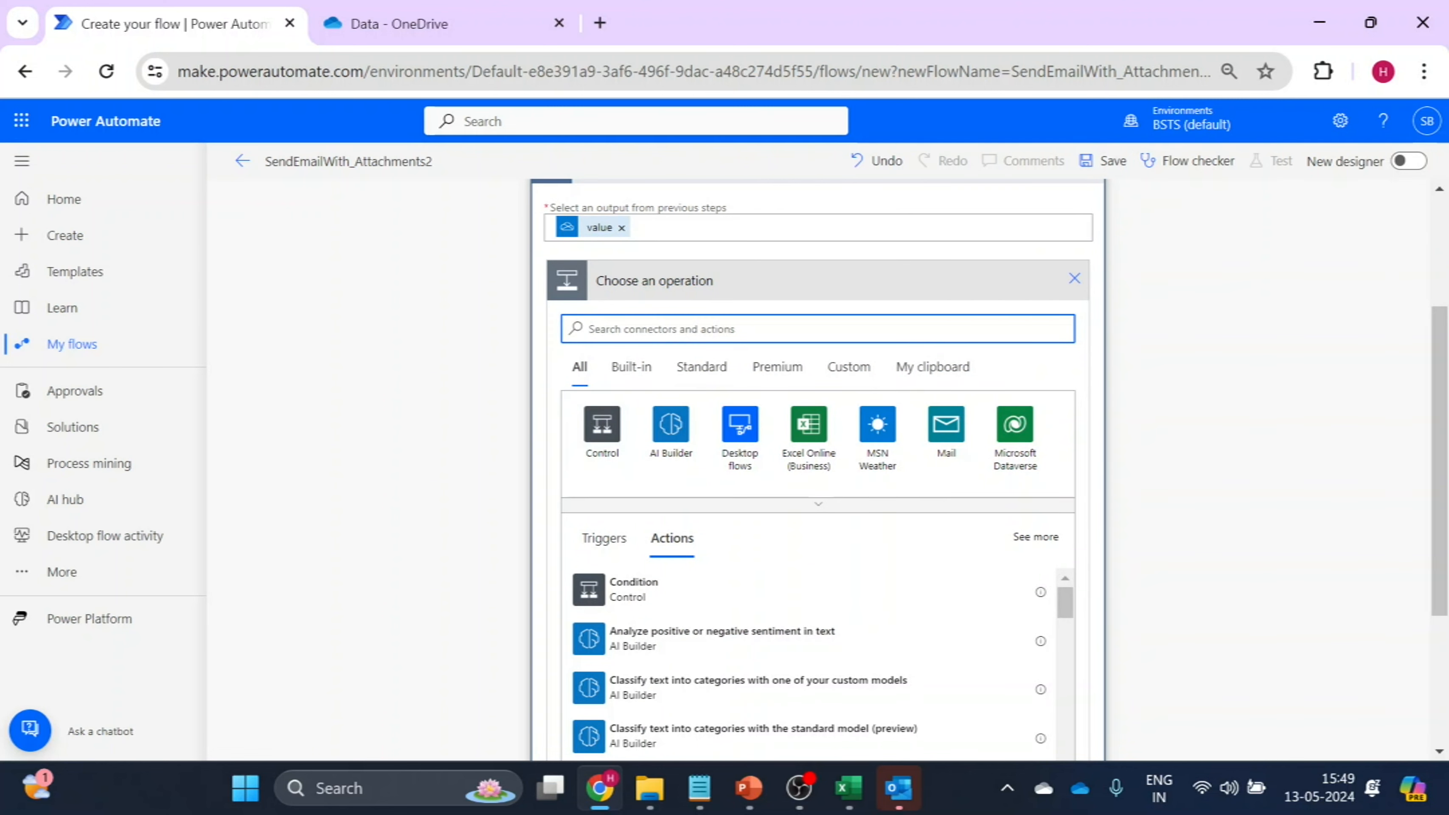
click(601, 429)
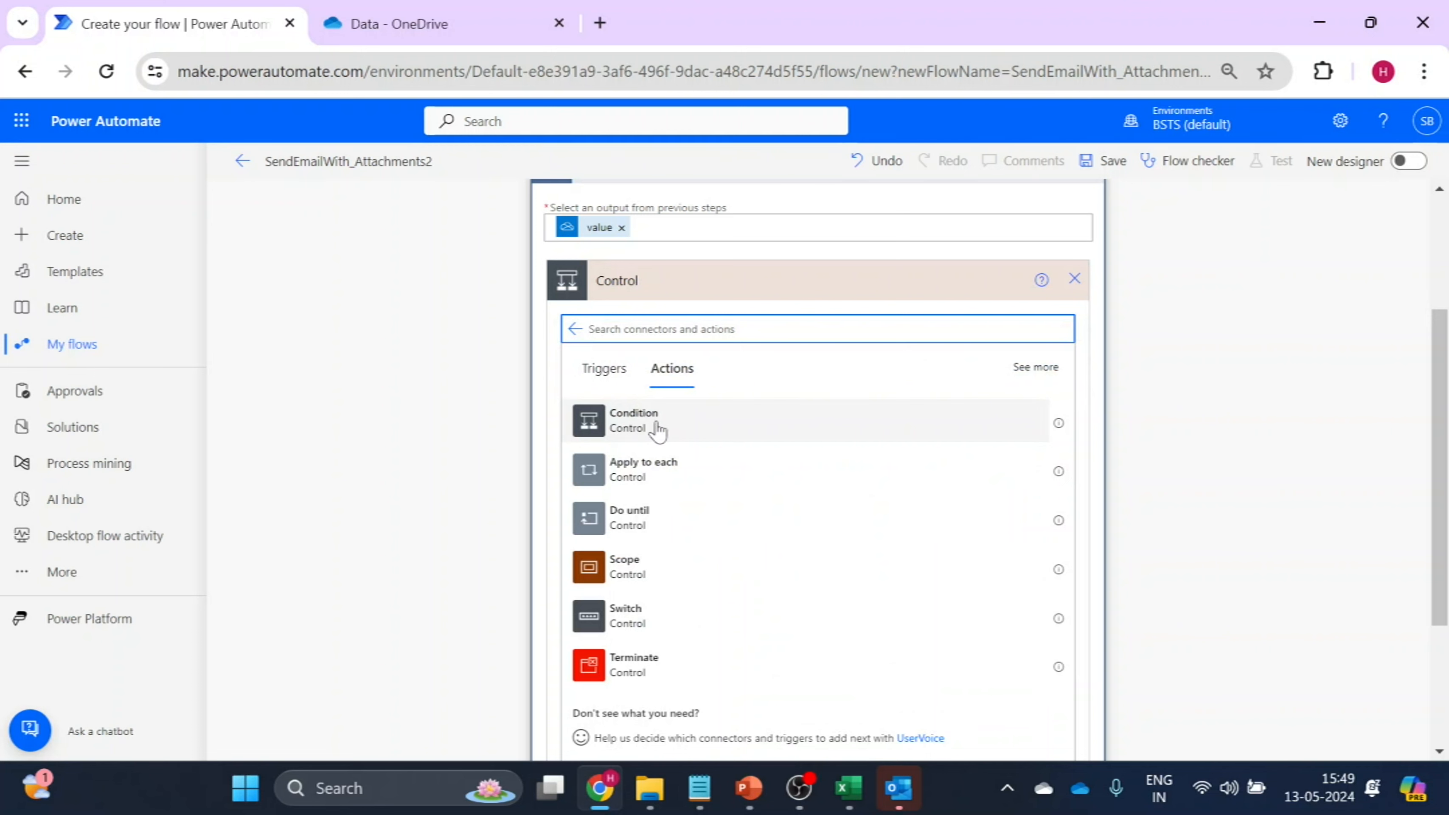
click(657, 429)
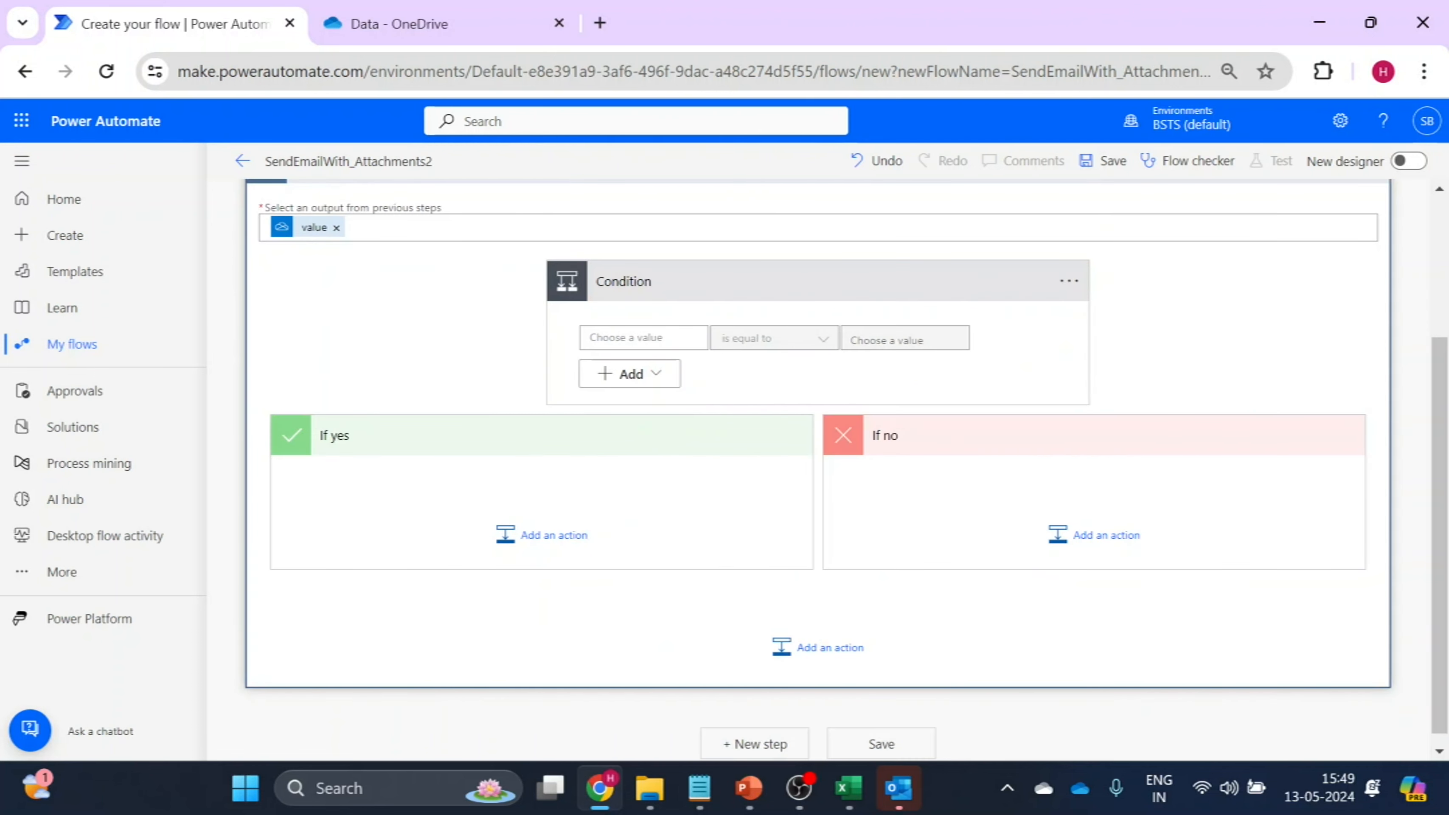
Set the condition to FileName (Formatted) from the selected row is equal to Display name from "List files in folder".
click(643, 337)
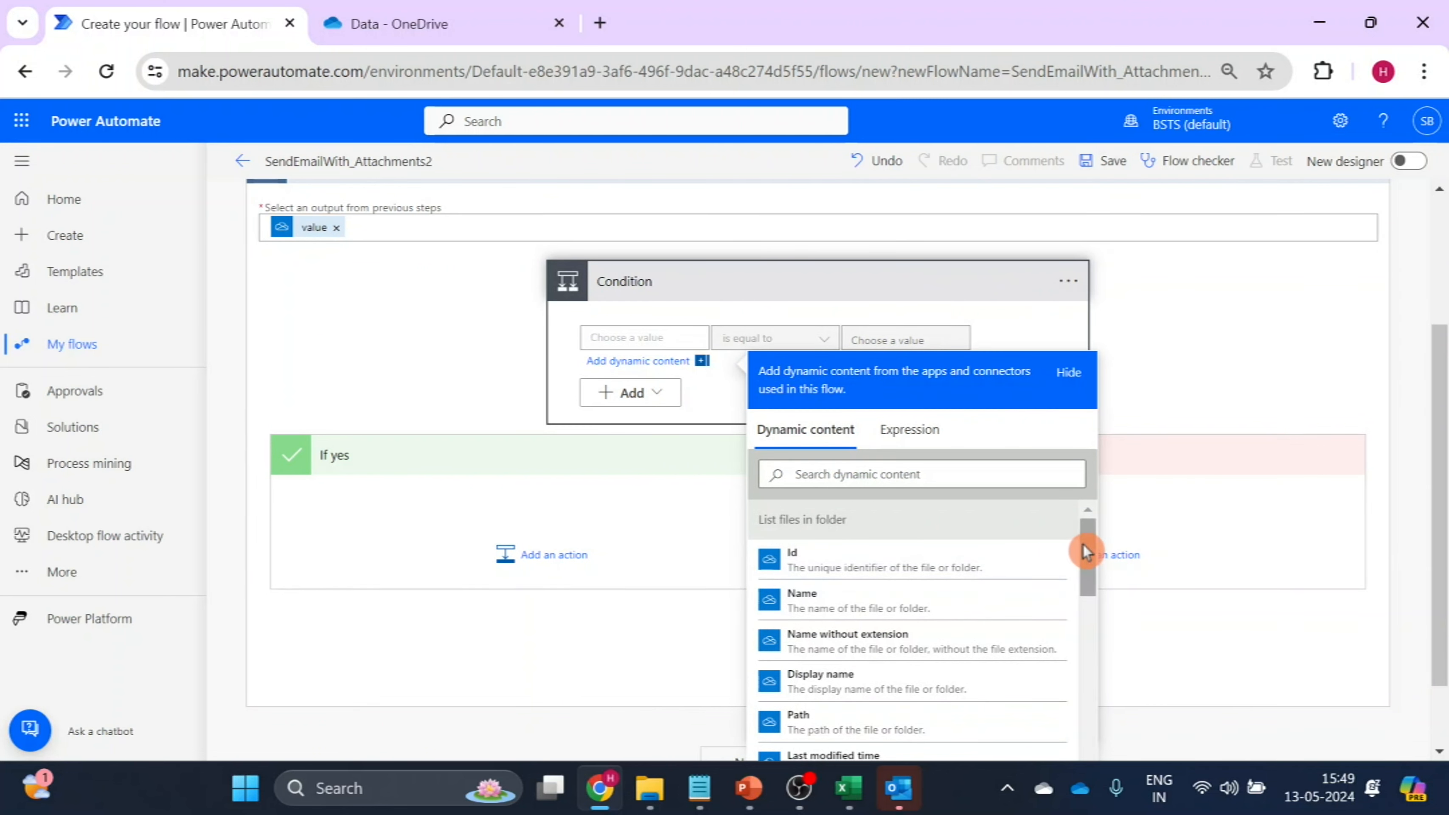
drag(1083, 549, 1092, 753)
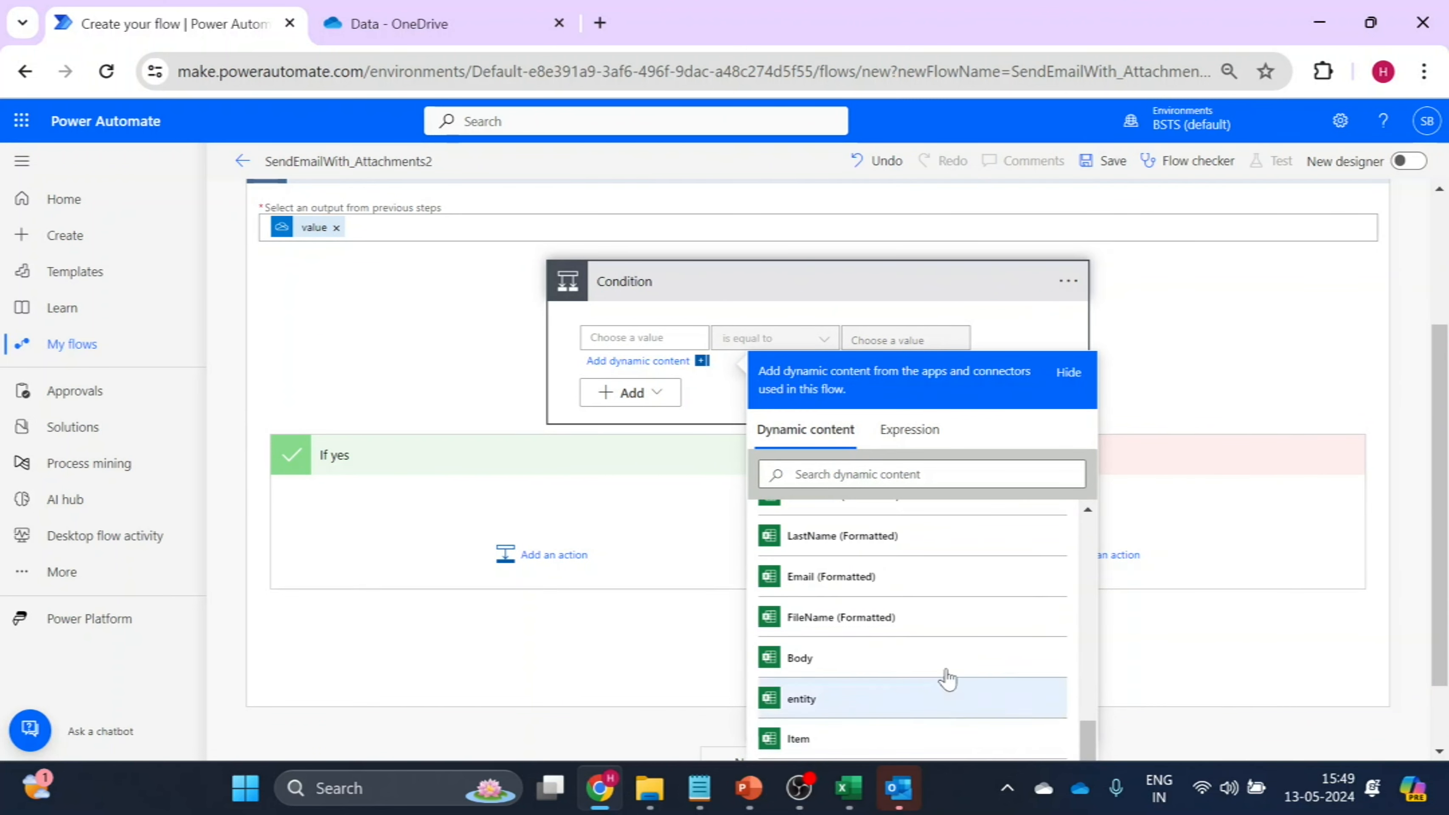
click(855, 619)
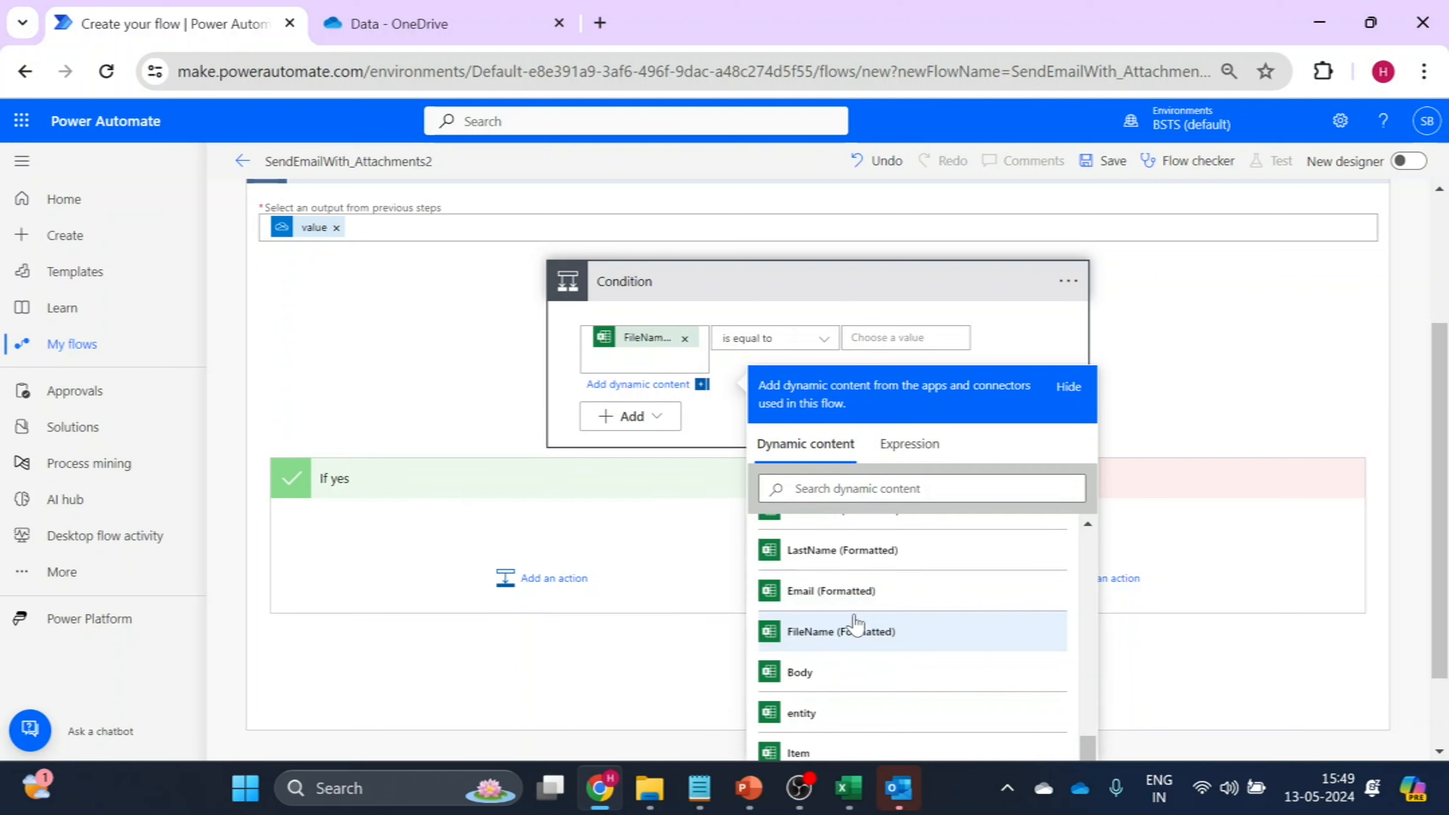
click(823, 342)
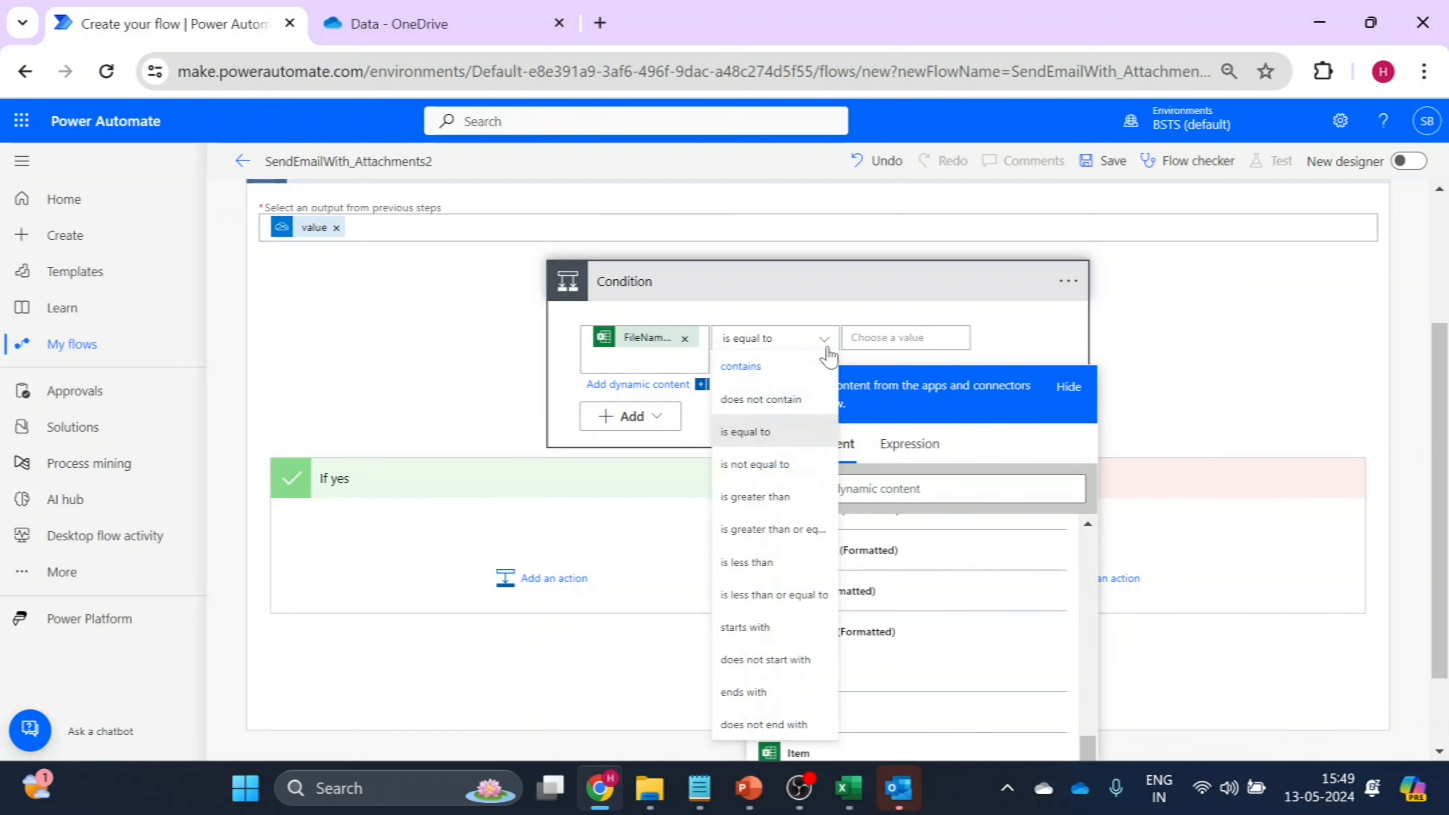
click(760, 444)
click(905, 338)
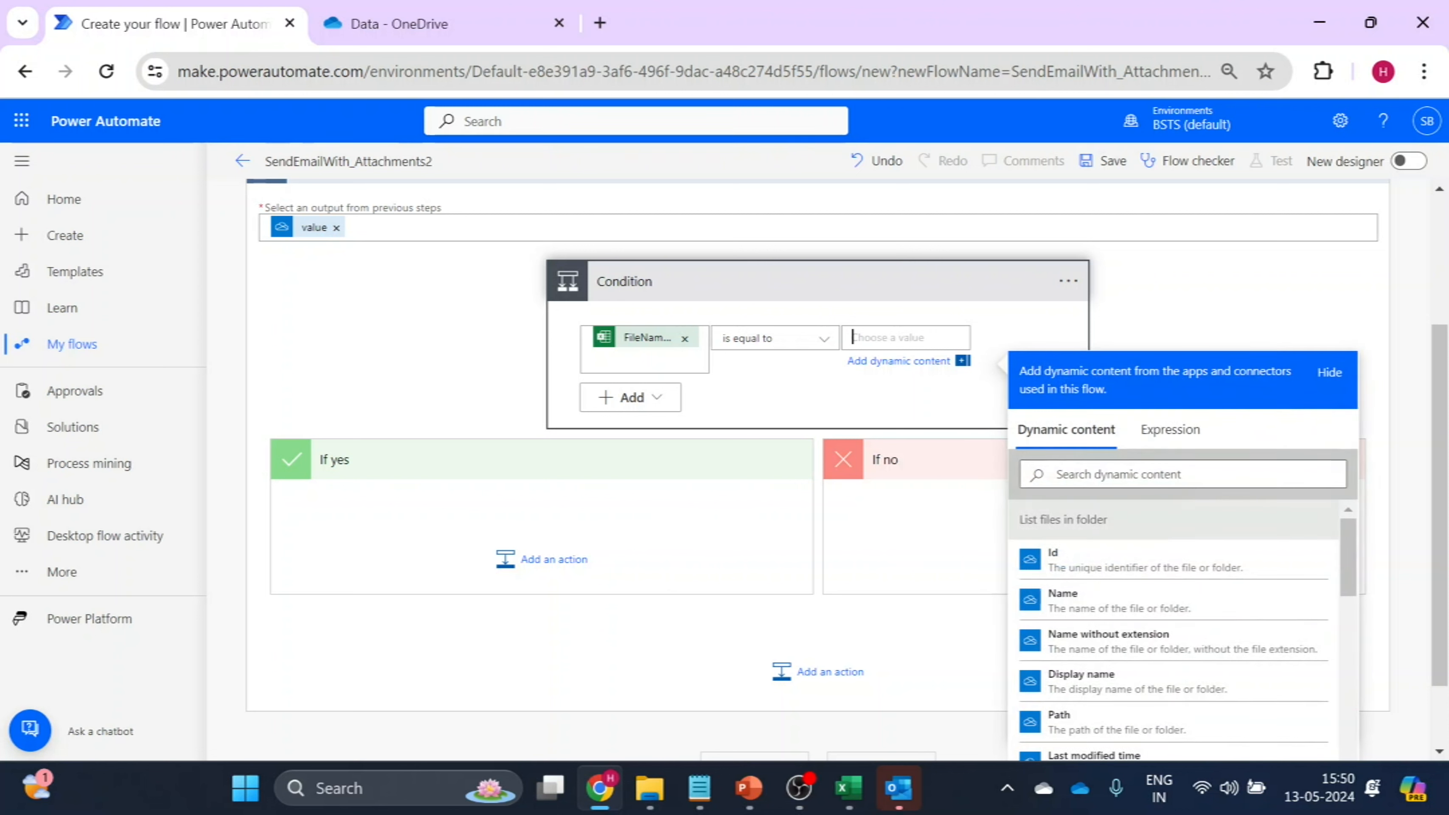
drag(1348, 531, 1348, 543)
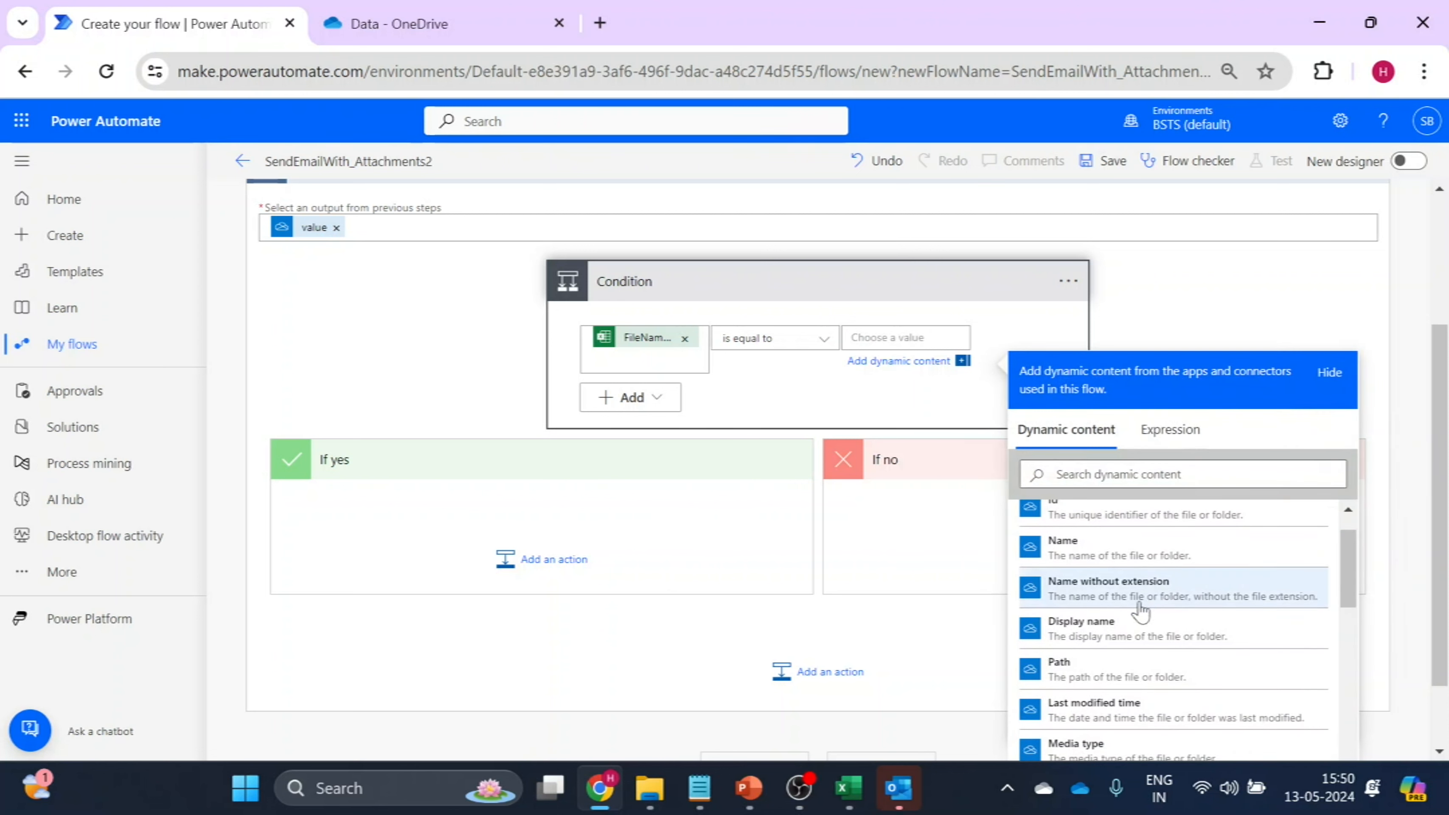
click(1101, 627)
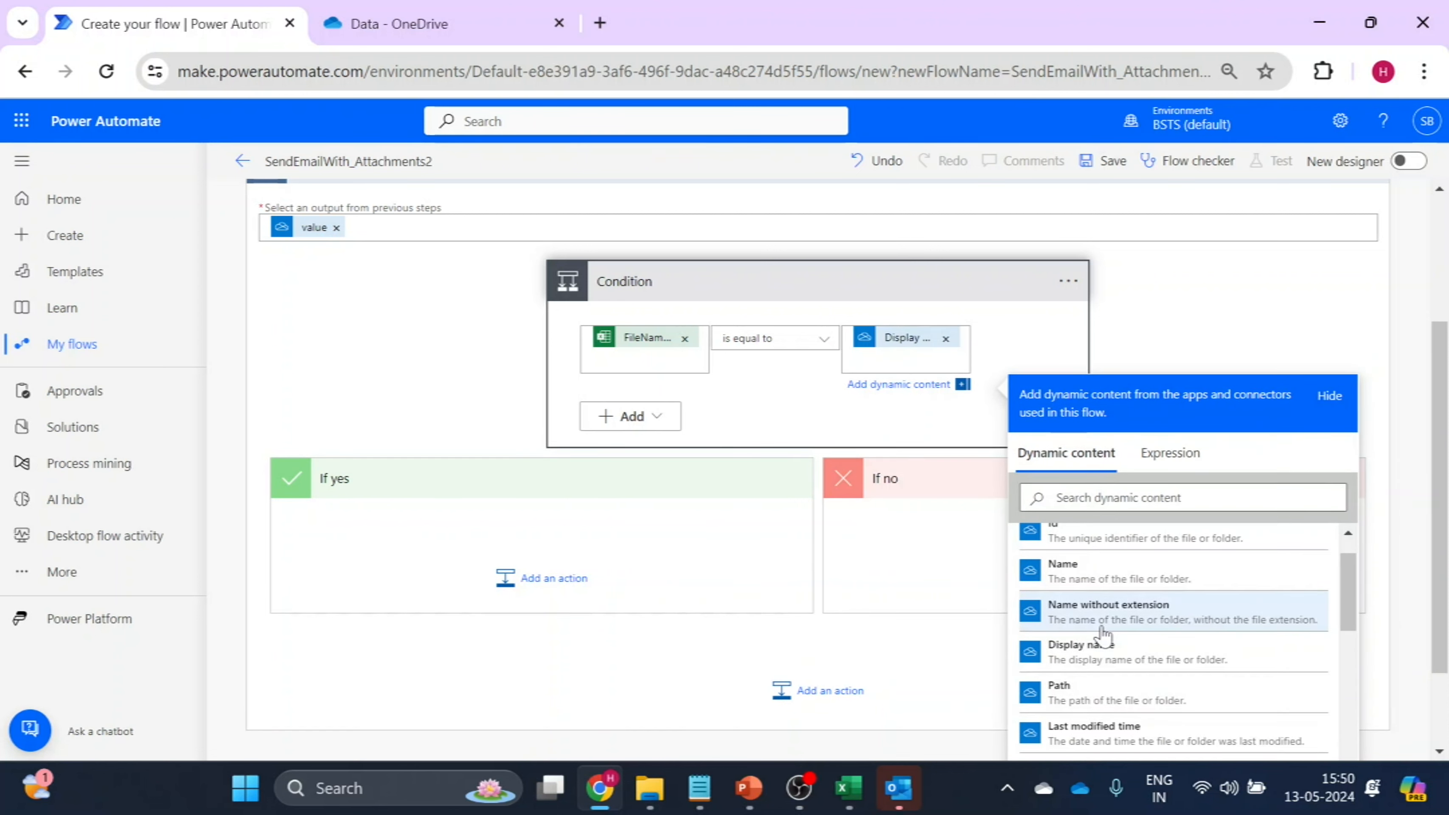
Add the OneDrive for Business action "Get file content" to the If yes branch and set its file to Id from "List files in folder".
click(523, 593)
text(Get file)
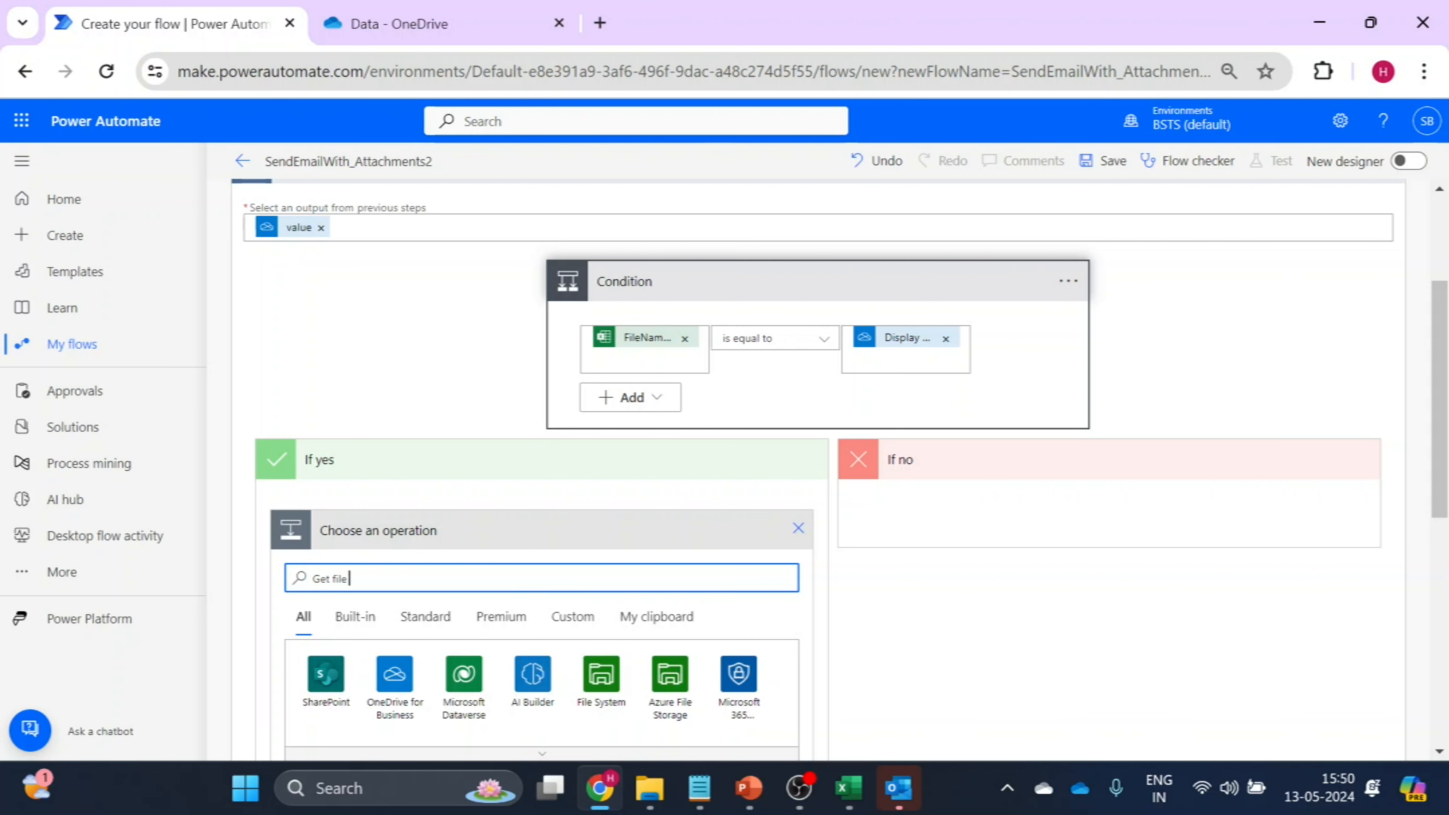
text( Co)
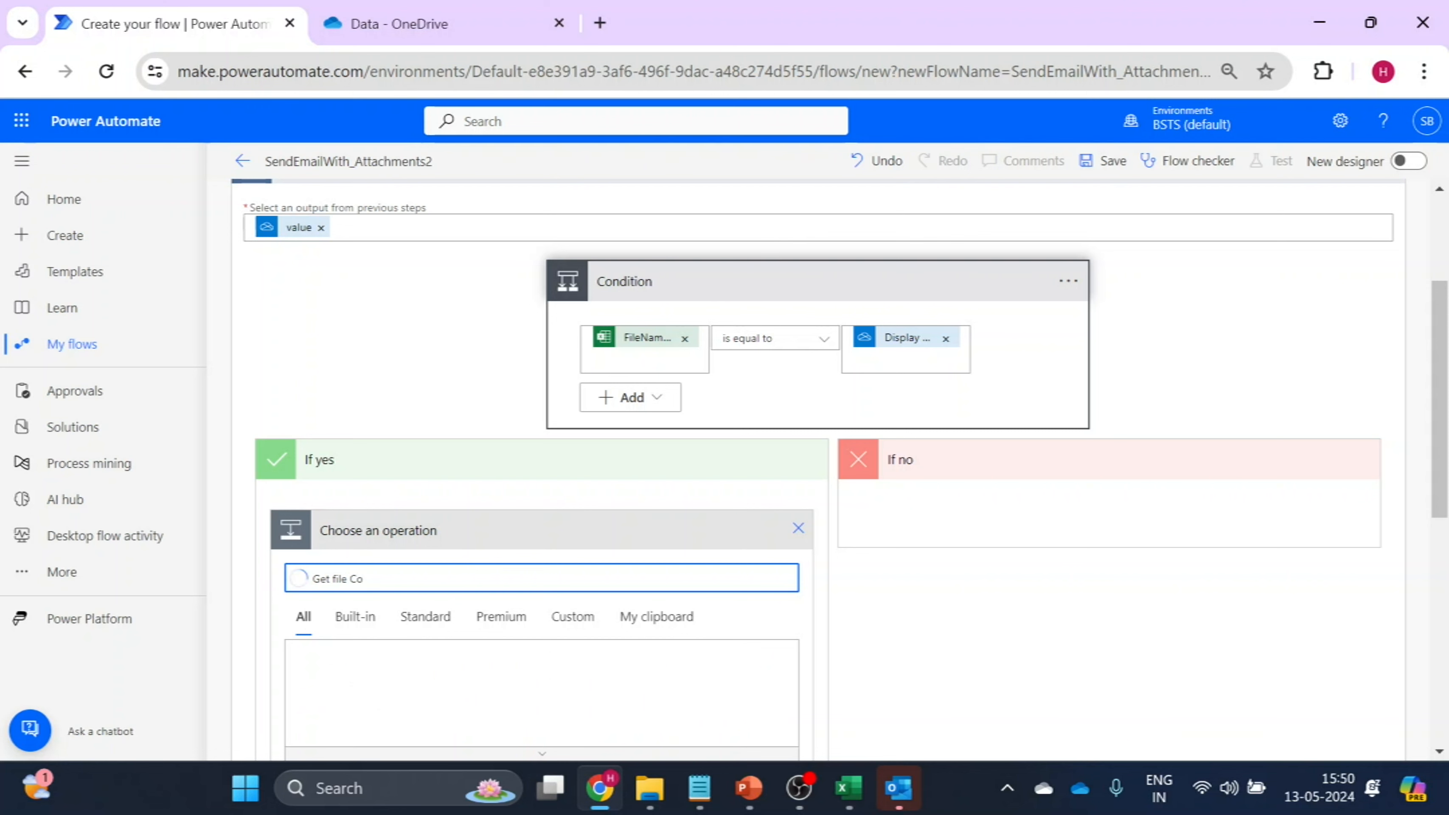
drag(1432, 440, 1433, 547)
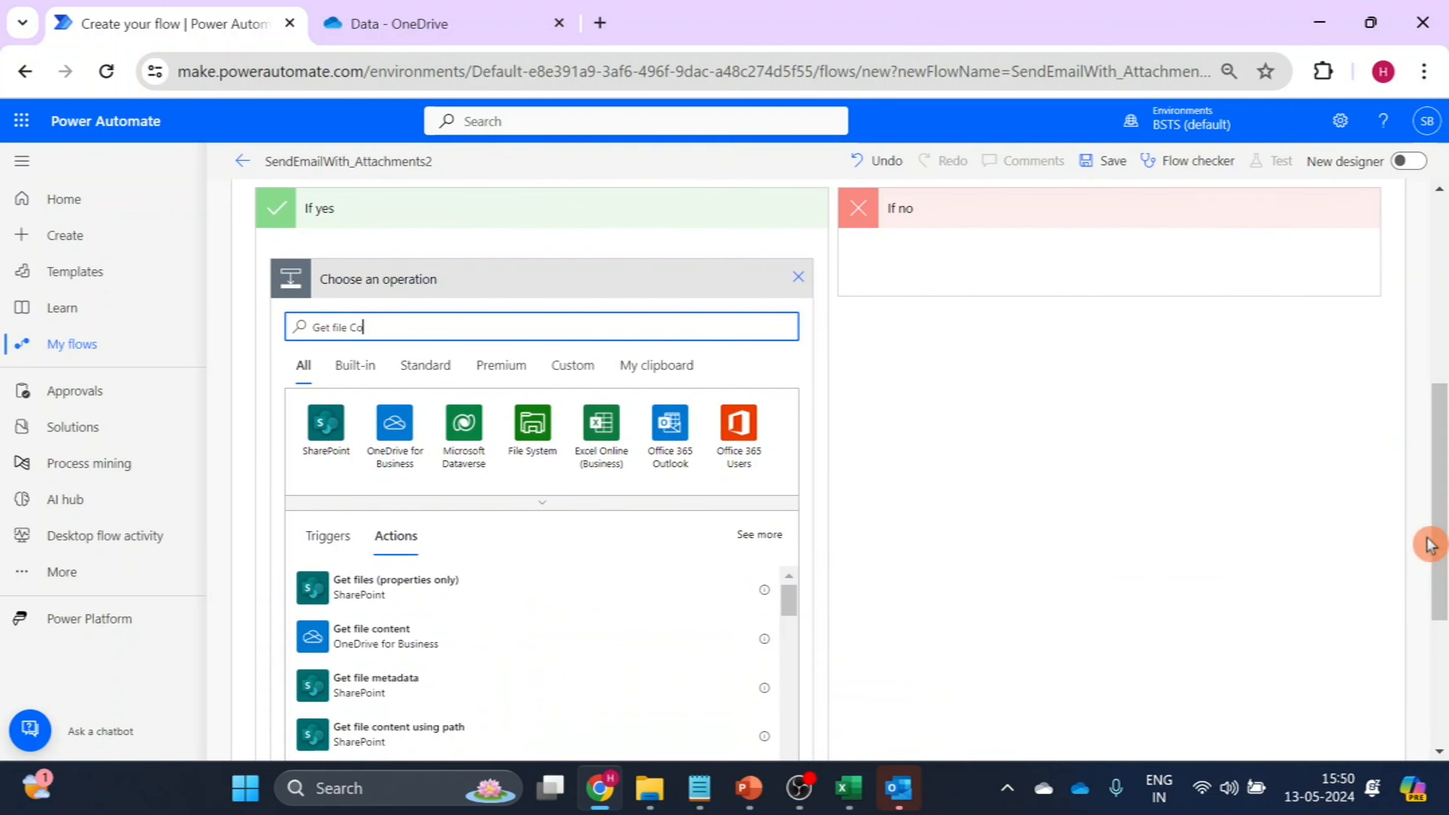
click(428, 653)
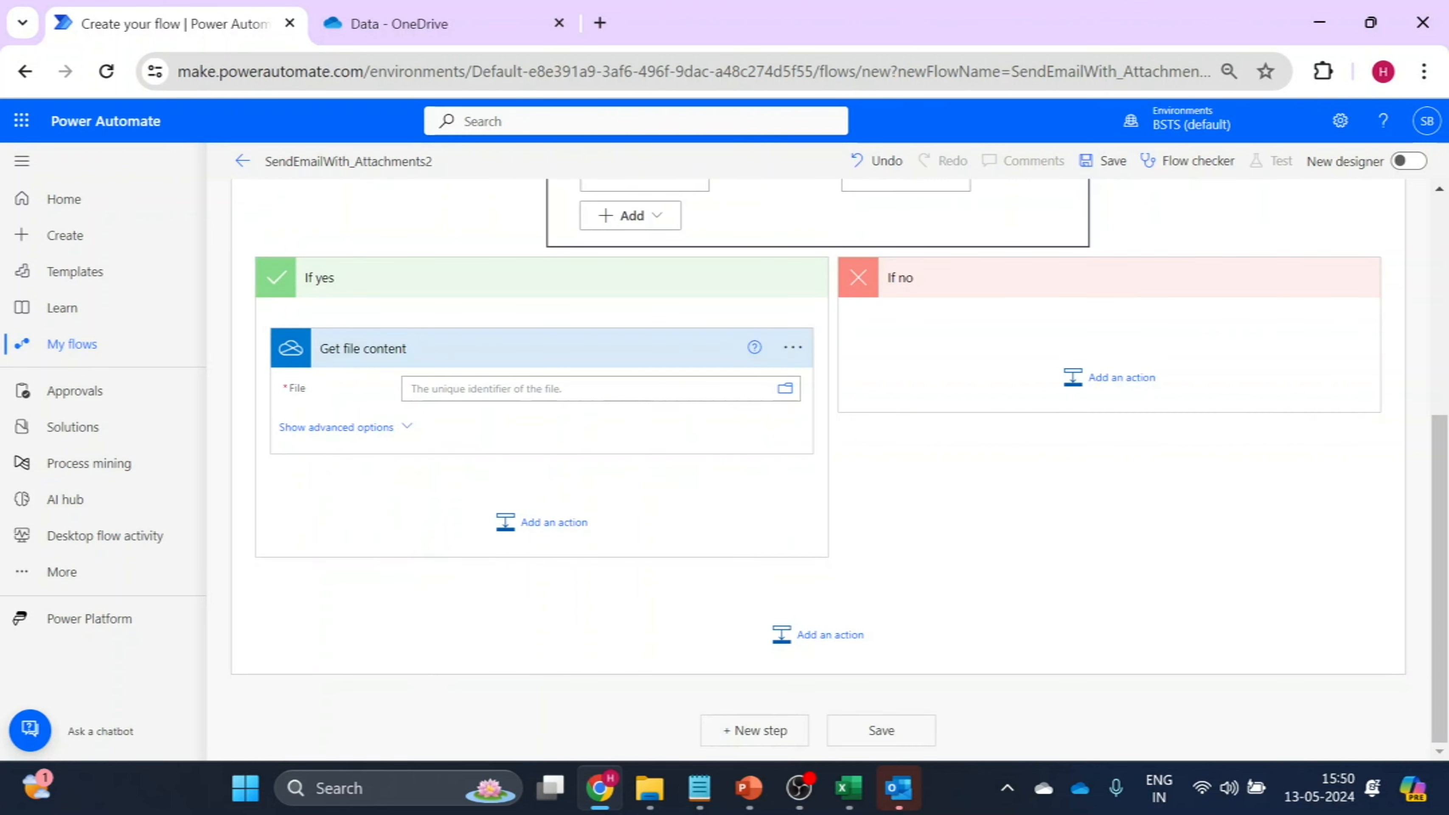
click(571, 389)
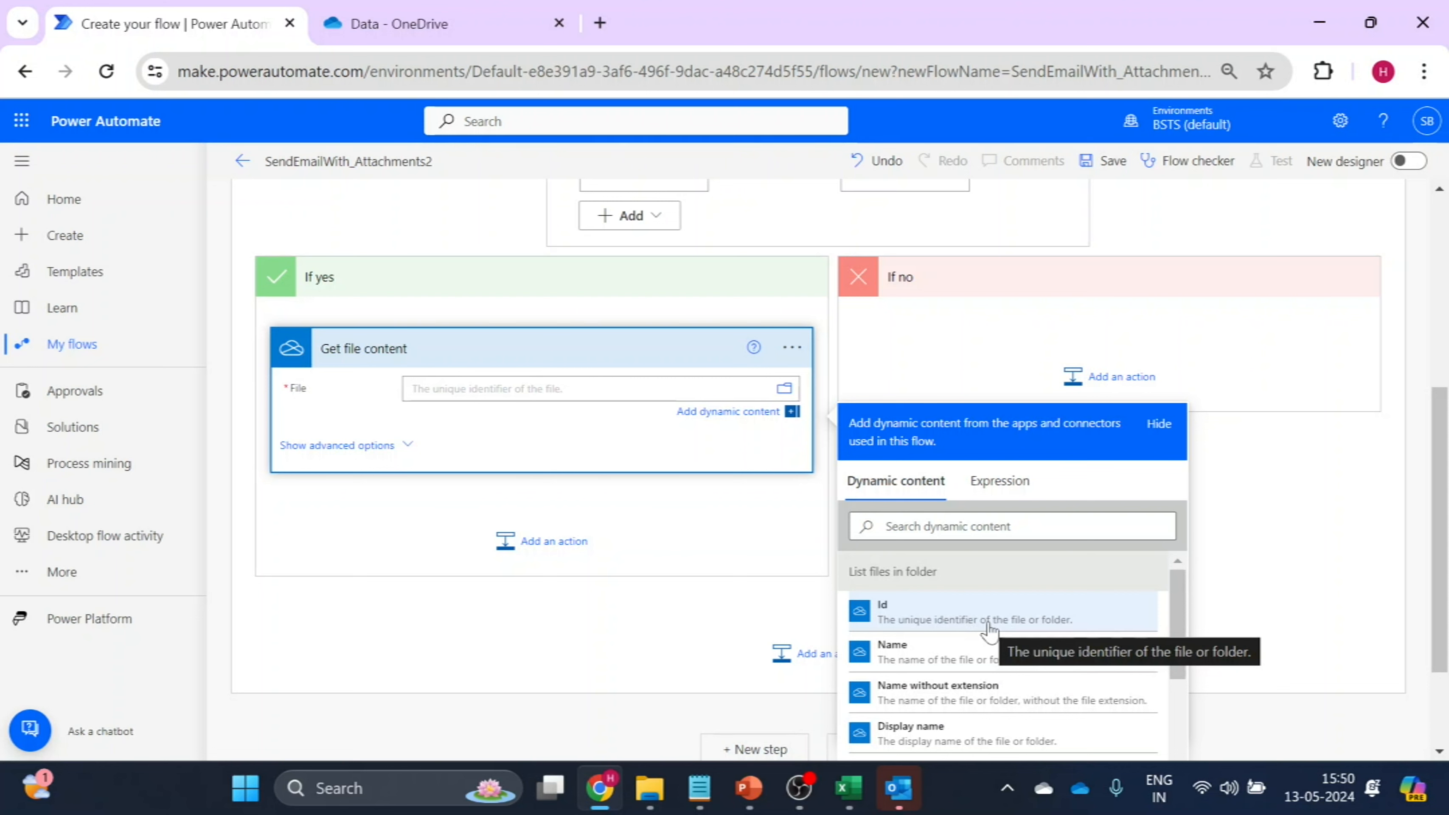
click(990, 628)
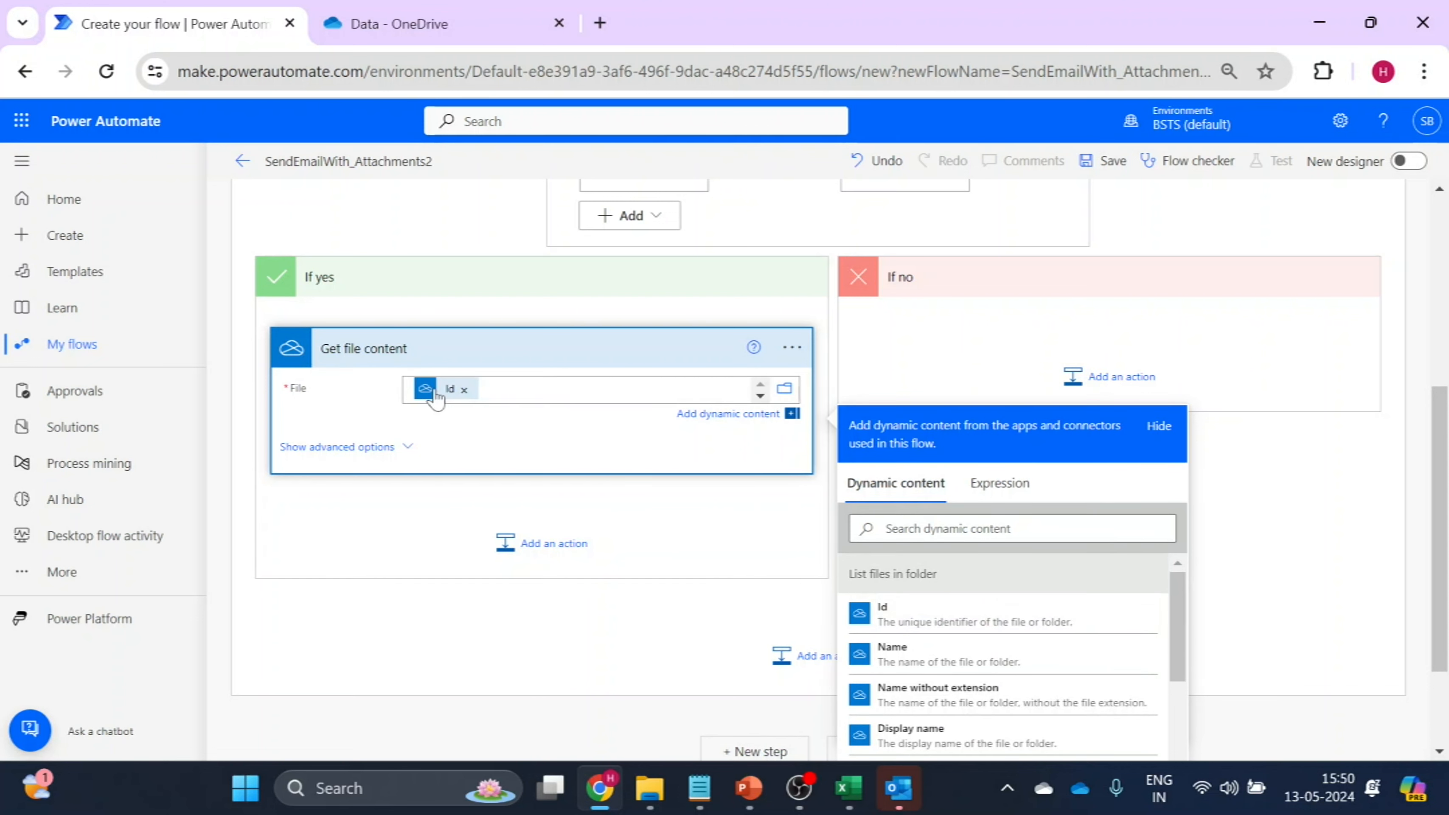
Add the Office 365 Outlook action "Send an email (V2)" below "Get file content" in the If yes branch.
click(544, 553)
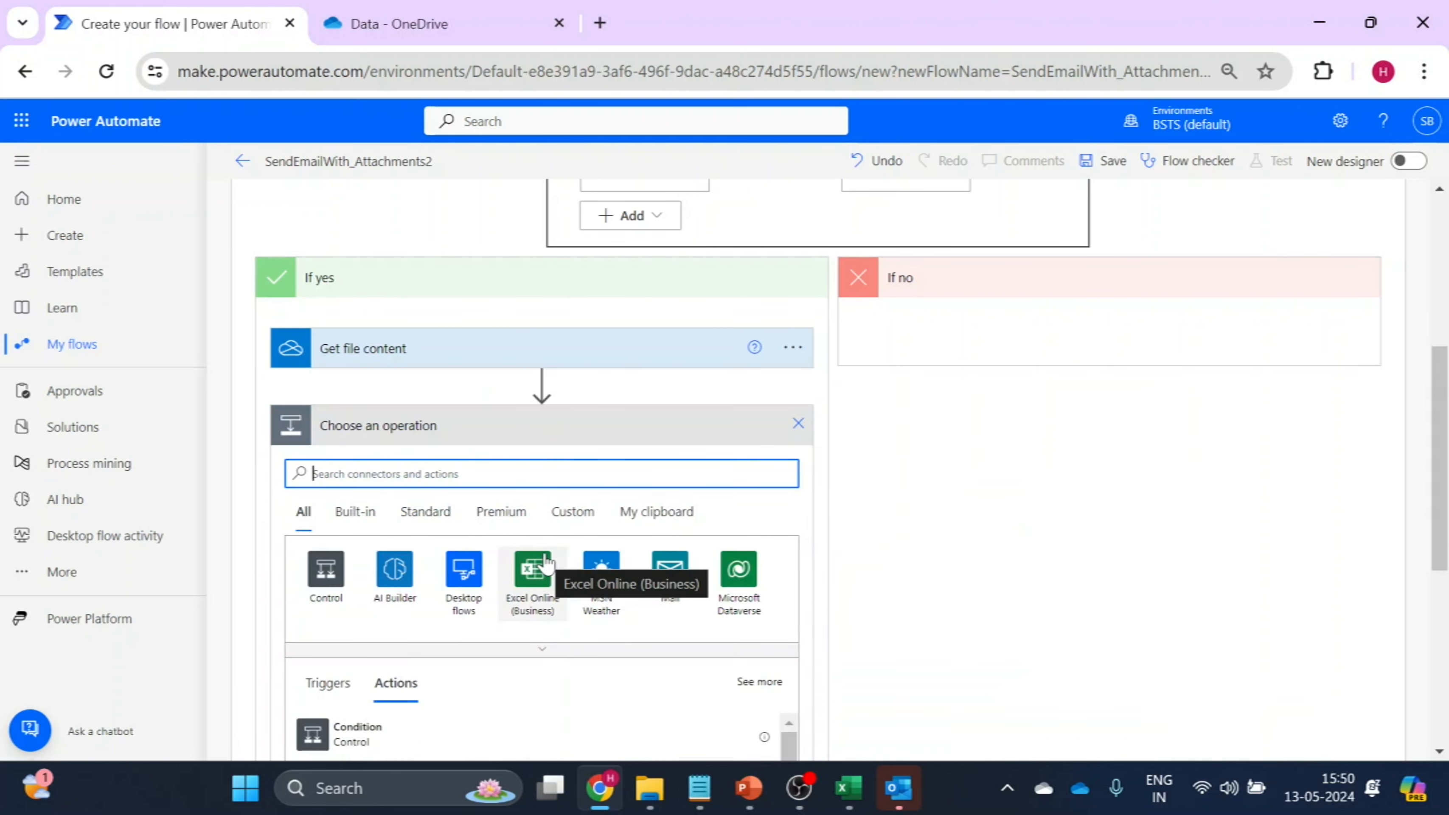
text(Send)
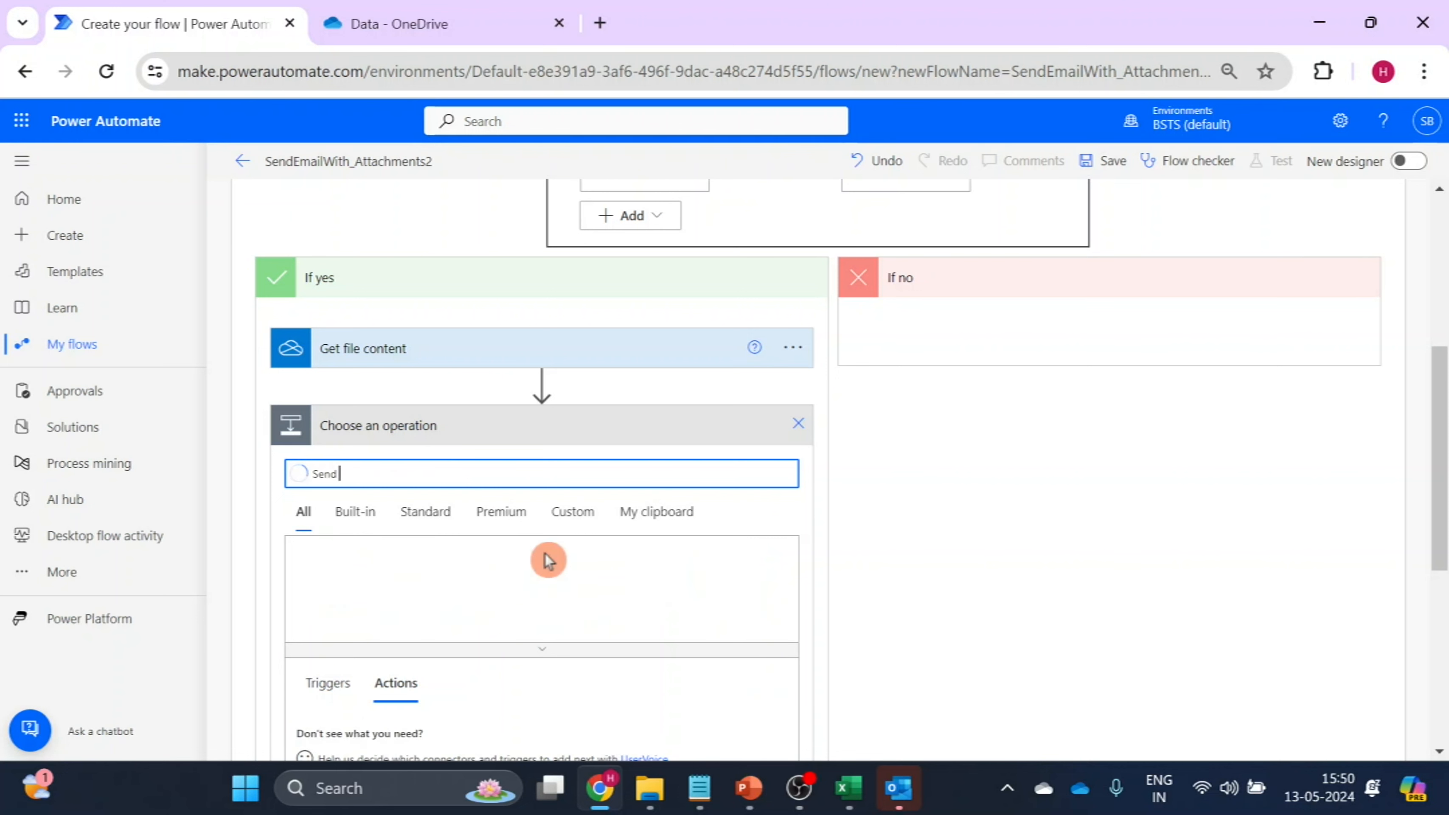
text( Email)
drag(1440, 399, 1440, 526)
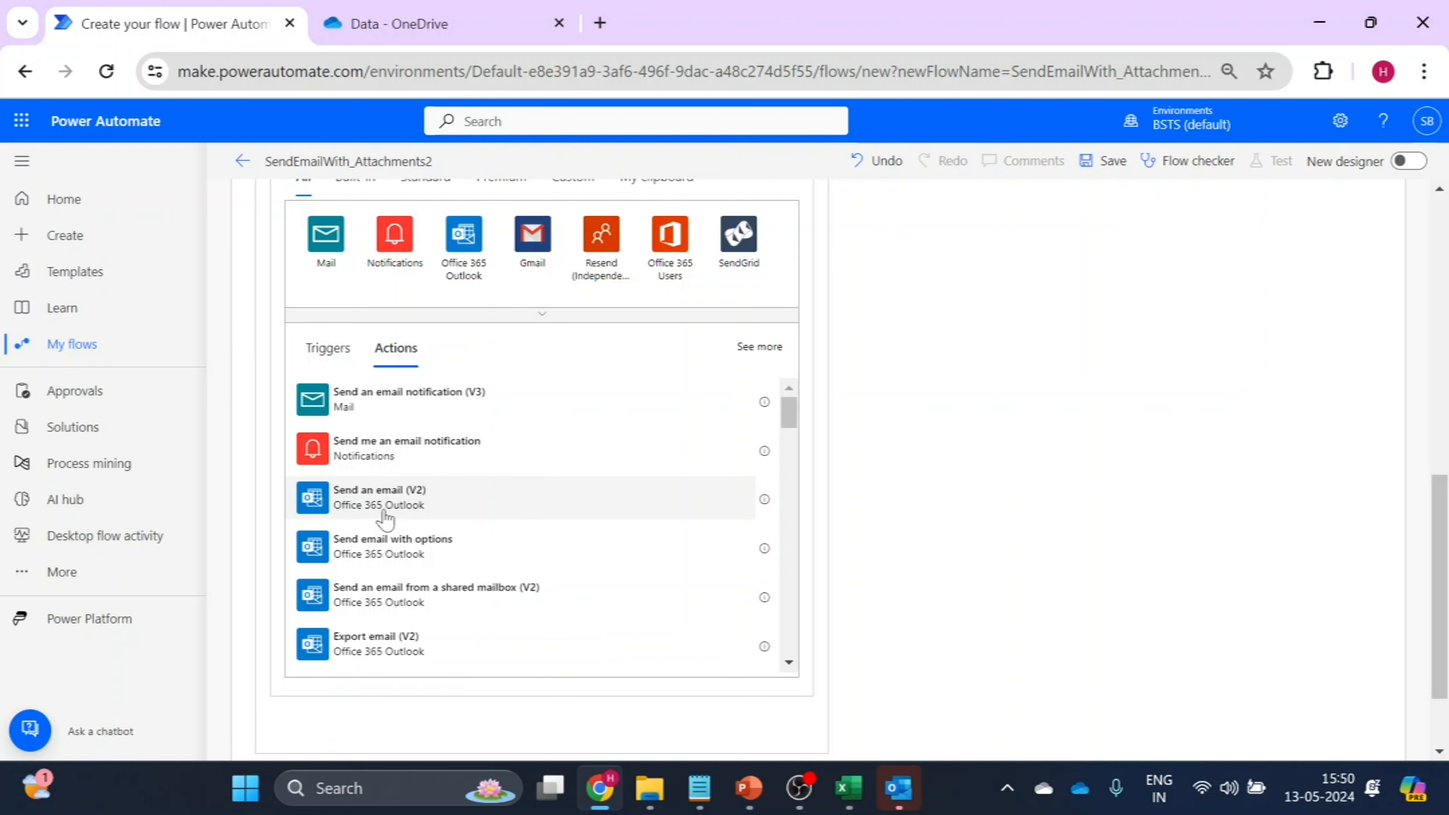
click(423, 512)
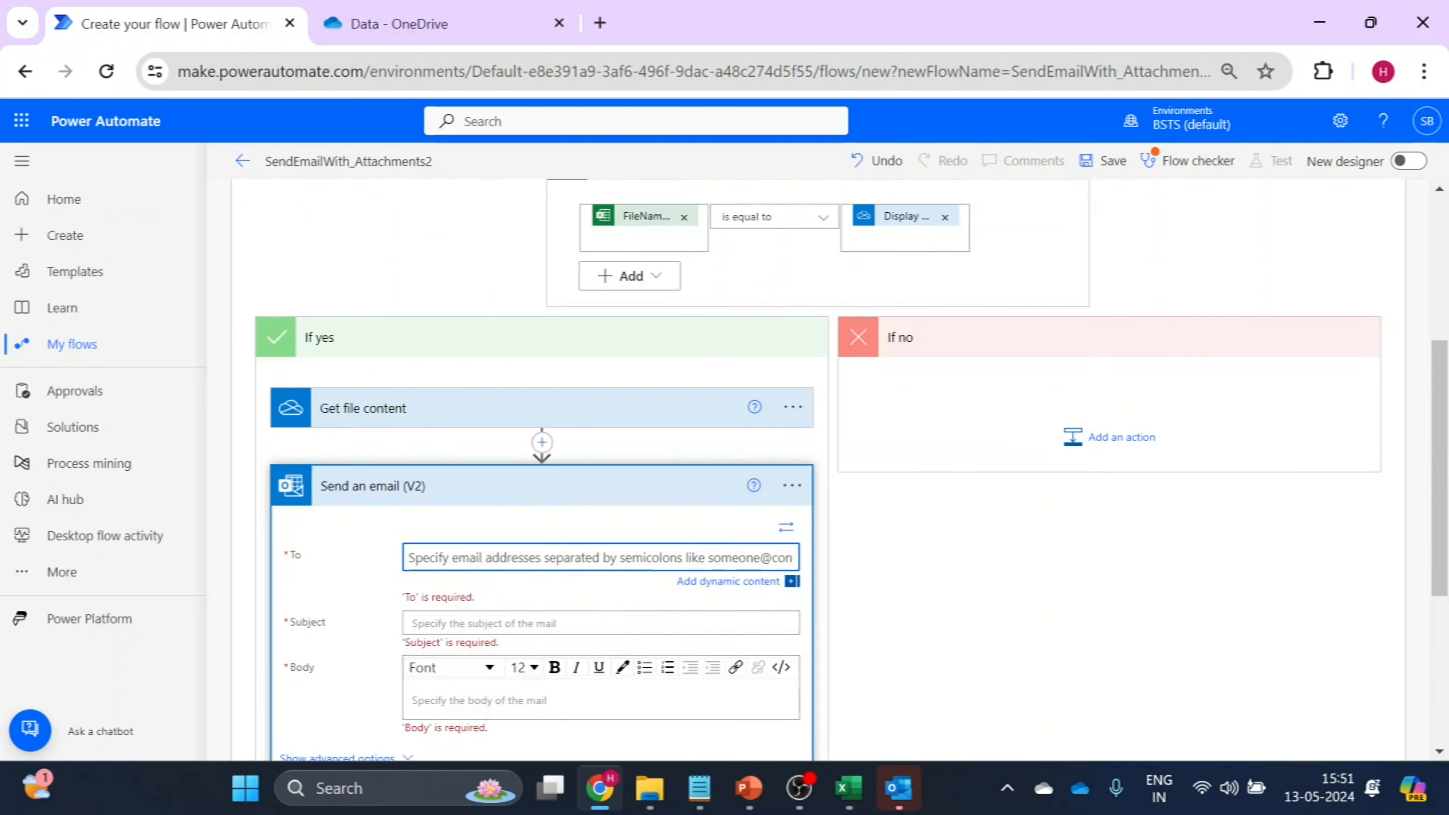
Set the email's recipient to the dynamic value Email (Formatted) from the selected row.
click(741, 589)
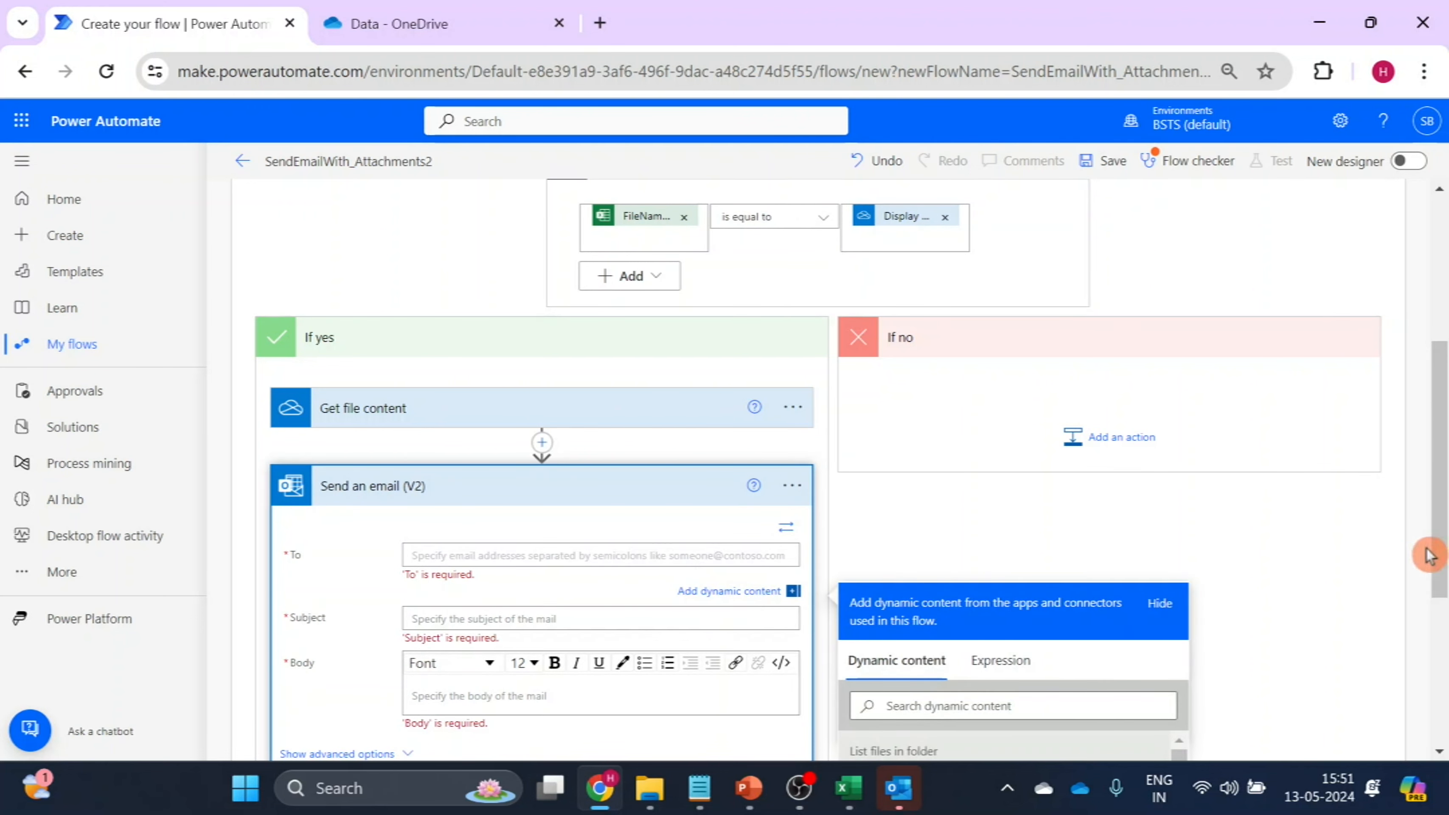
scroll(1340, 613, down, 3)
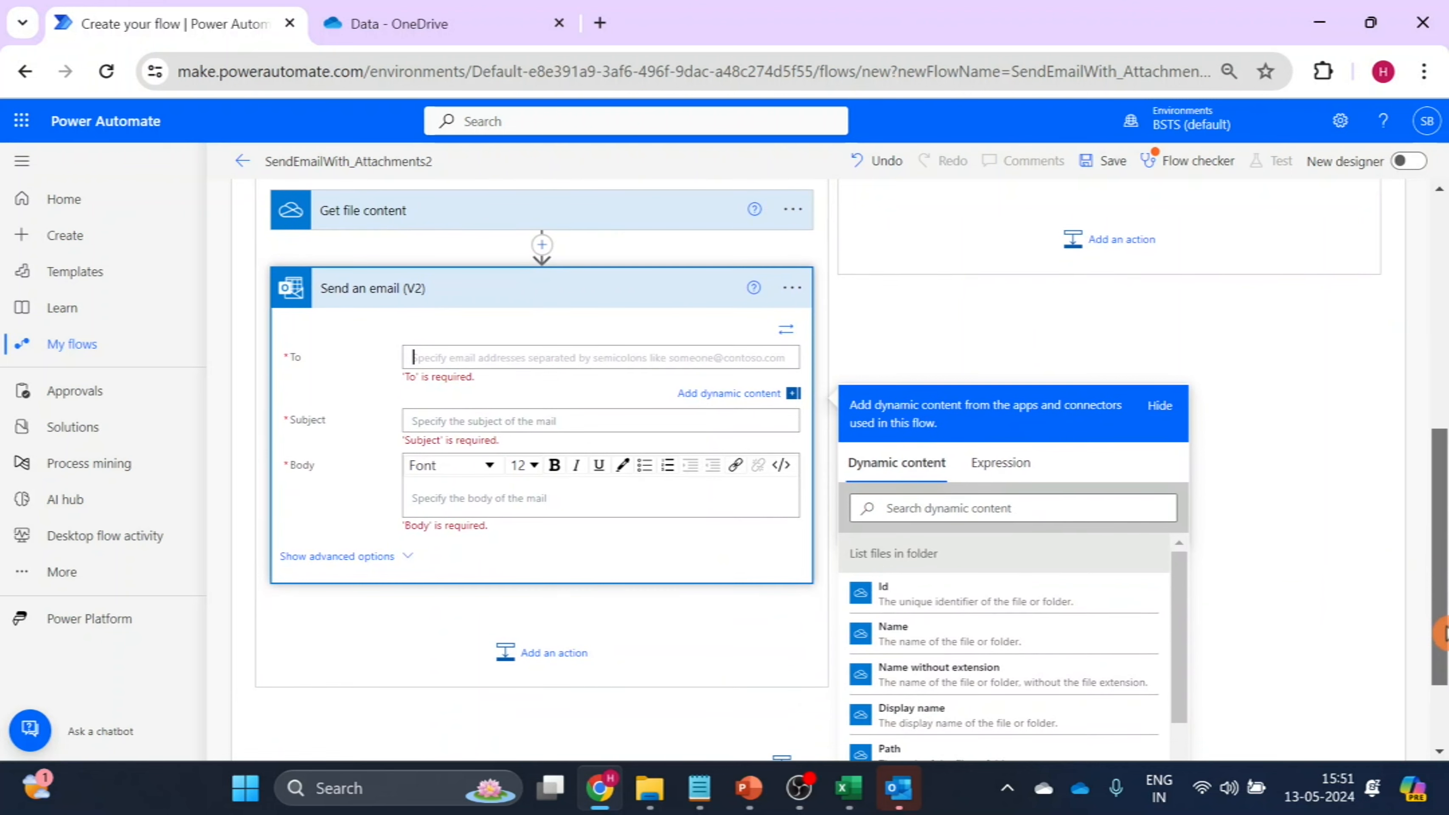
drag(1179, 584, 1185, 737)
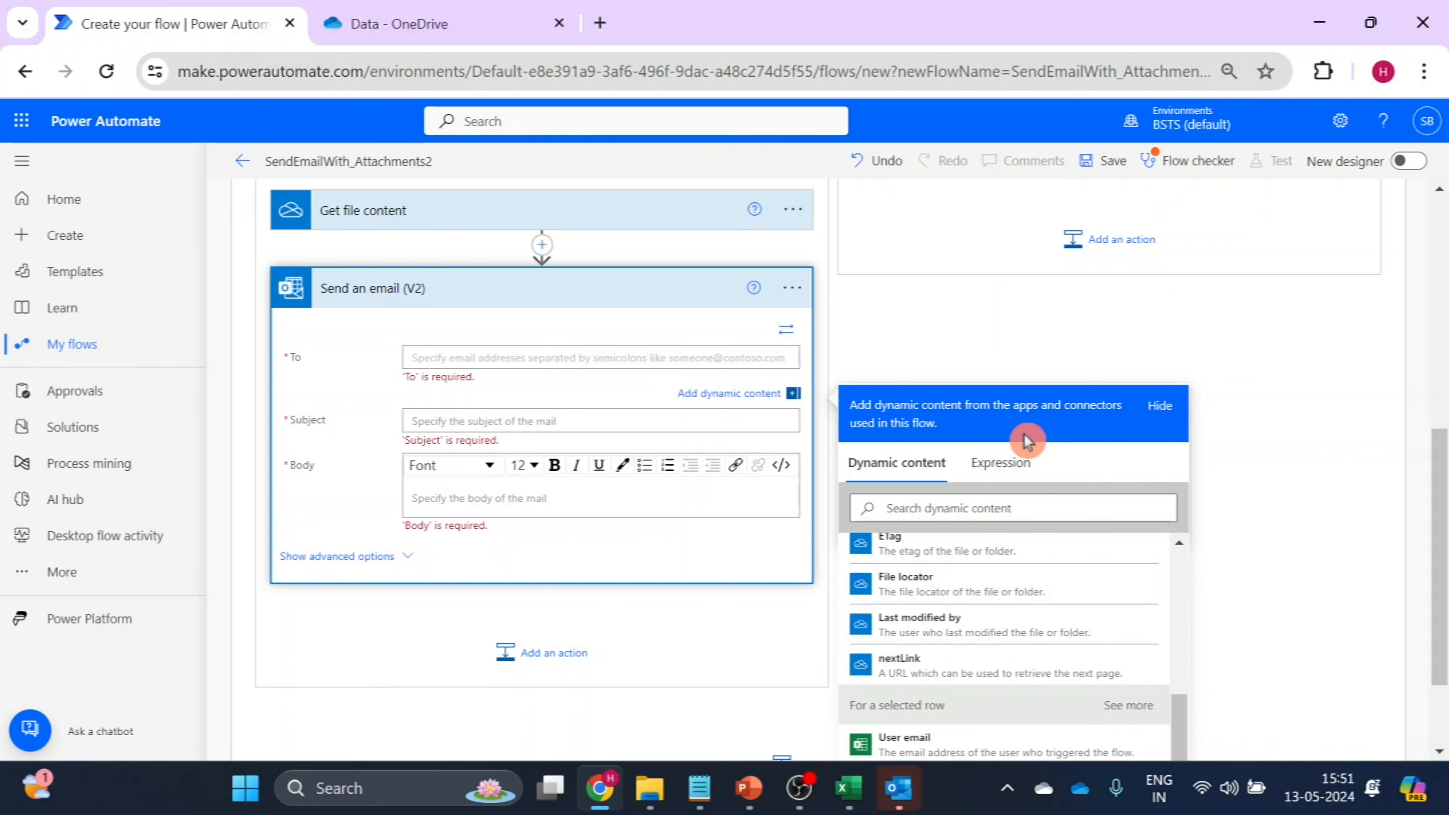
drag(1439, 455, 1426, 580)
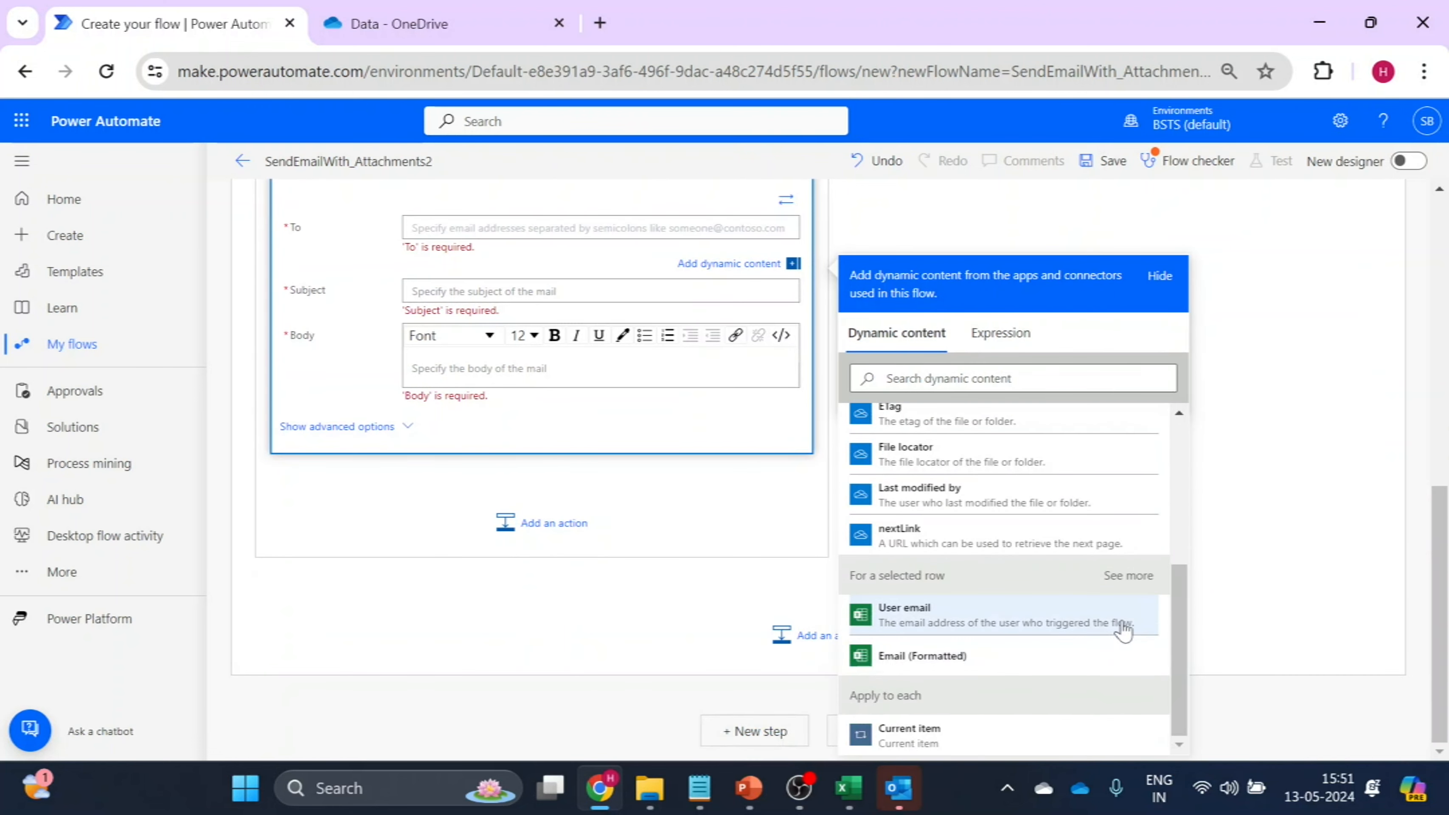
click(928, 662)
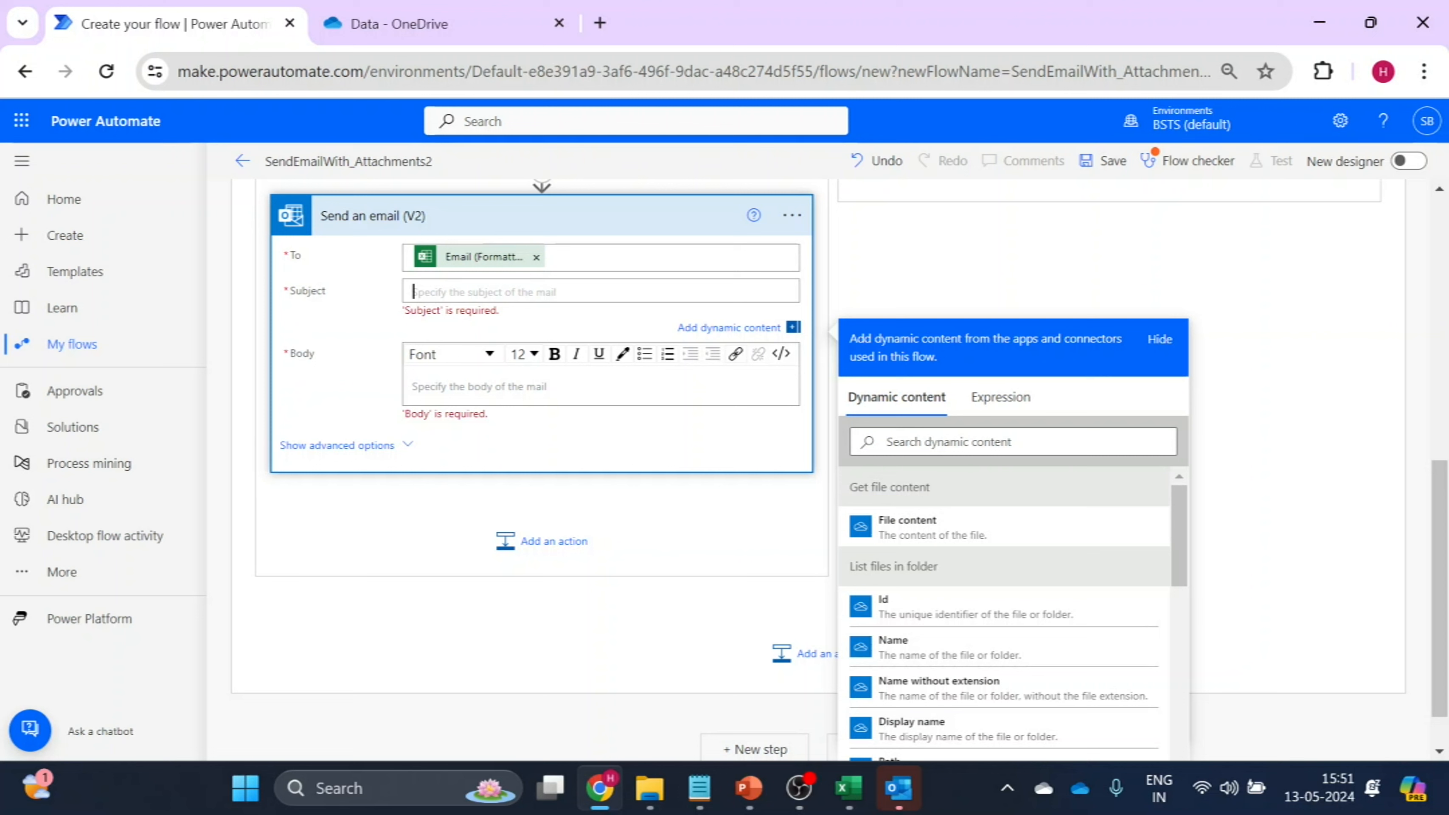
Set the email's subject to "Customer Details".
text(Customer D)
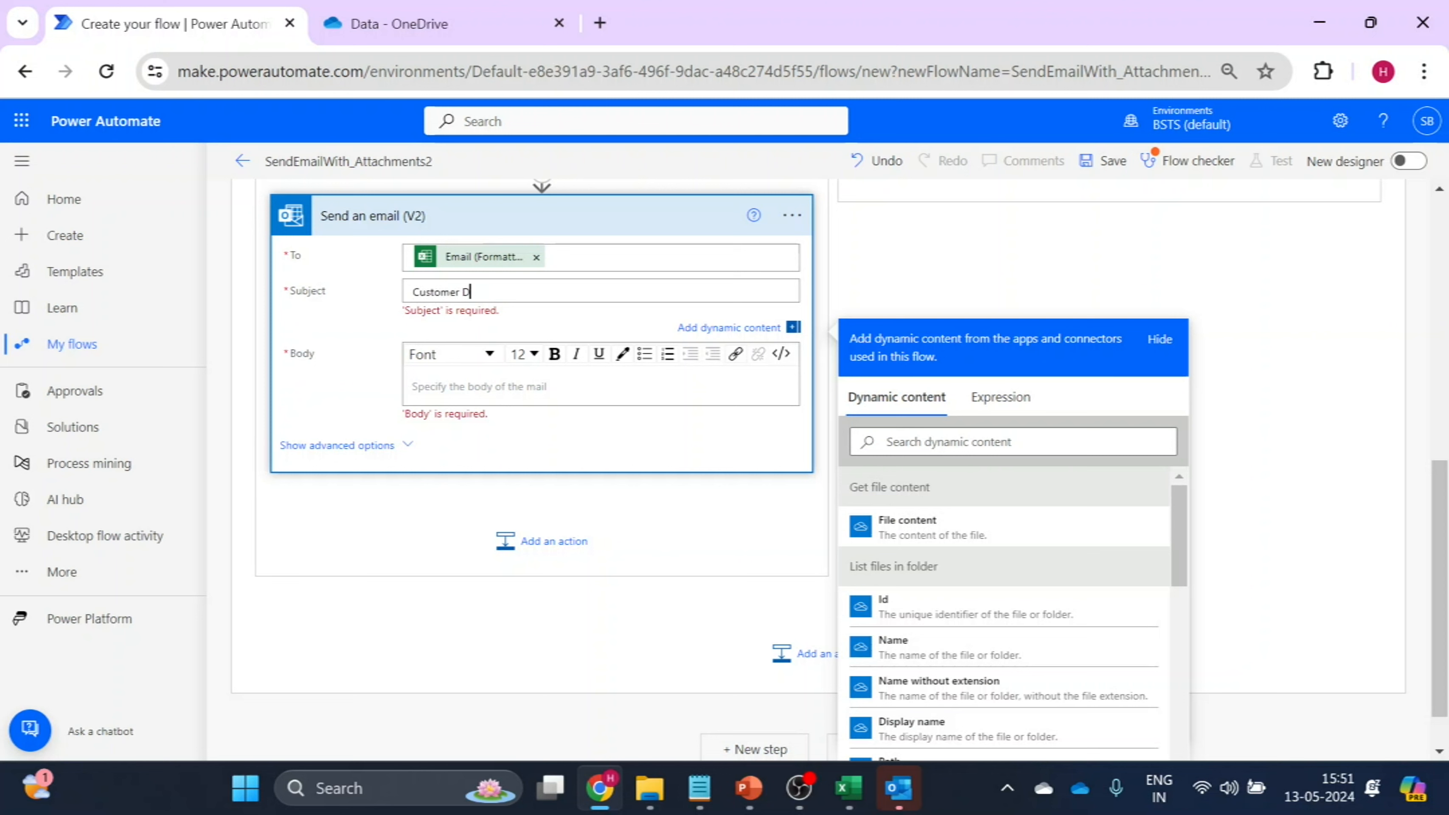
text(etails)
click(537, 336)
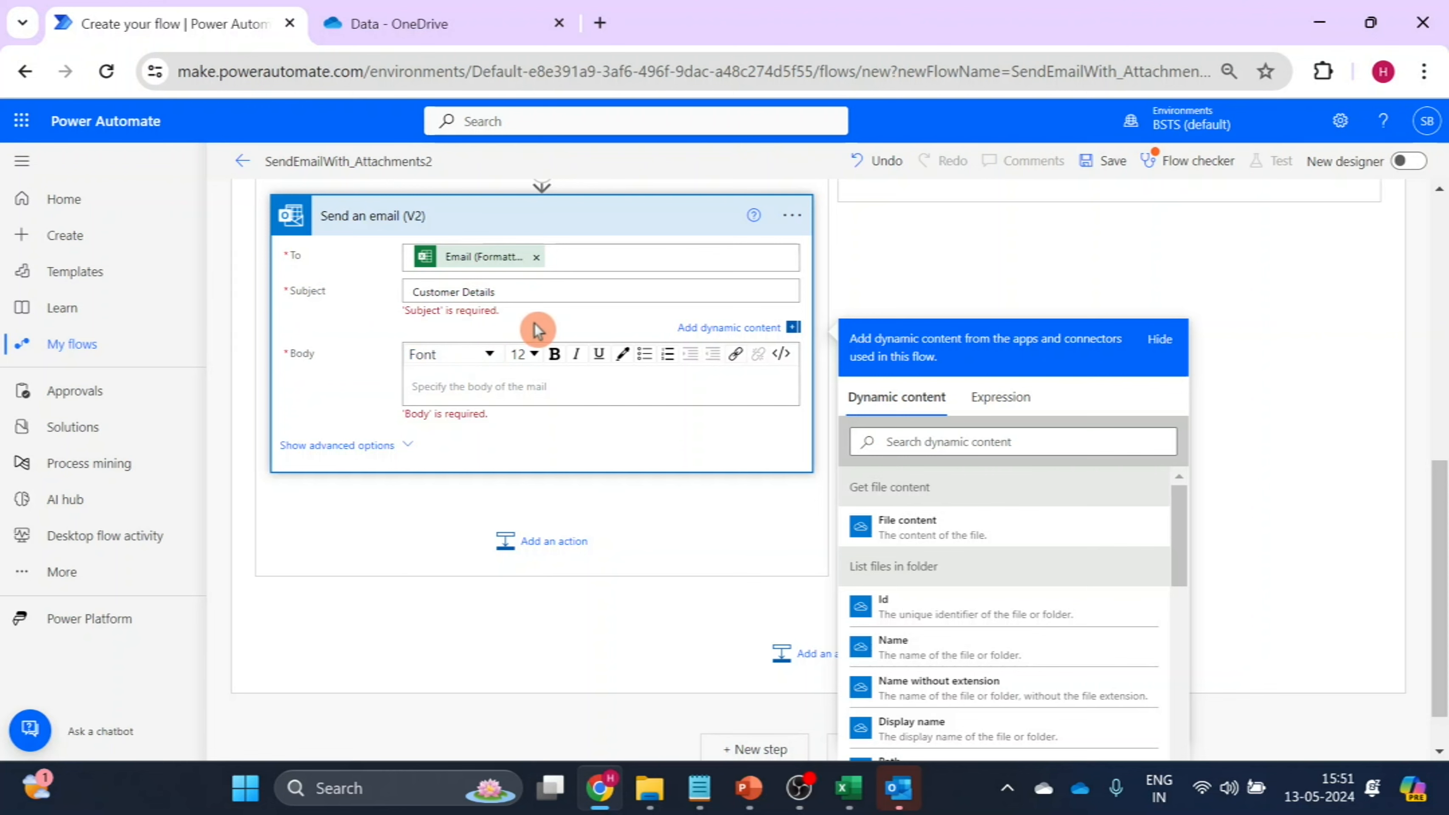
Start the email body with the greeting "Hi" followed by the dynamic value FirstName (Formatted) from the selected row.
click(411, 364)
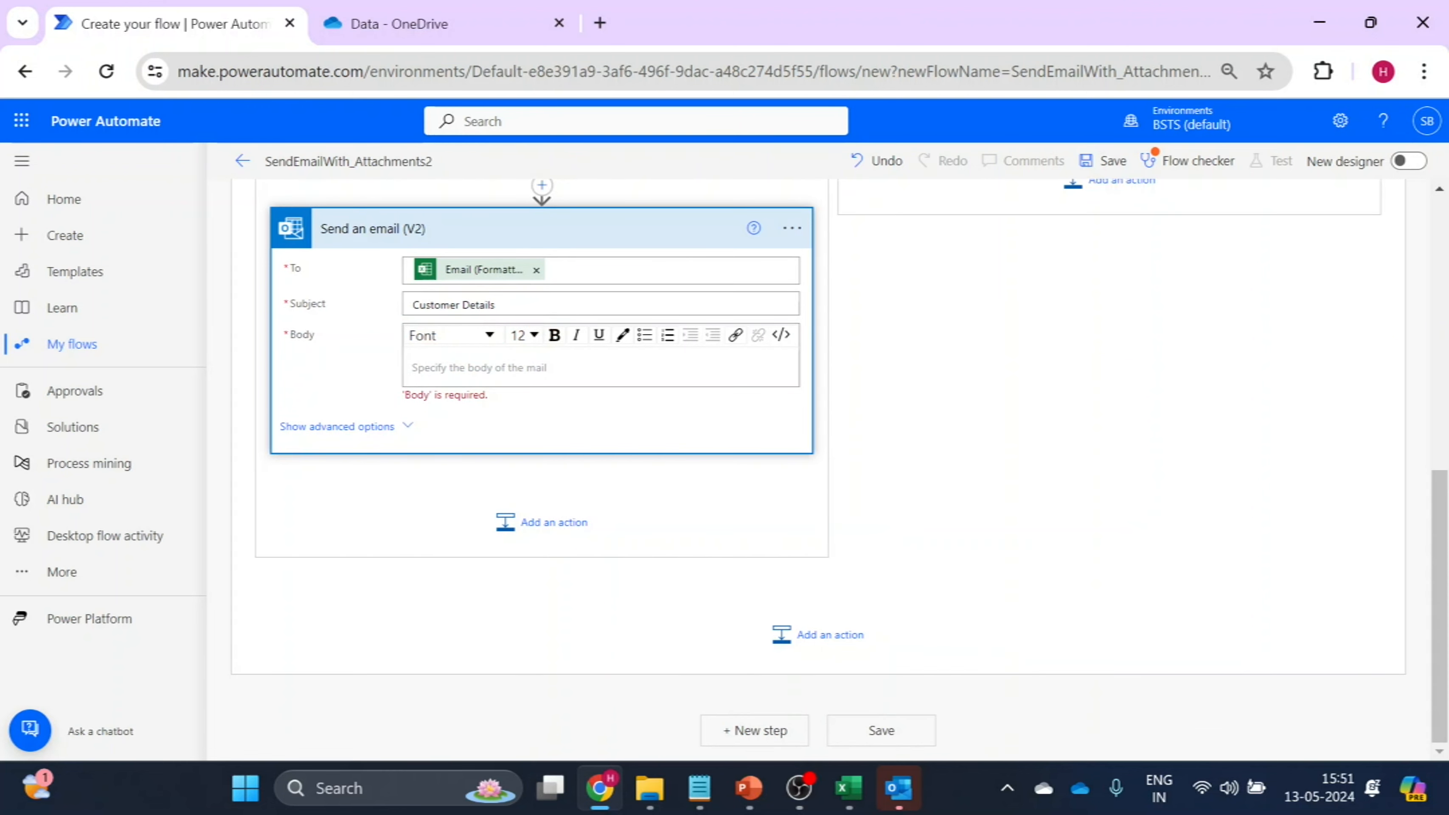
text(Hi)
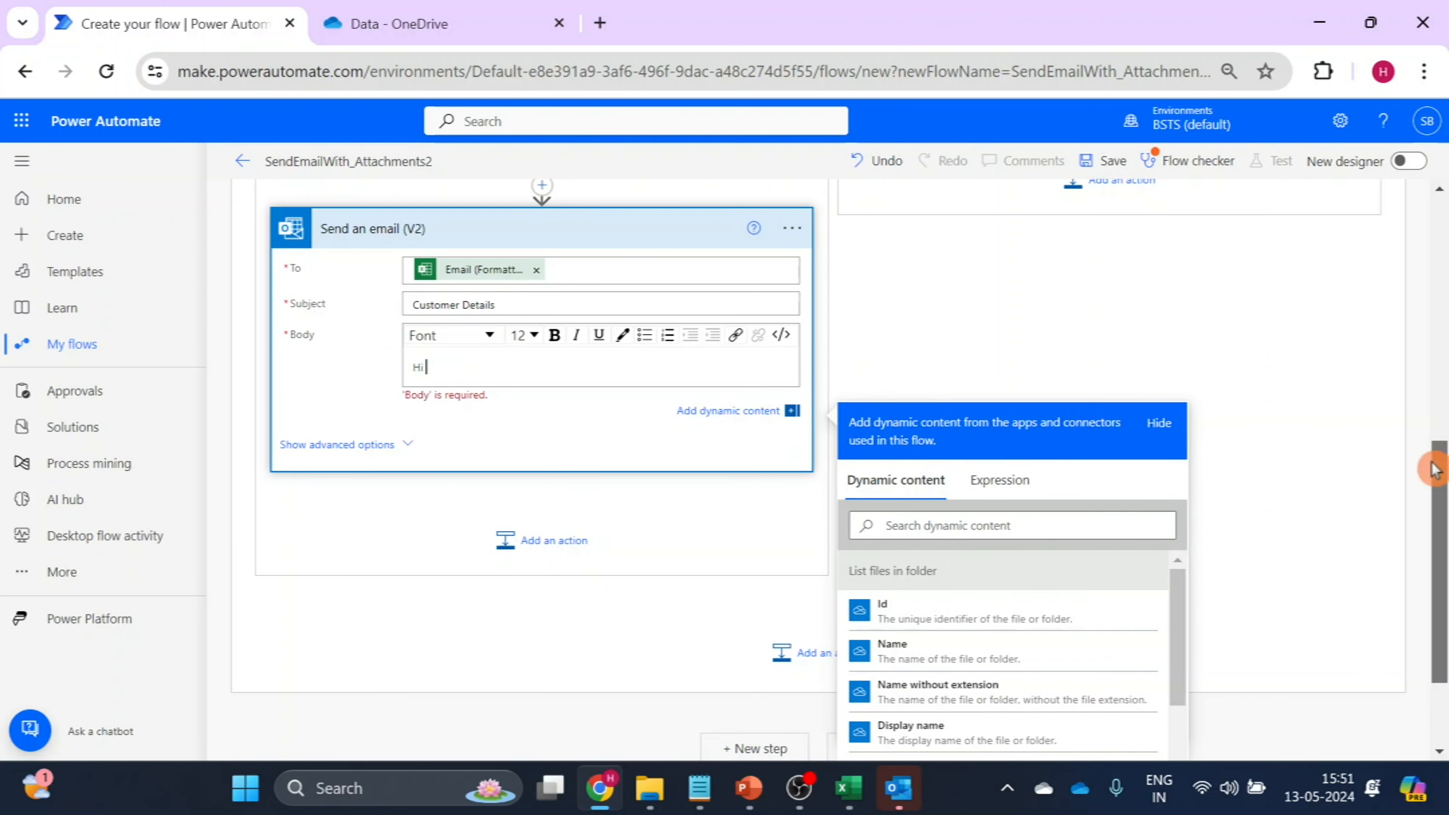
scroll(1433, 468, down, 3)
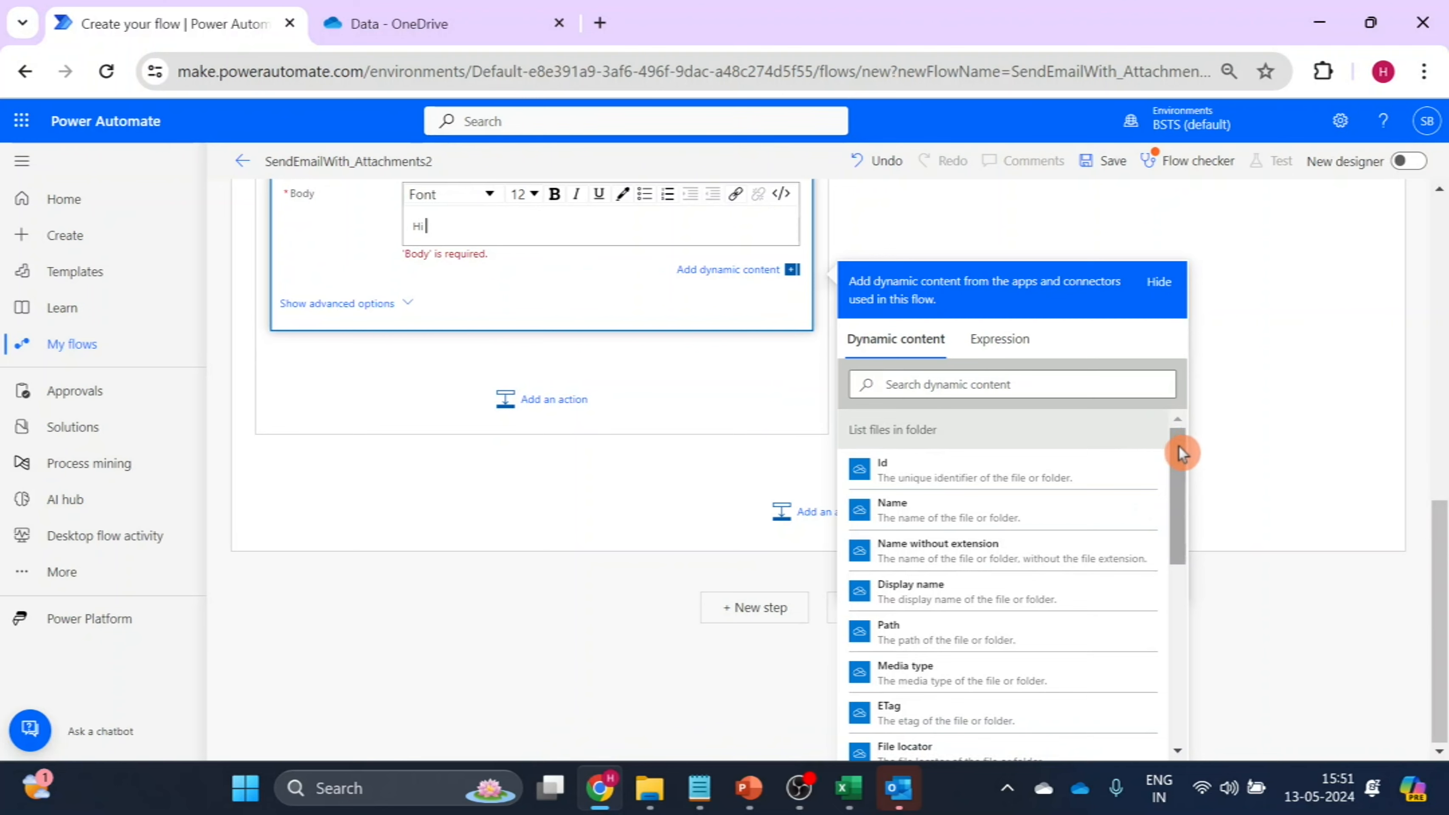
drag(1180, 453, 1193, 628)
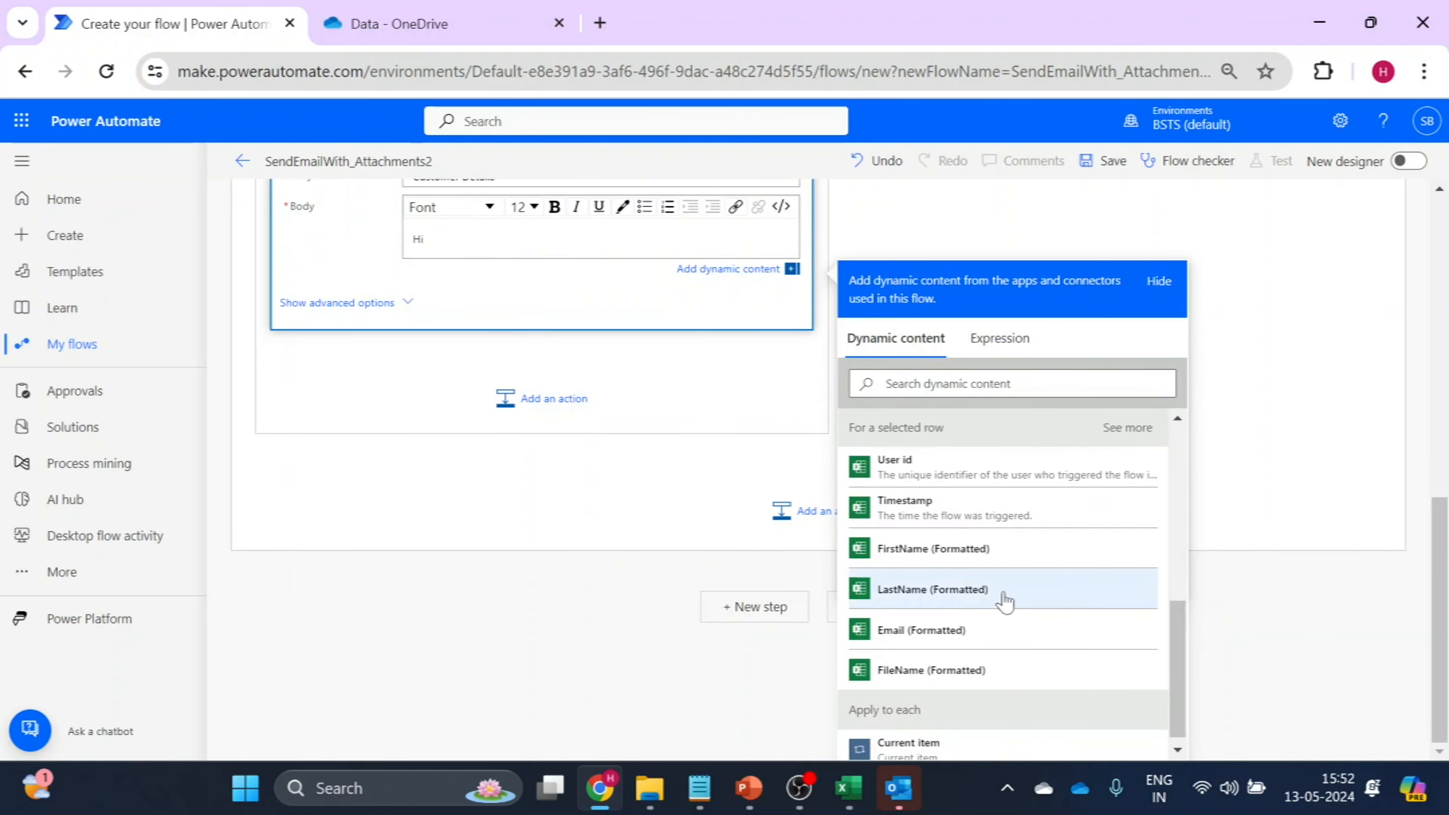
click(904, 562)
Add the body line "Please find attached file" followed by the dynamic value FileName (Formatted).
key(Return)
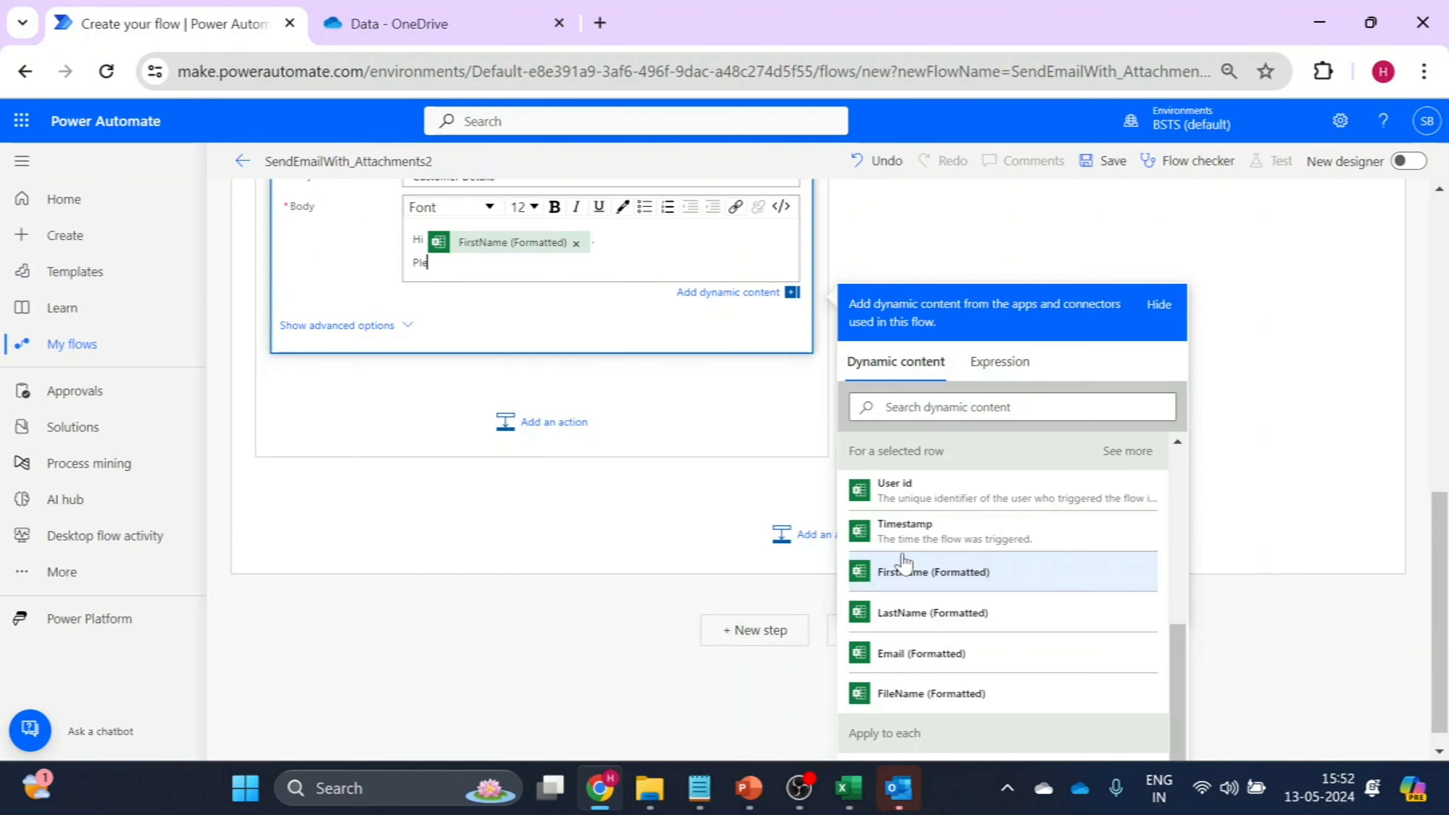
text(Please find attached)
text(file)
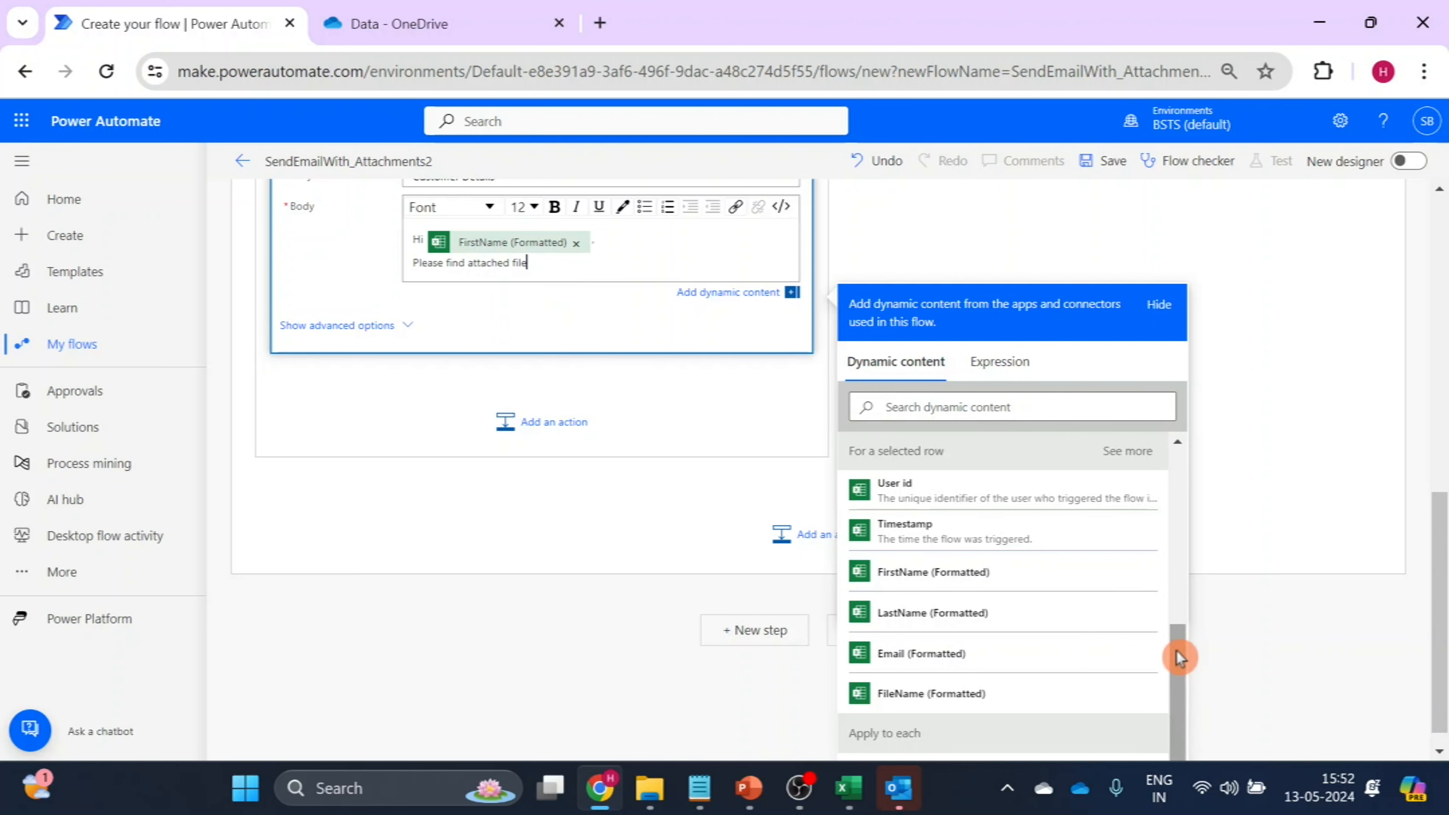
click(918, 707)
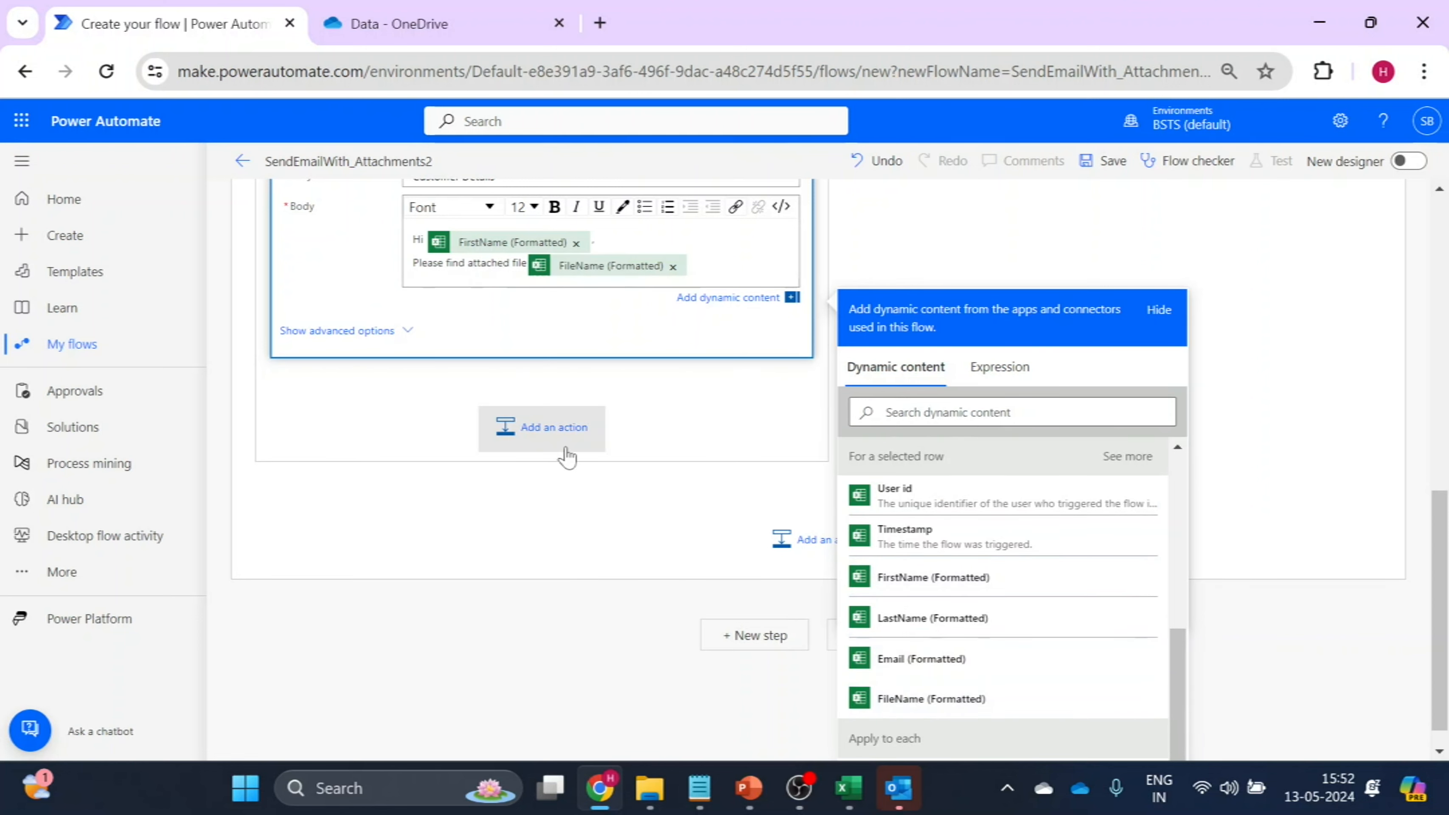
Close the email body with "Thanks" and set the greeting, message and closing apart with blank lines.
key(Return)
key(Return)
text(Thanks)
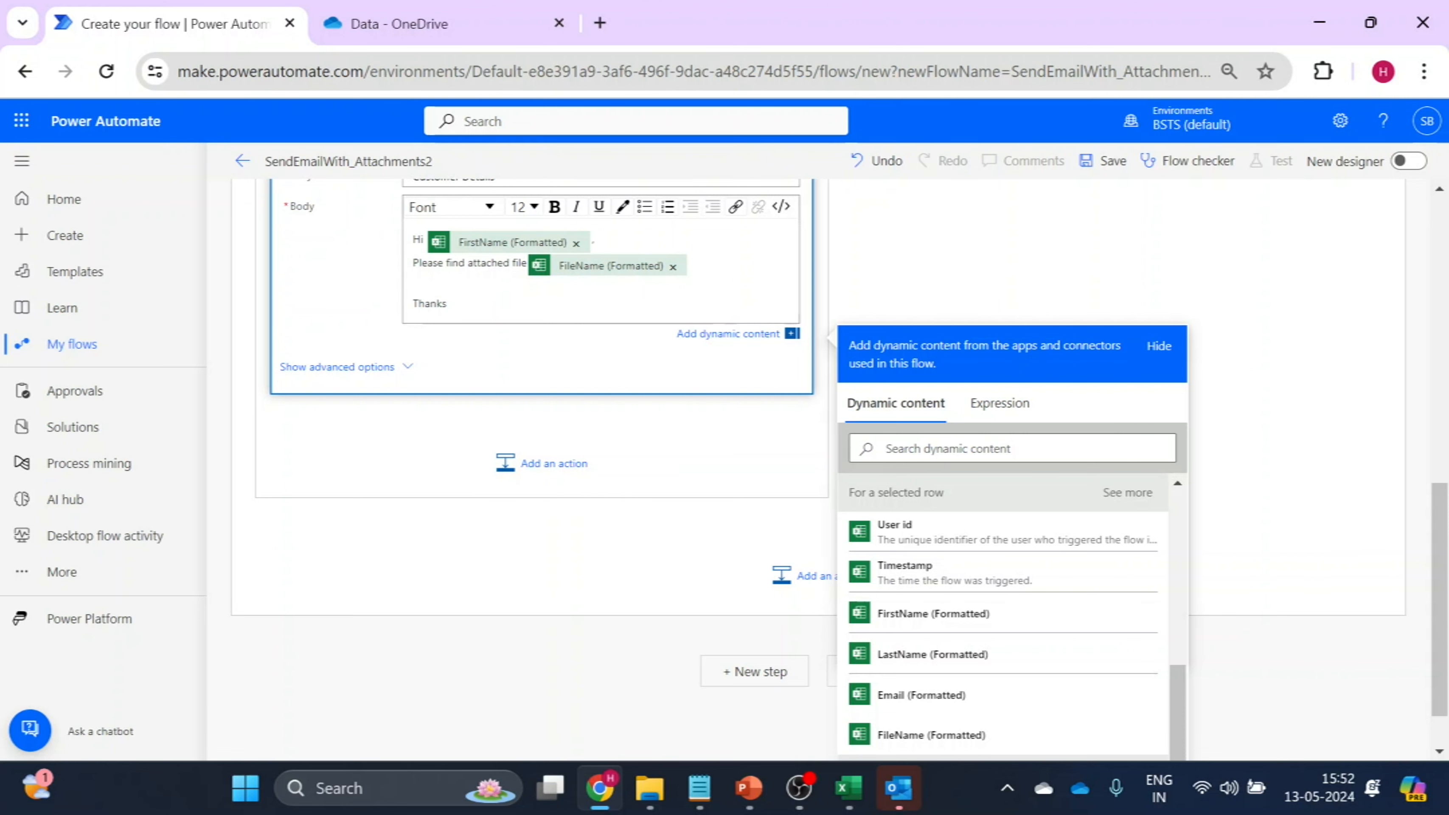
key(Return)
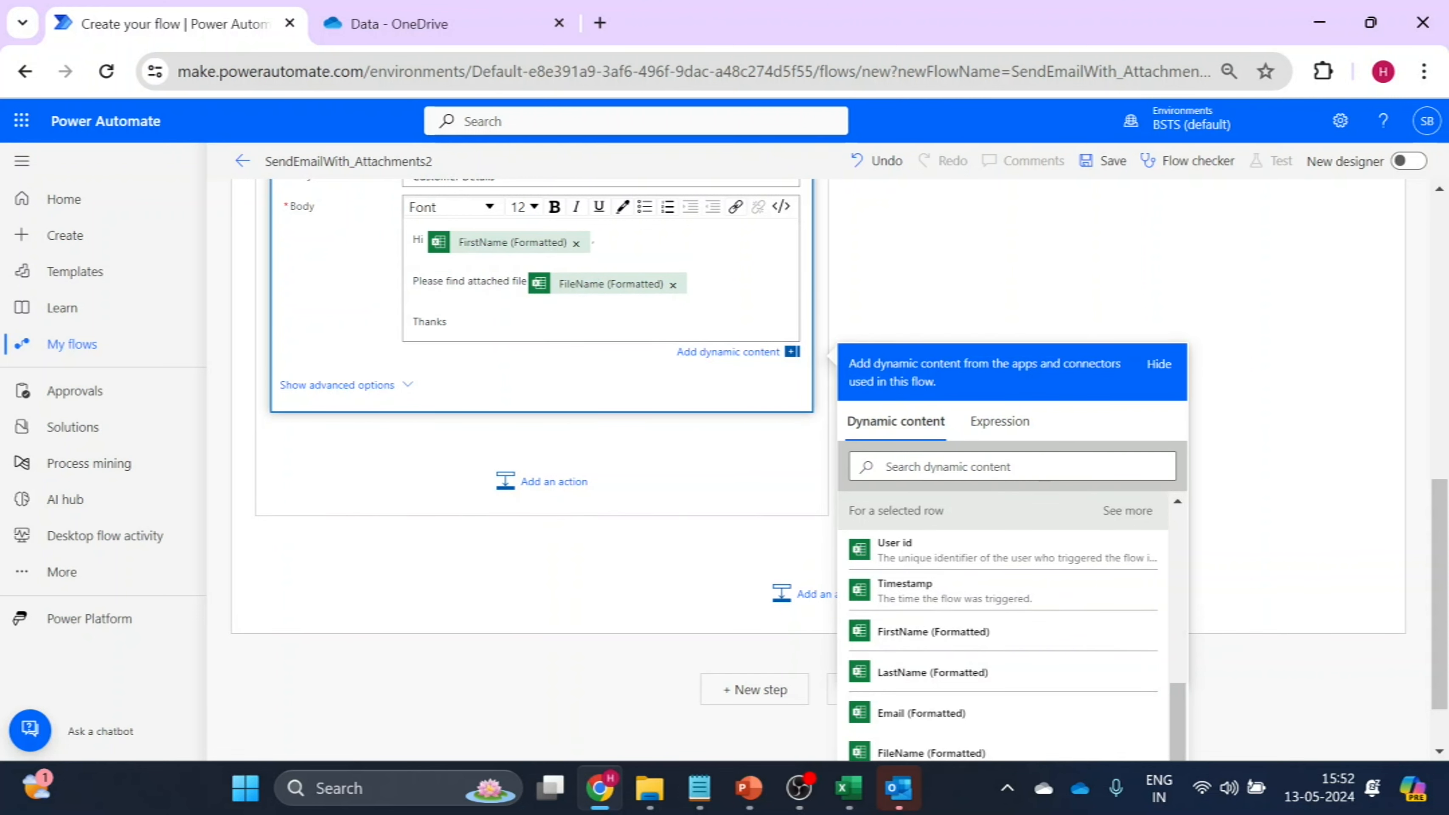
key(End)
Show the email's advanced options and set the attachment name to Name from "List files in folder".
click(368, 387)
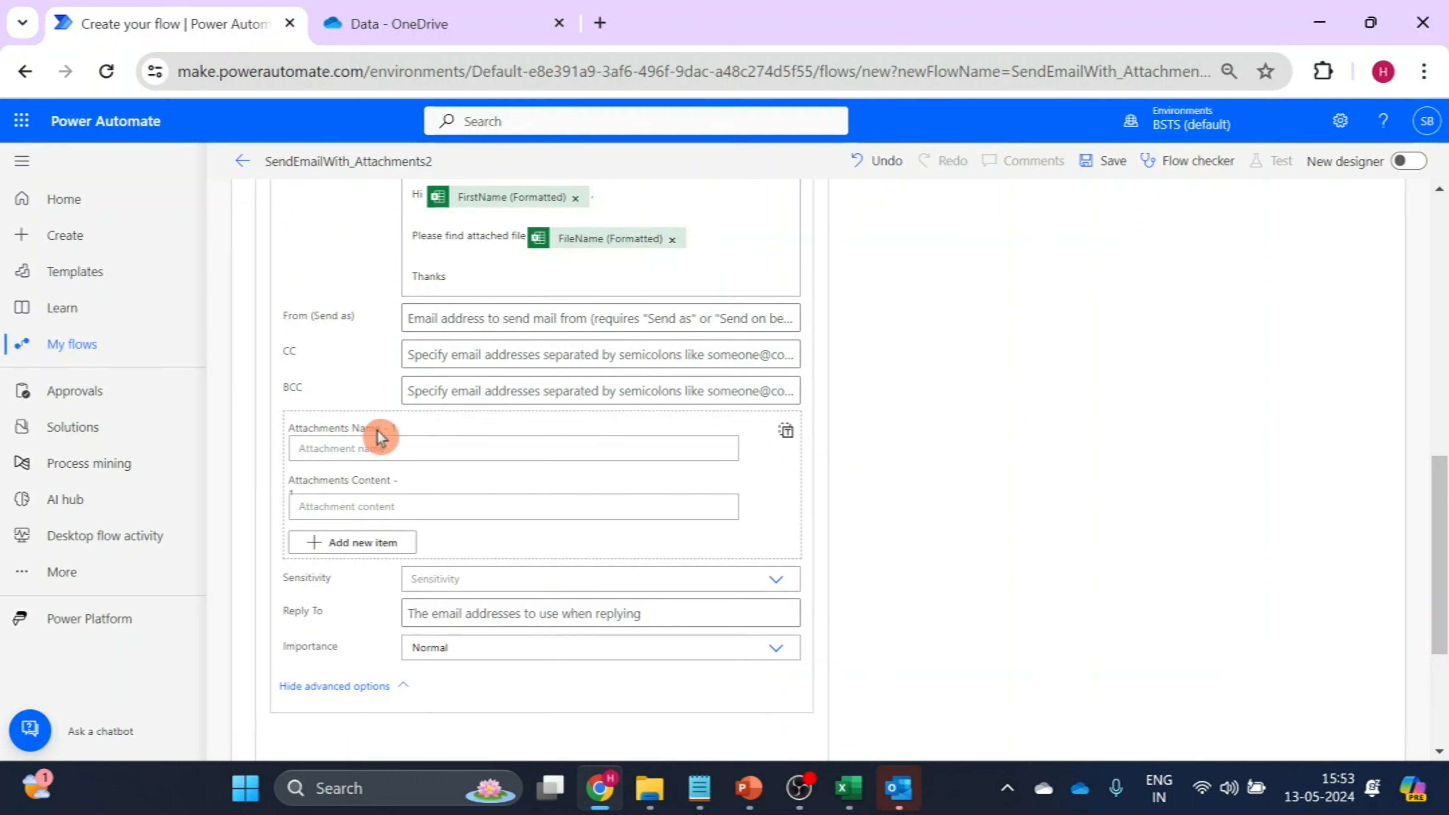
click(331, 448)
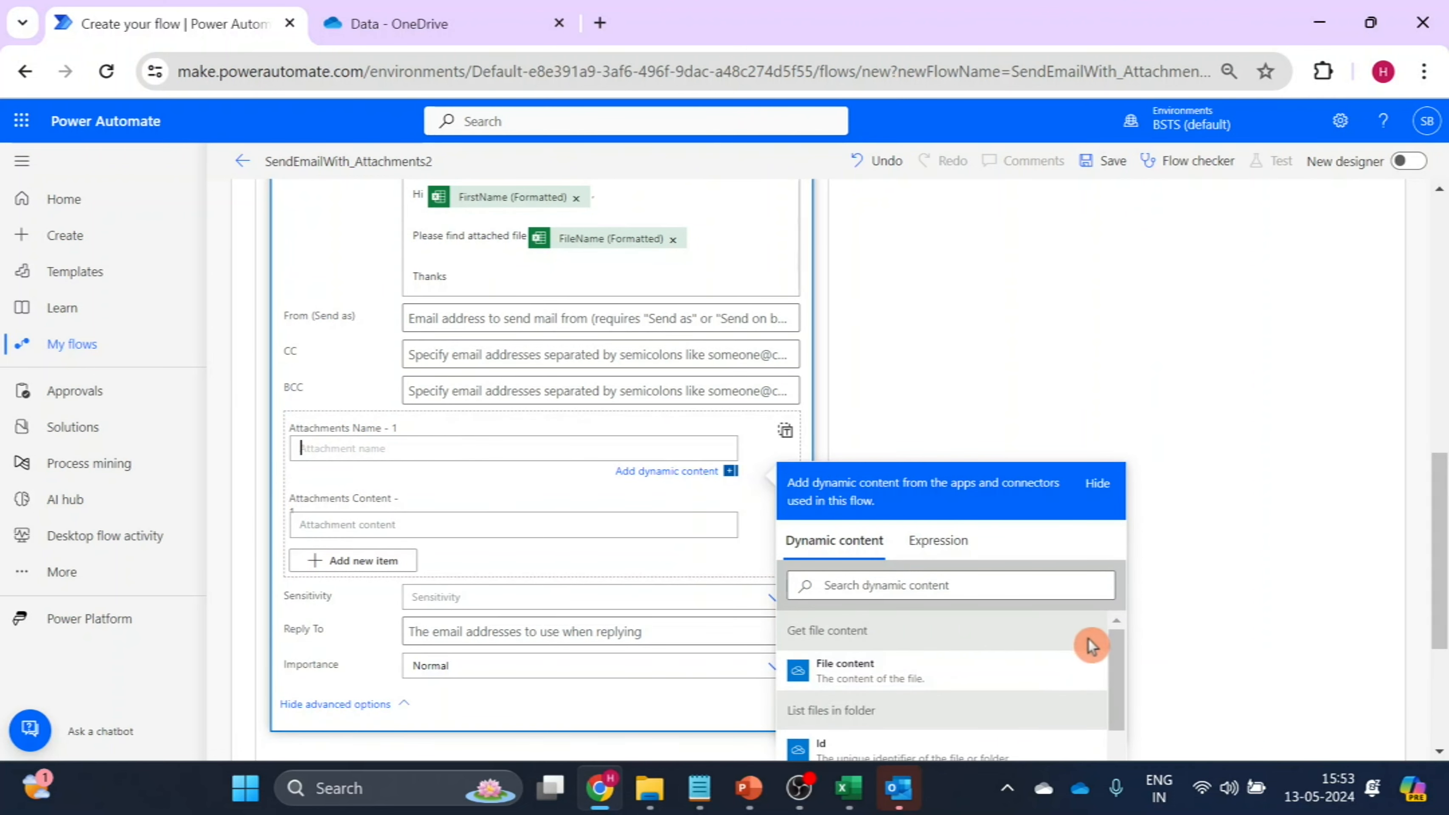
scroll(1117, 660, down, 1)
drag(1118, 661, 1119, 692)
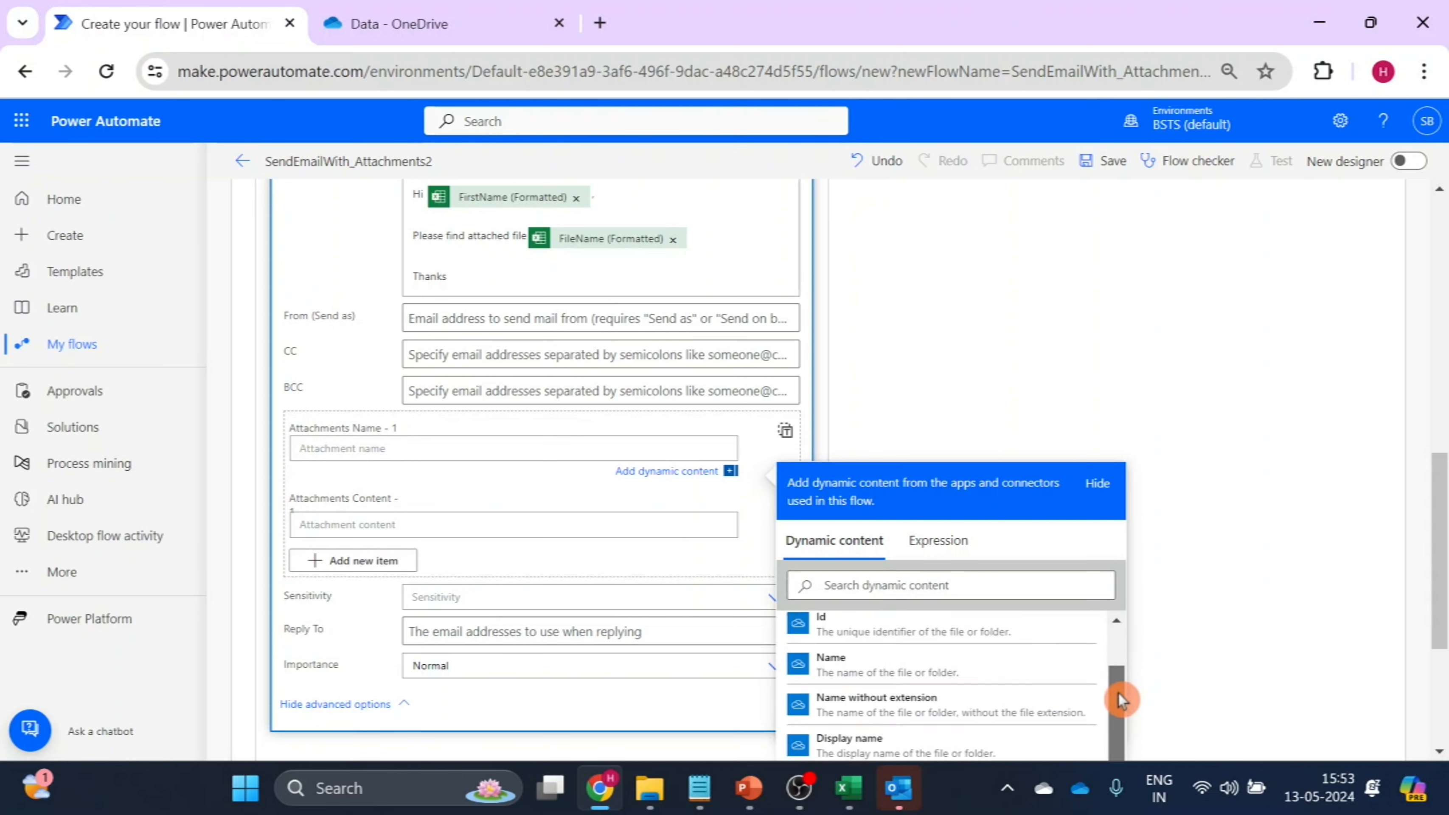
click(845, 665)
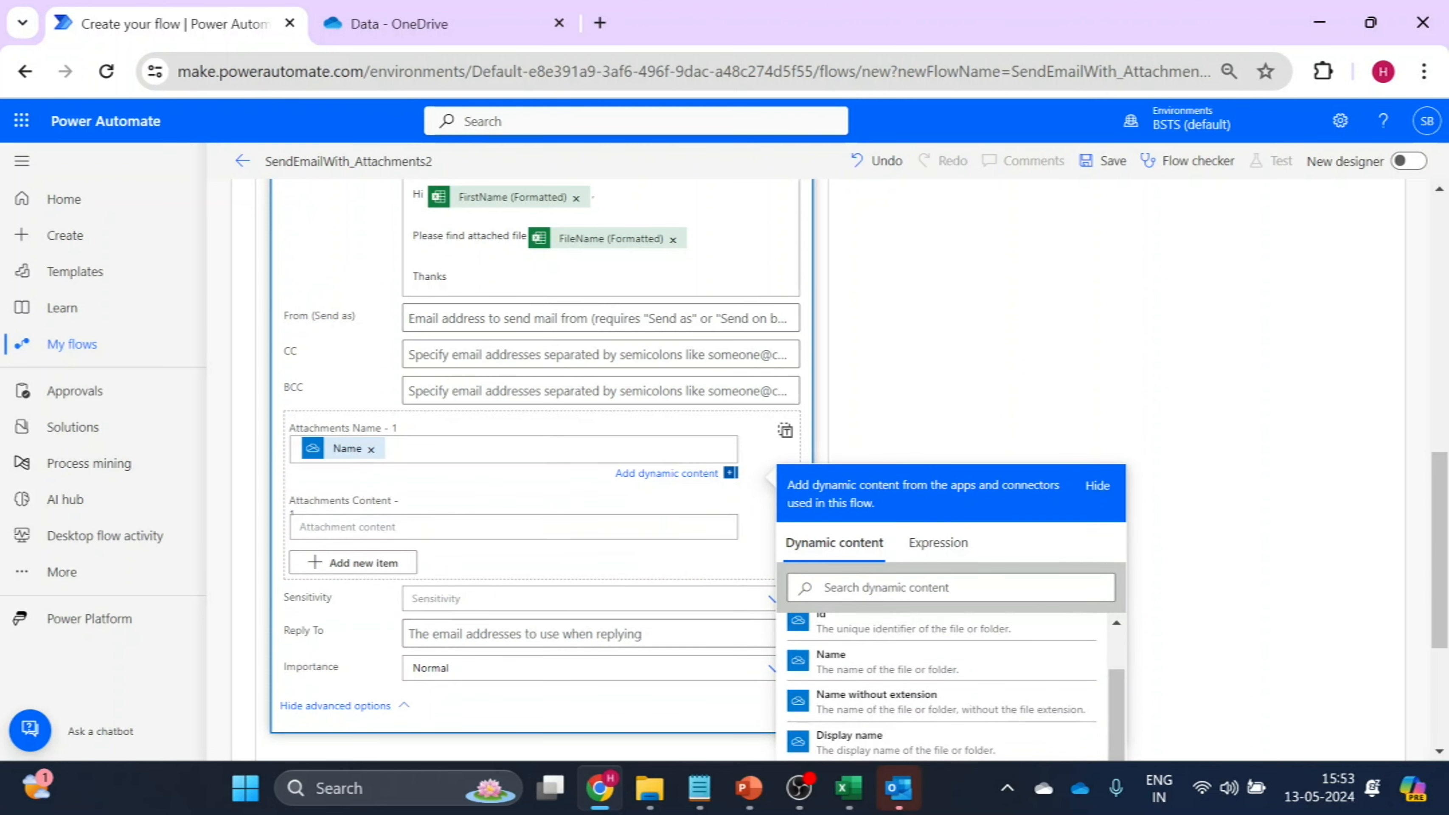
Set the attachment content to File content from "Get file content" and save the flow.
click(323, 526)
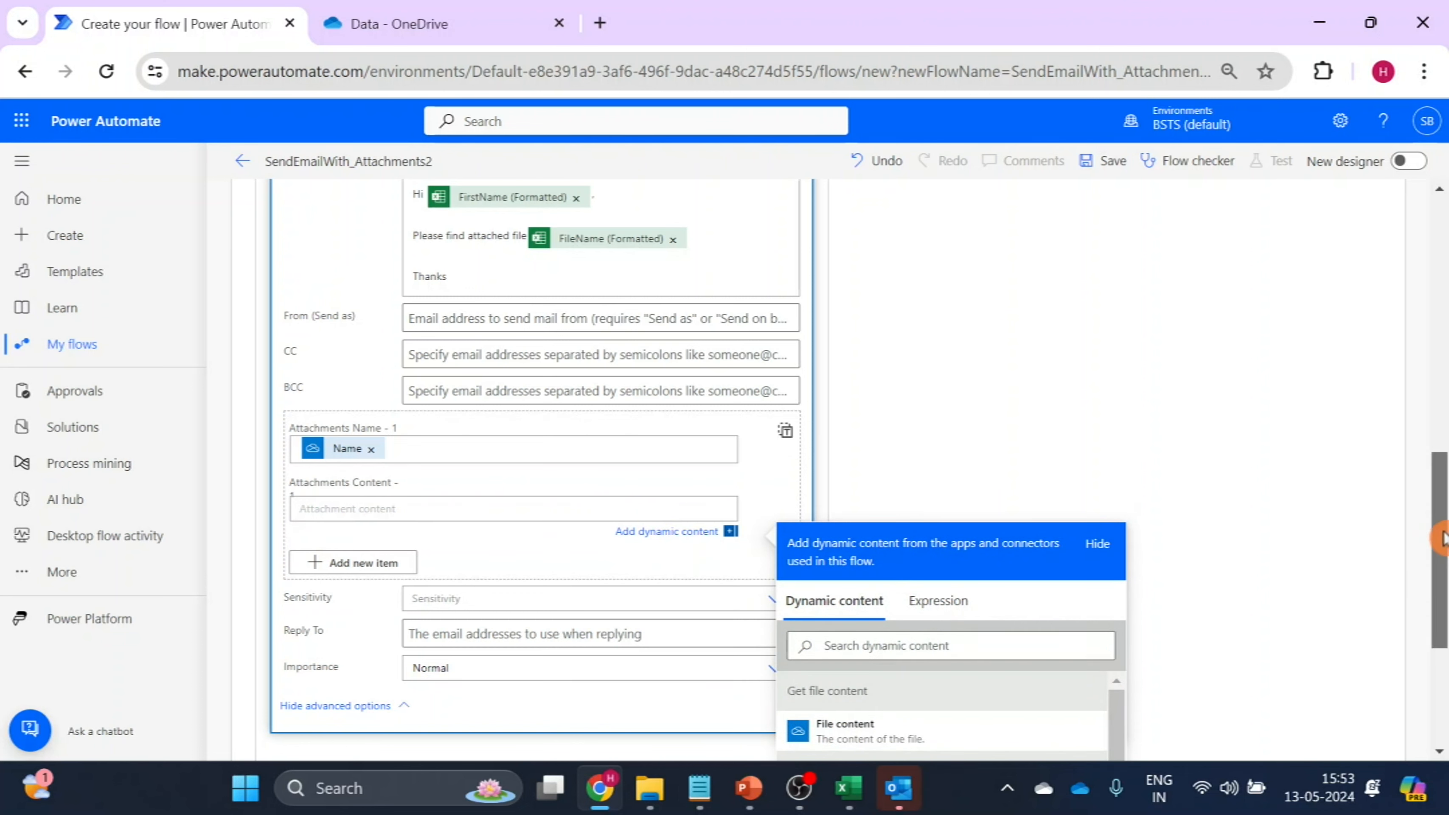
drag(1442, 537, 1441, 602)
click(852, 545)
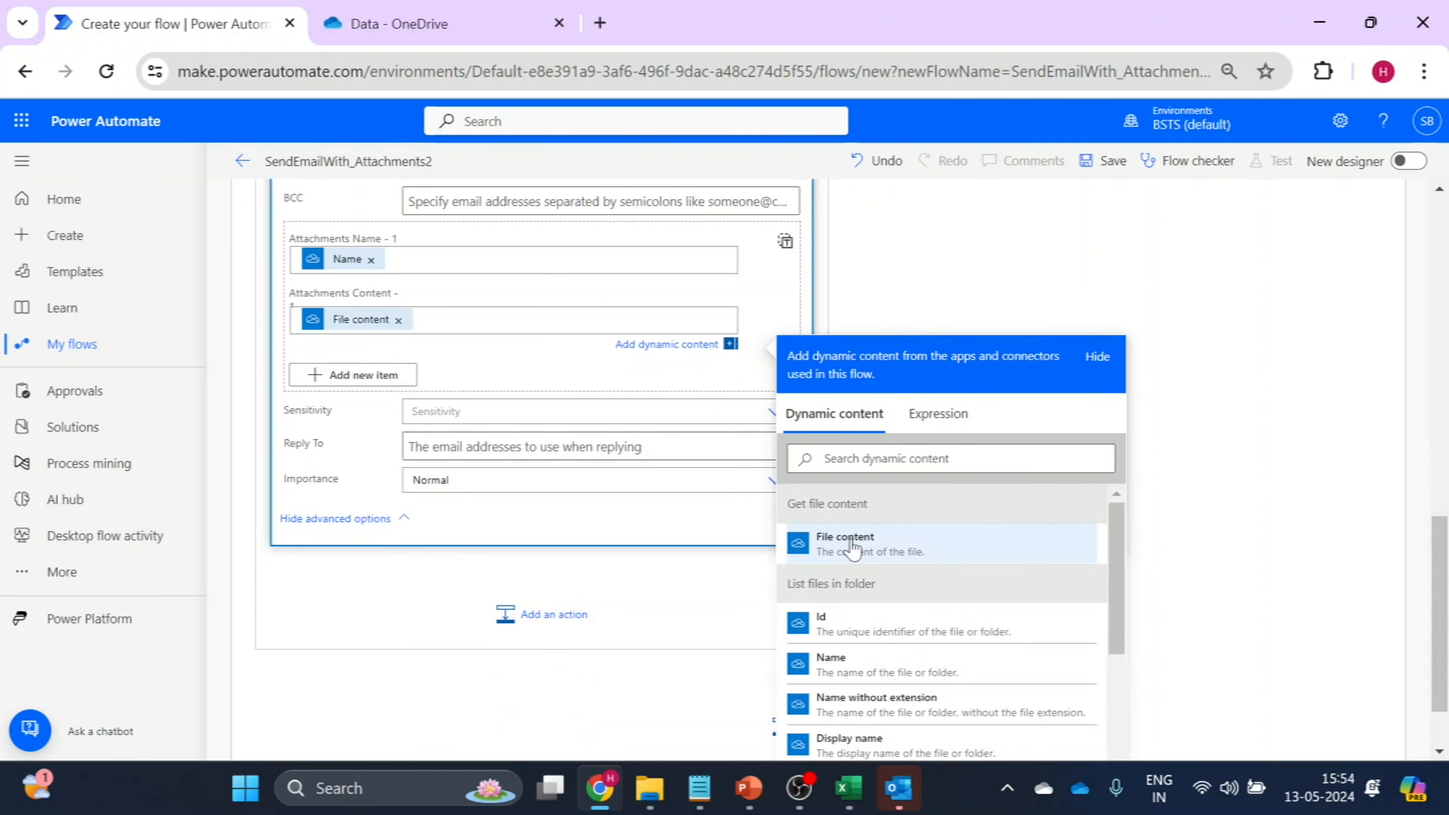
click(942, 238)
click(1109, 170)
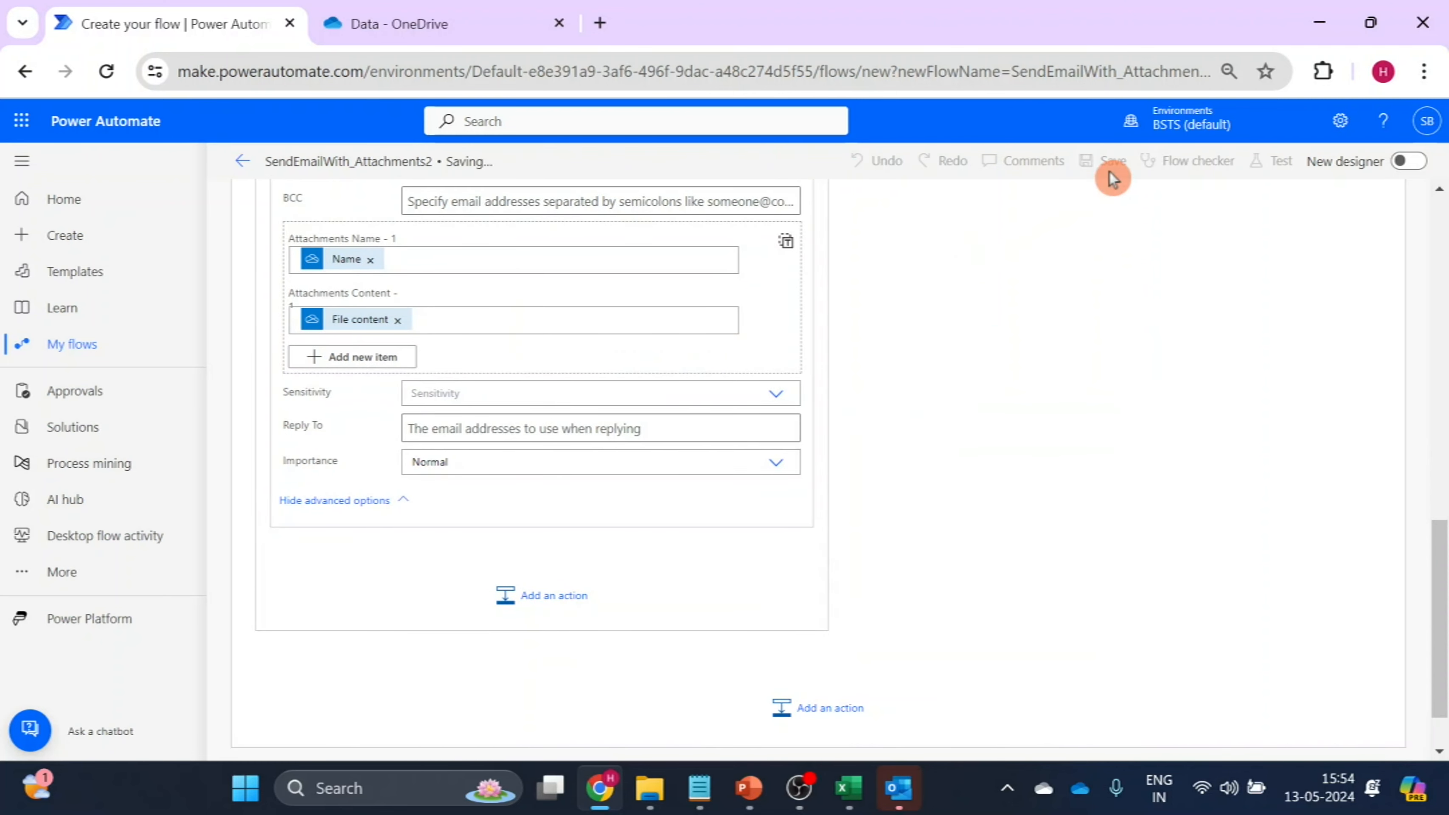
Close the desktop Excel copy of CustomerData and open CustomerData.xlsx online from the OneDrive Data folder.
drag(1439, 605, 1439, 344)
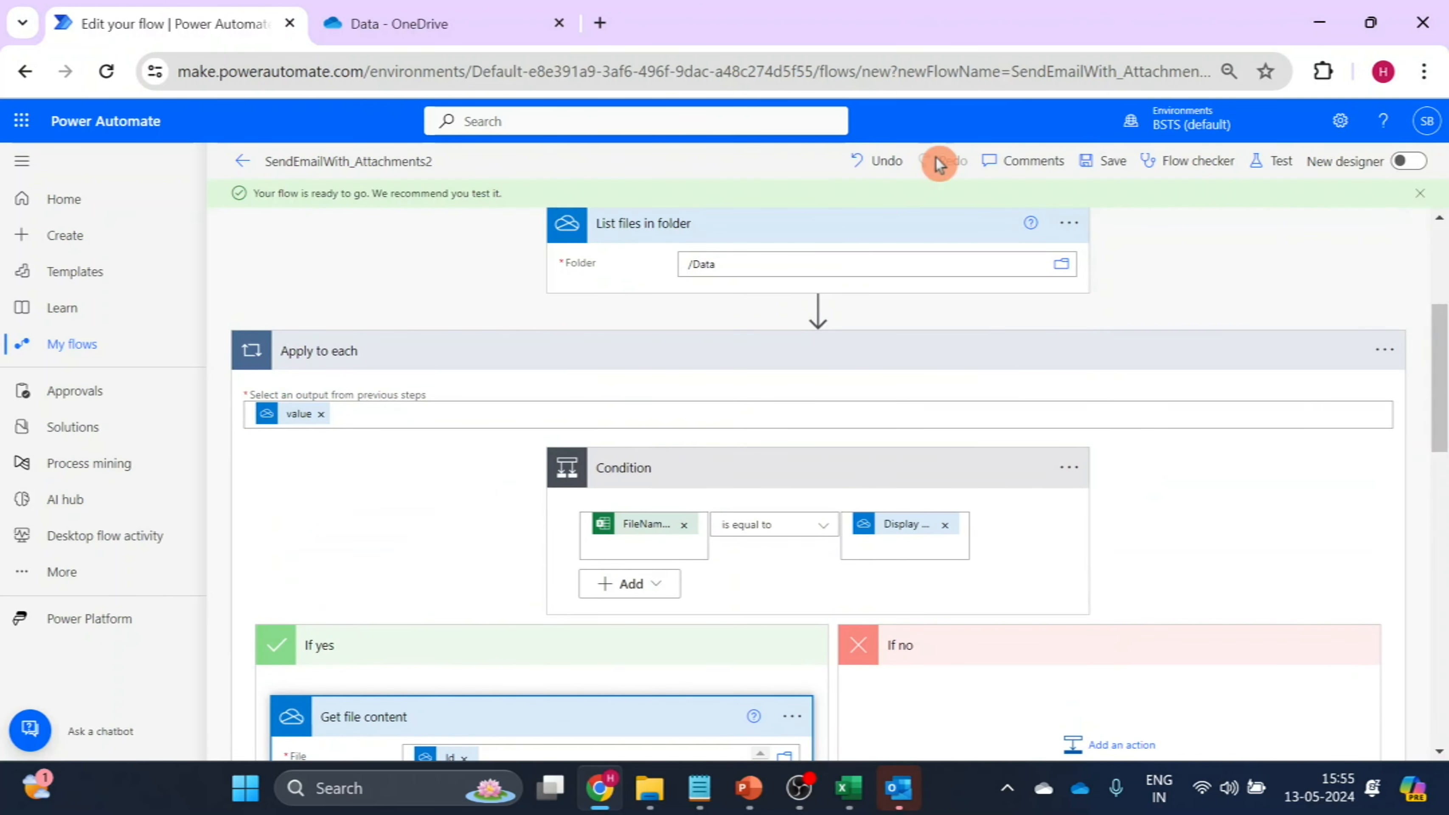
click(359, 11)
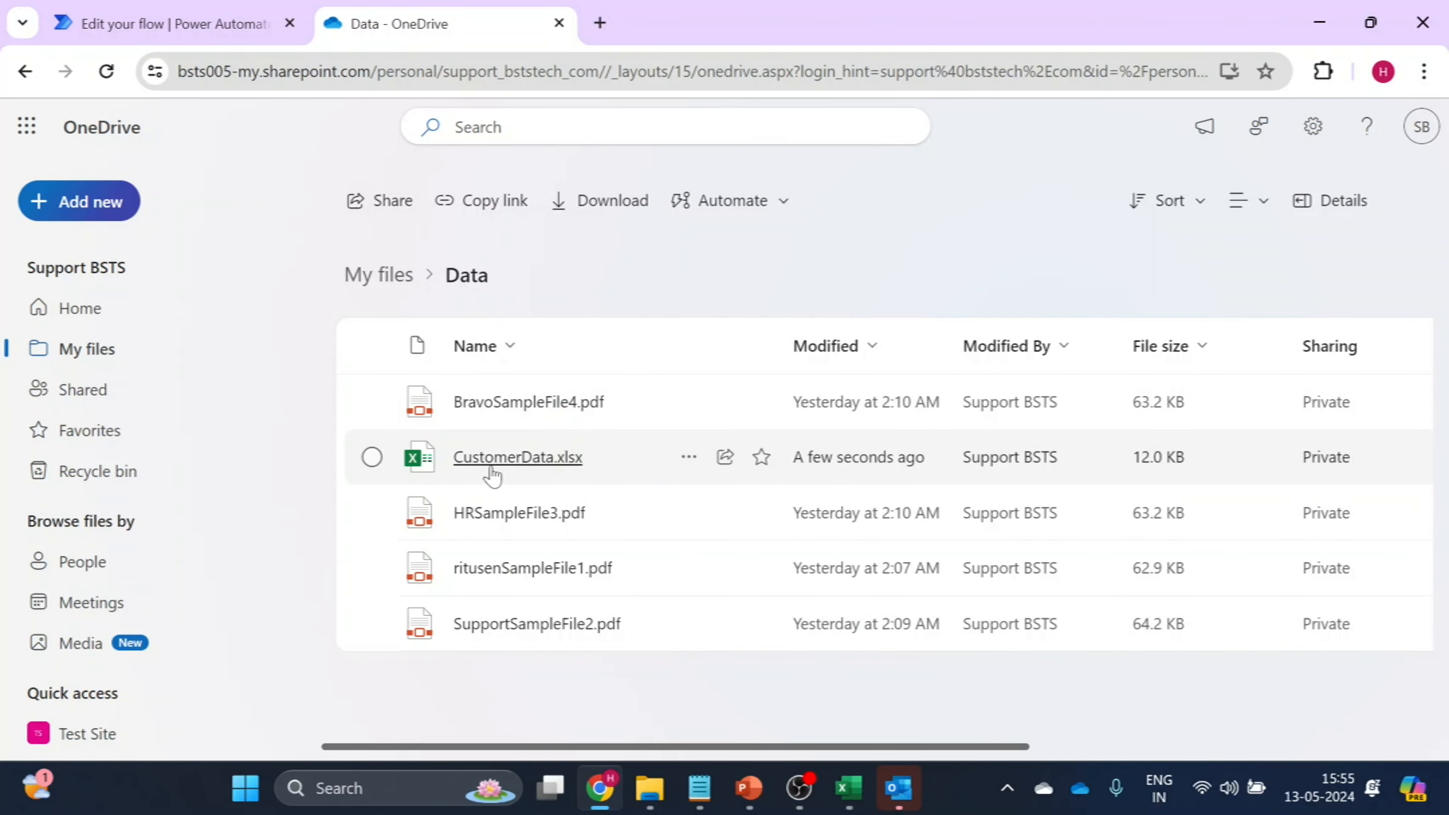
mouse_move(848, 786)
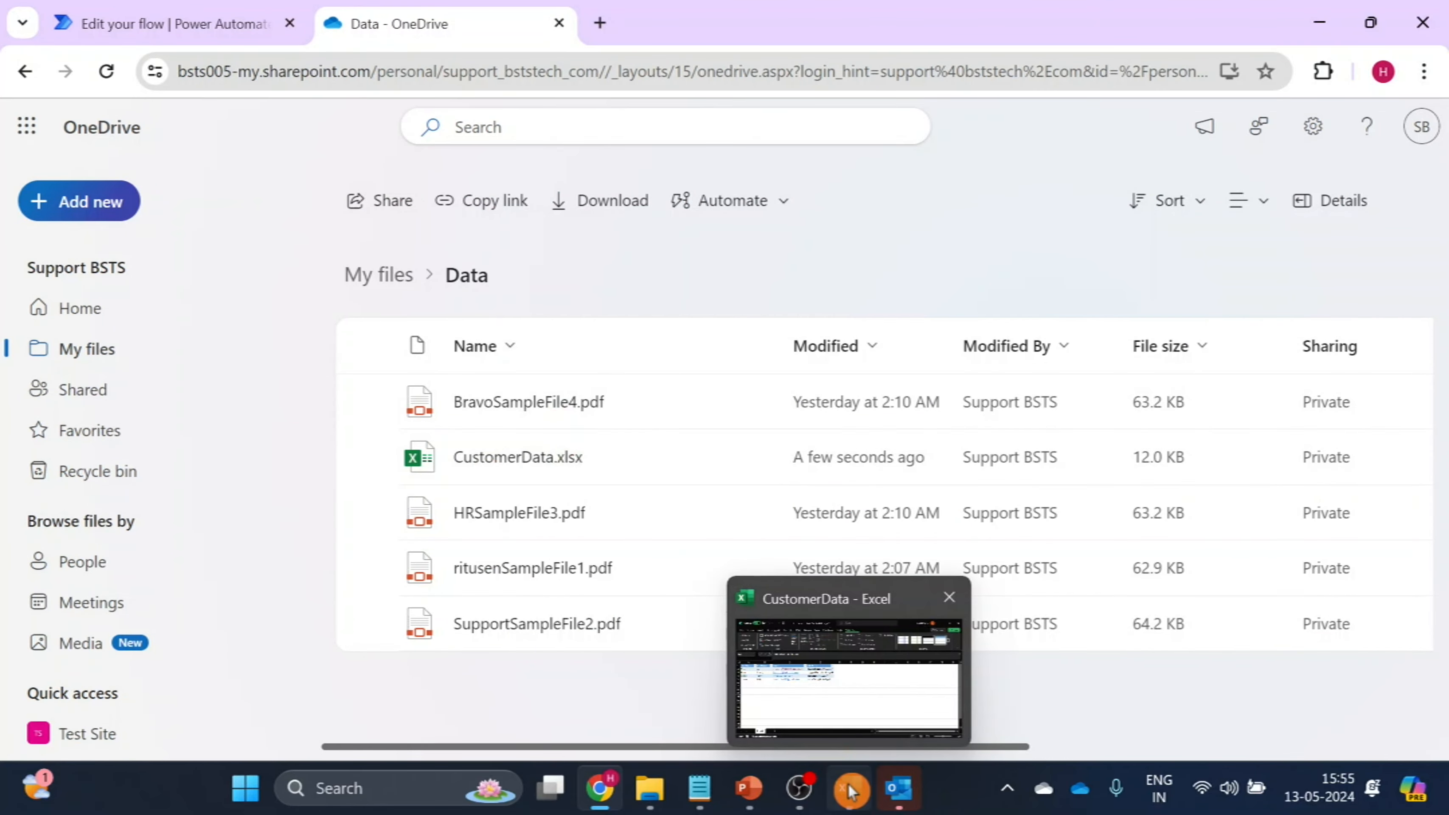
click(855, 758)
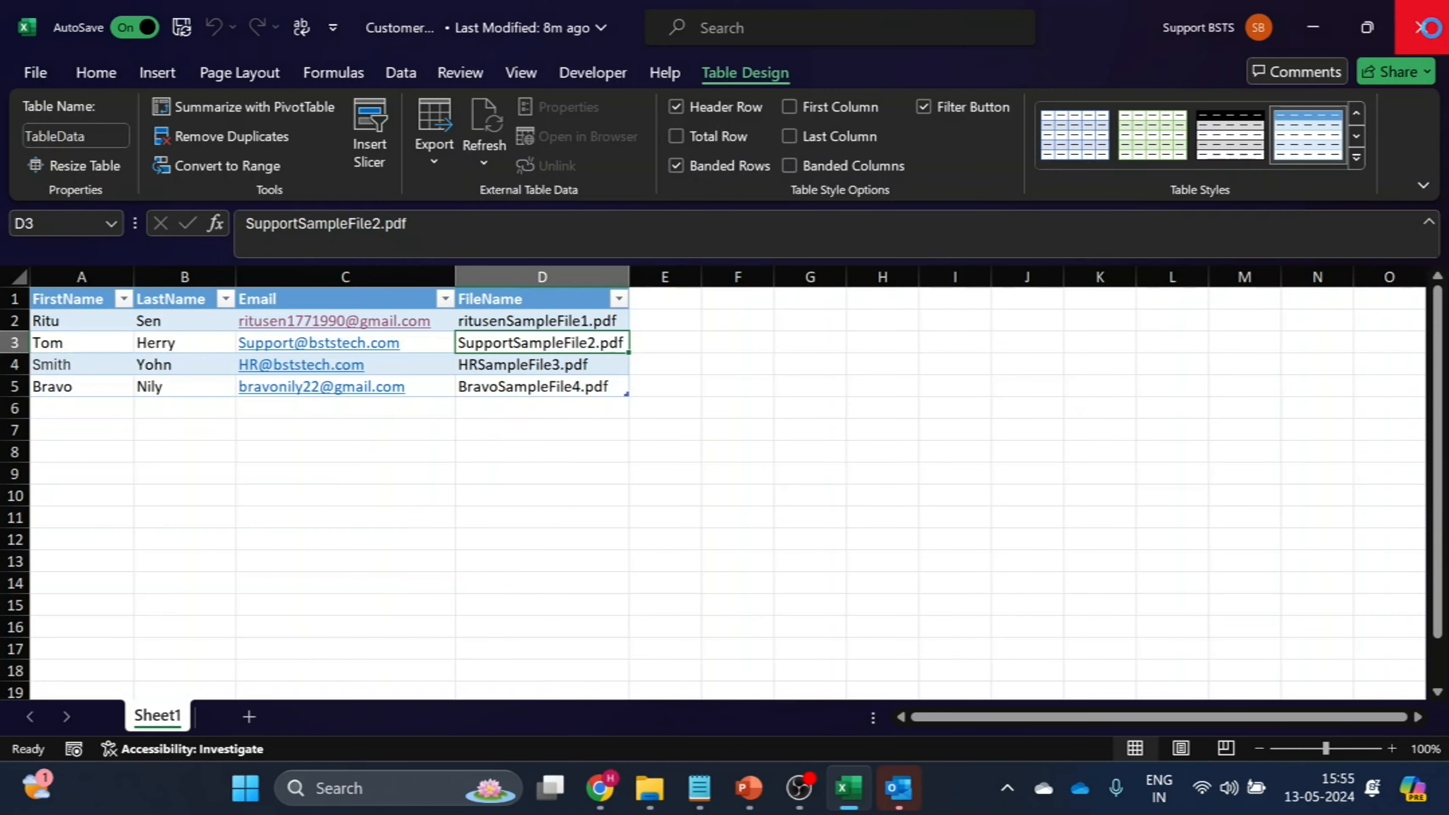
click(1428, 28)
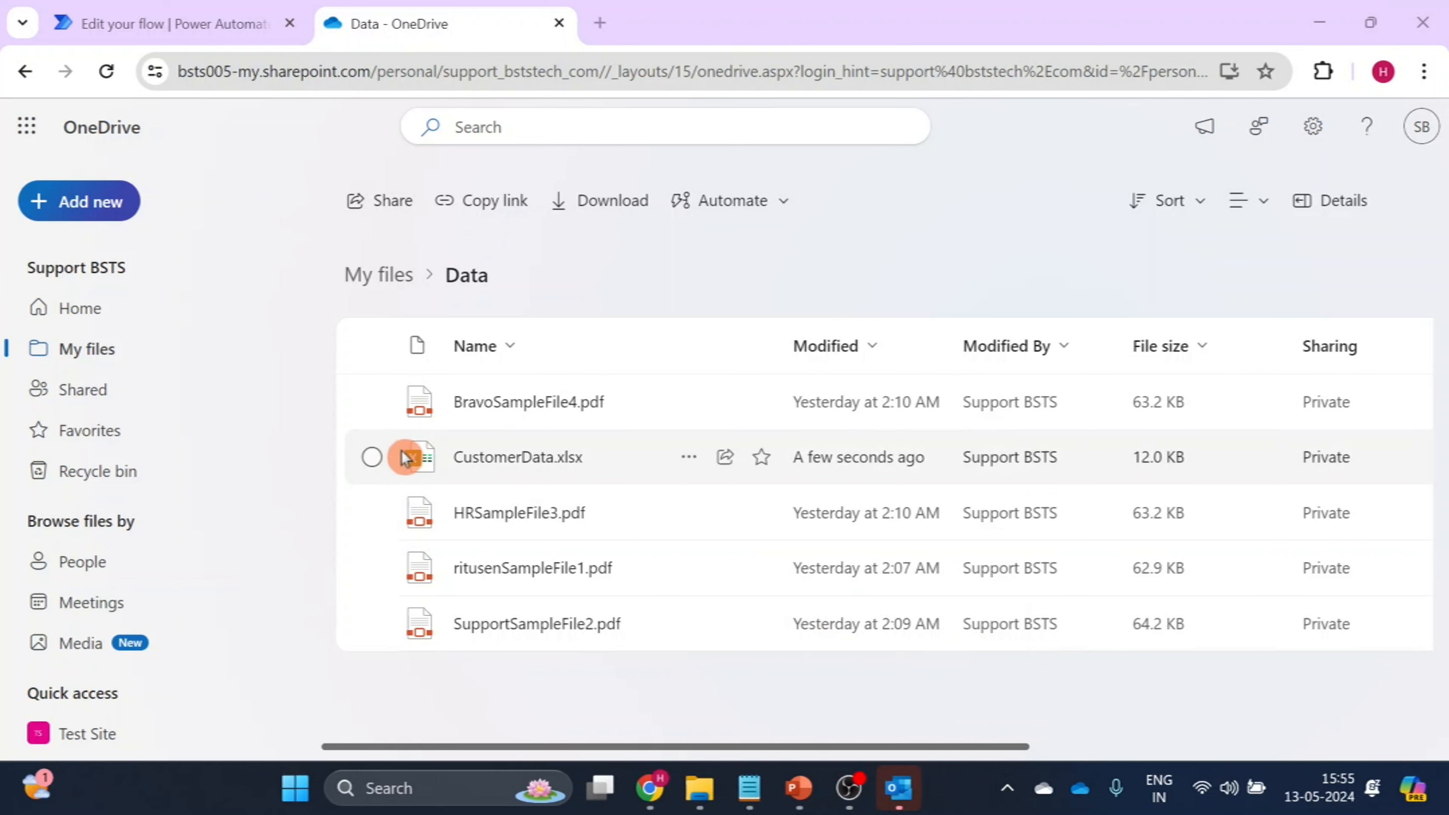
click(515, 459)
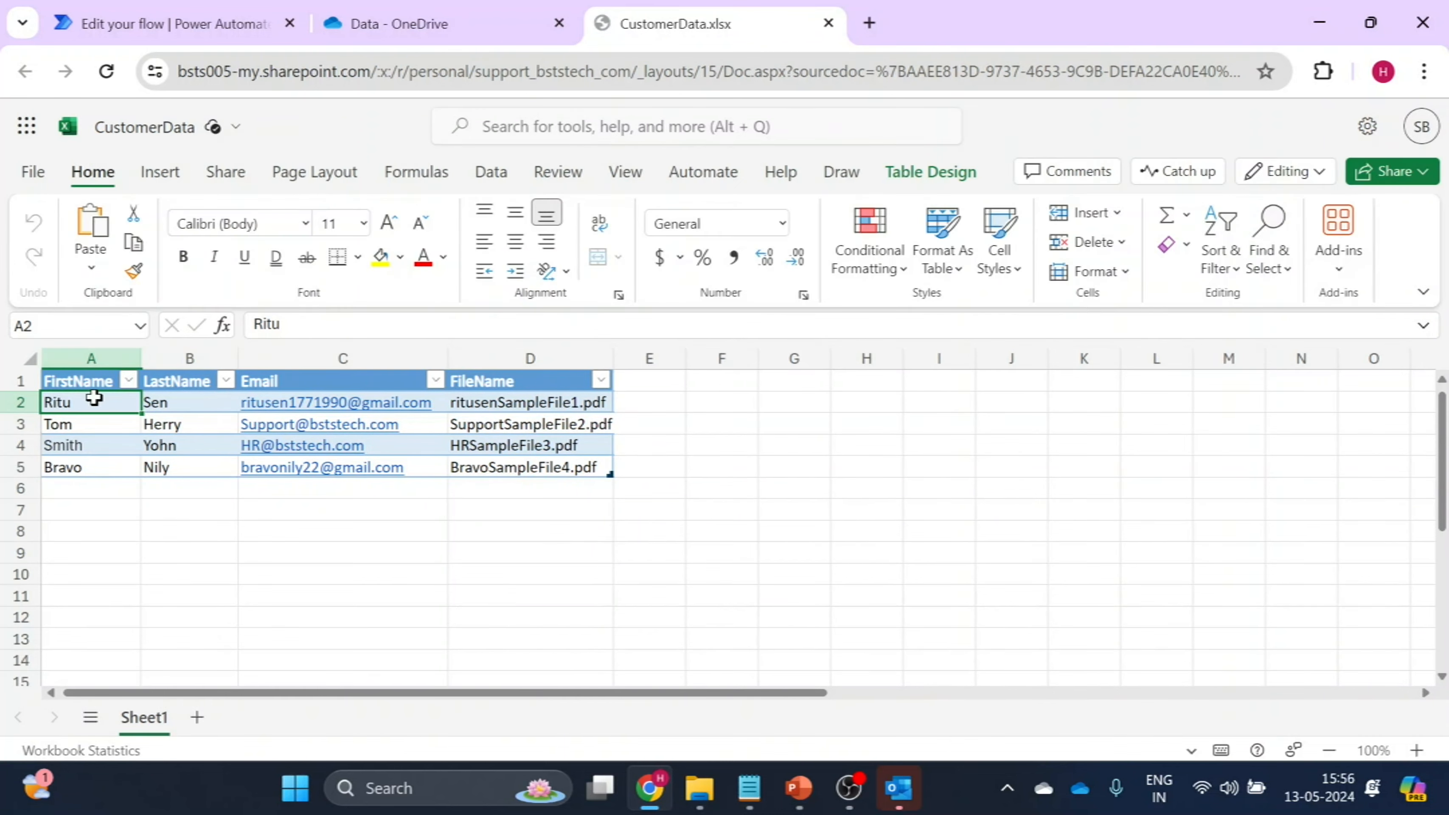
Select all four customer rows of the table, cells A2:D5.
key(shift+Right)
key(shift+Right)
key(shift+Right)
key(shift+Right)
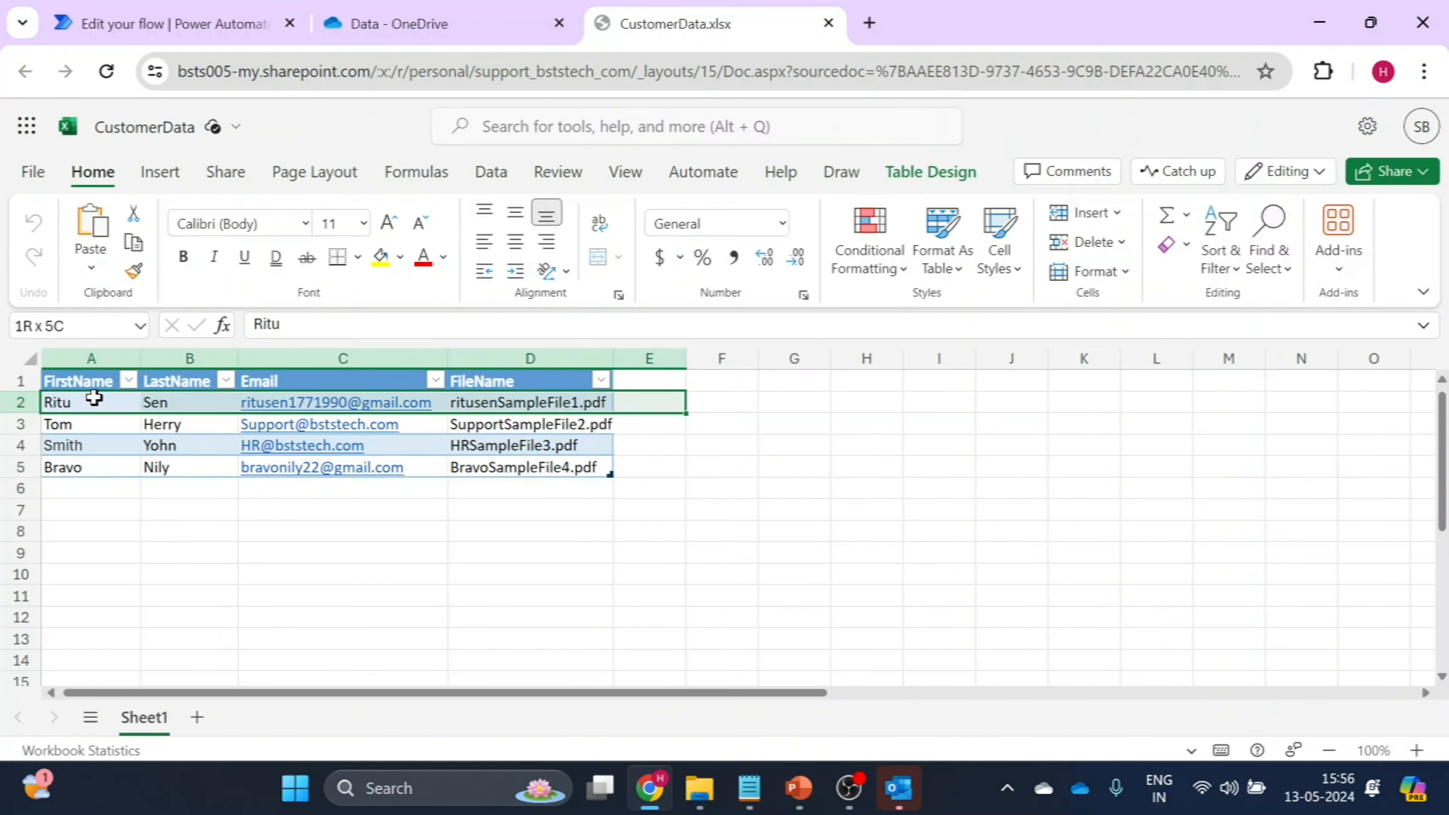
key(shift+Left)
key(shift+Down)
key(shift+Down)
key(shift+Down)
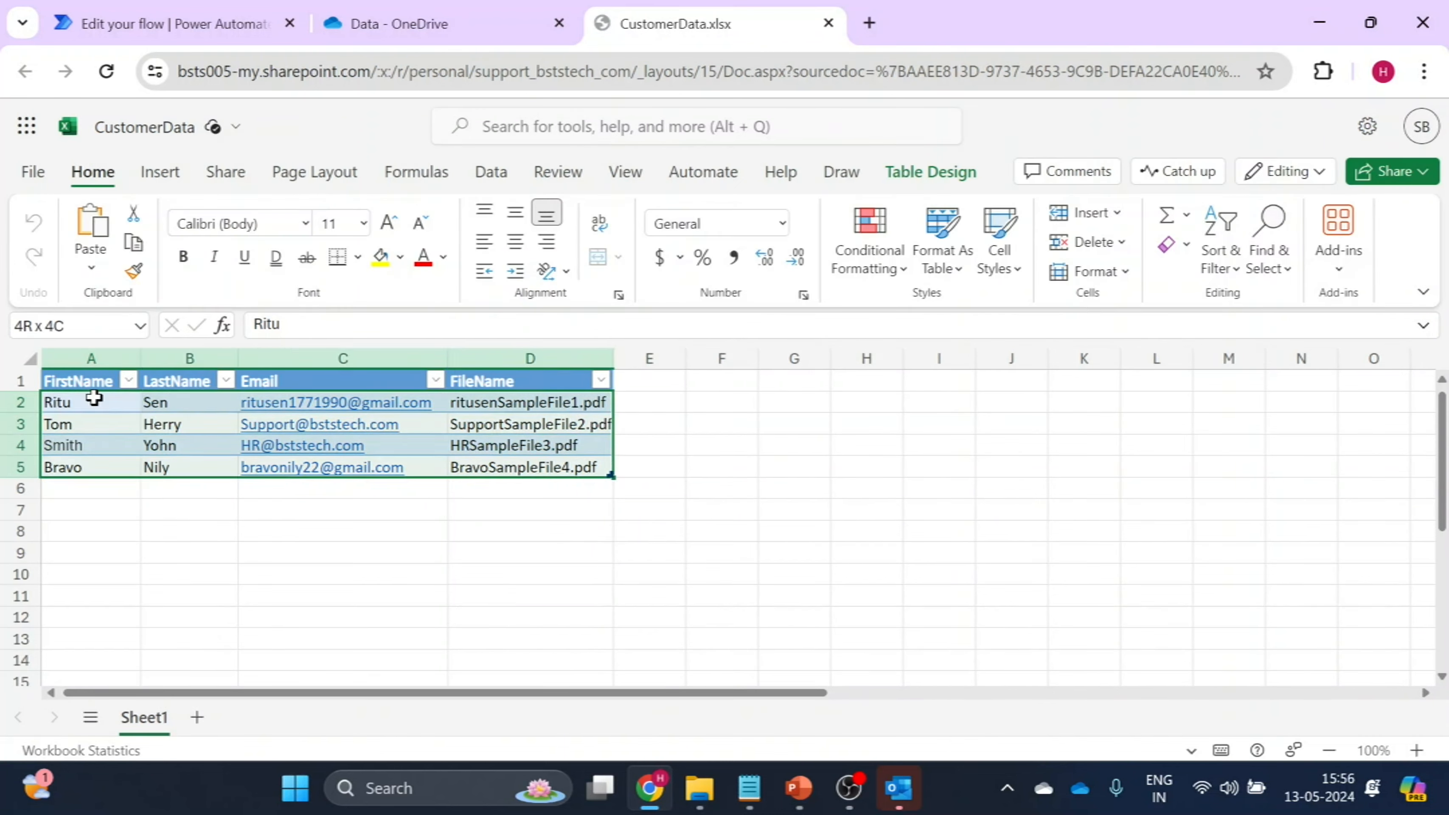
Locate the Flow automation command and the workbook's Get Add-ins option.
click(495, 172)
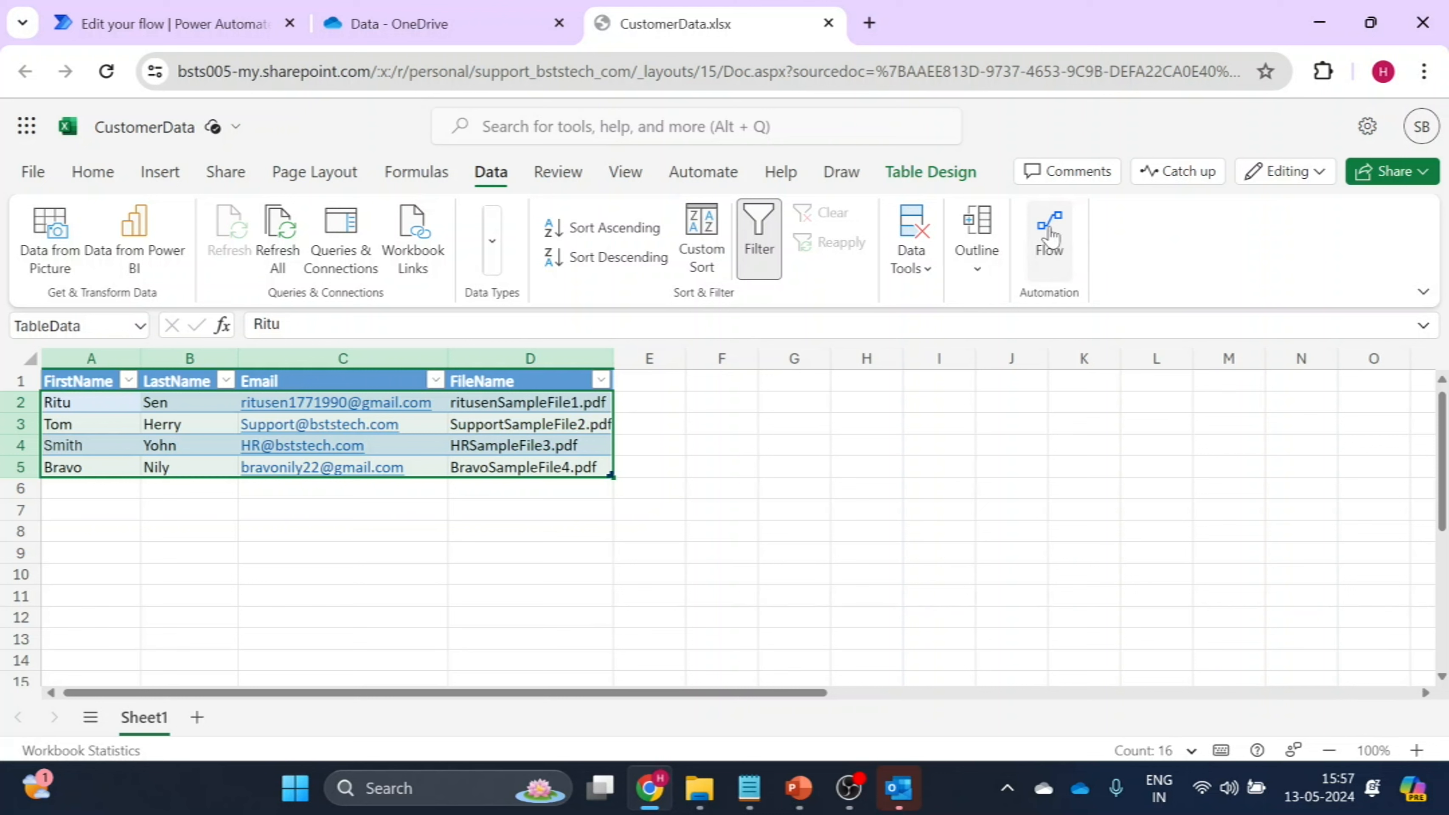
click(1189, 264)
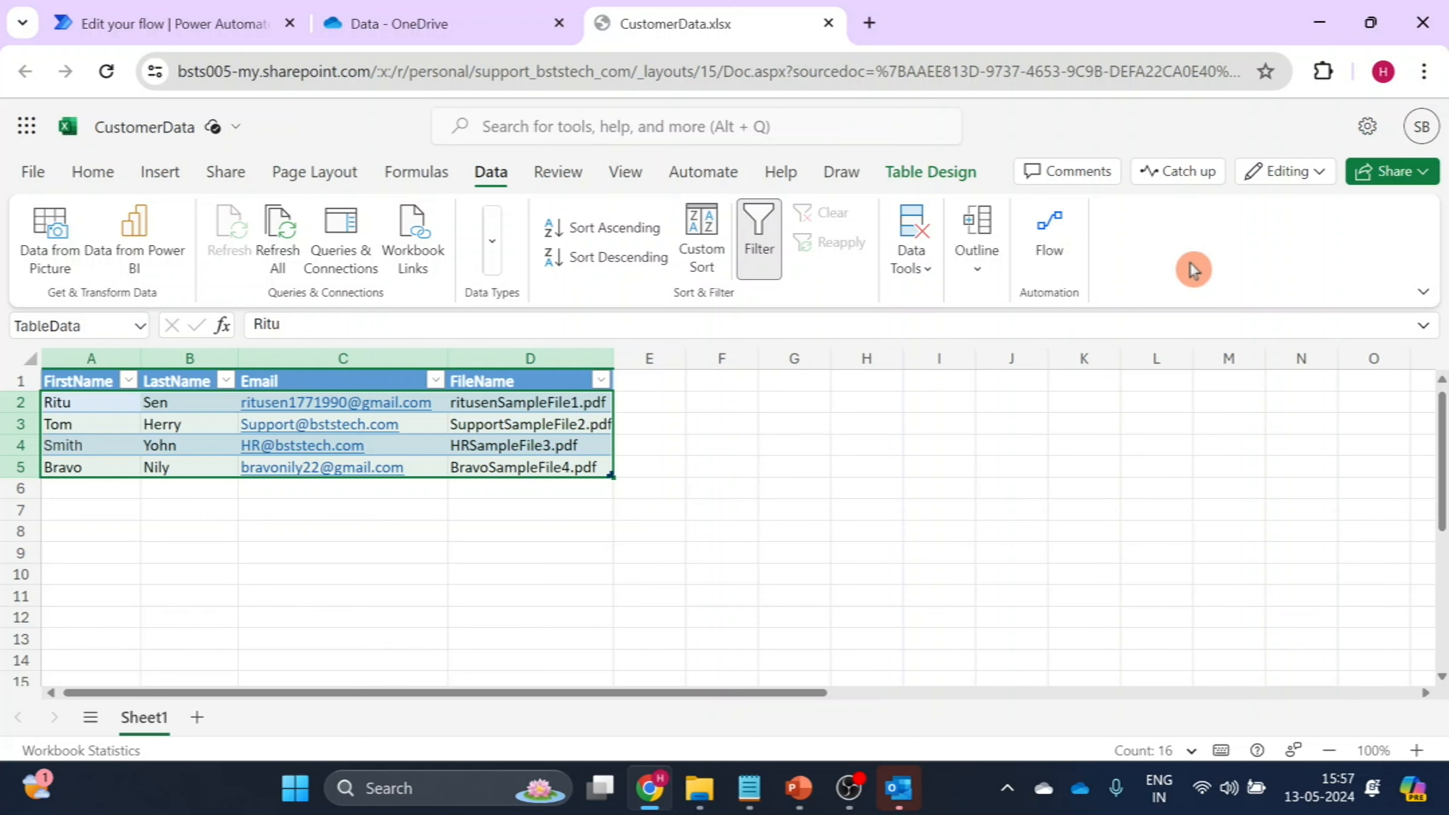
click(43, 169)
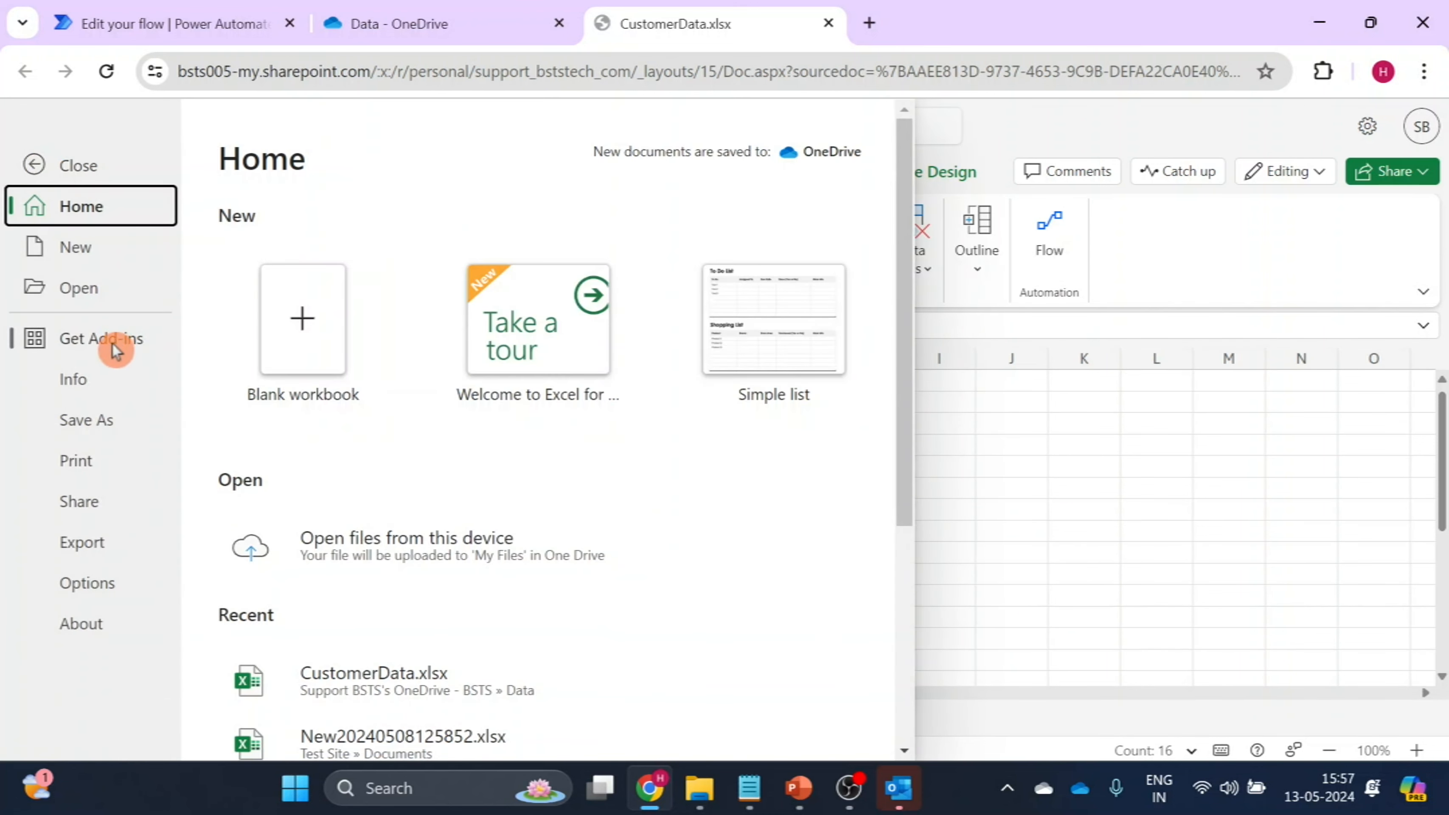
click(79, 344)
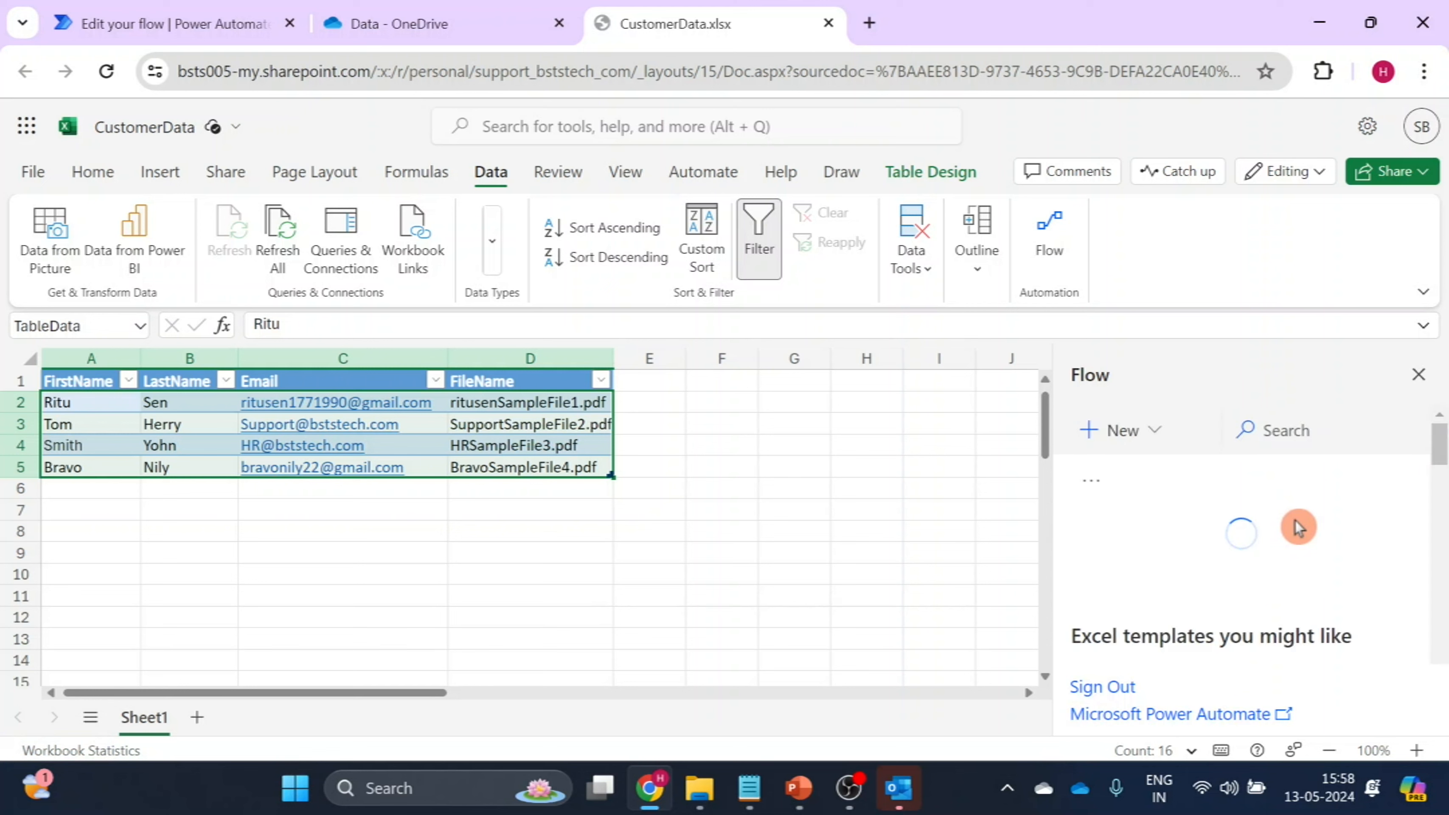
Run the flow SendEmailWith_Attachments2 on the selected customer rows from within the workbook and dismiss the run dialog.
drag(1437, 457, 1444, 460)
click(1202, 611)
click(1248, 641)
click(1120, 649)
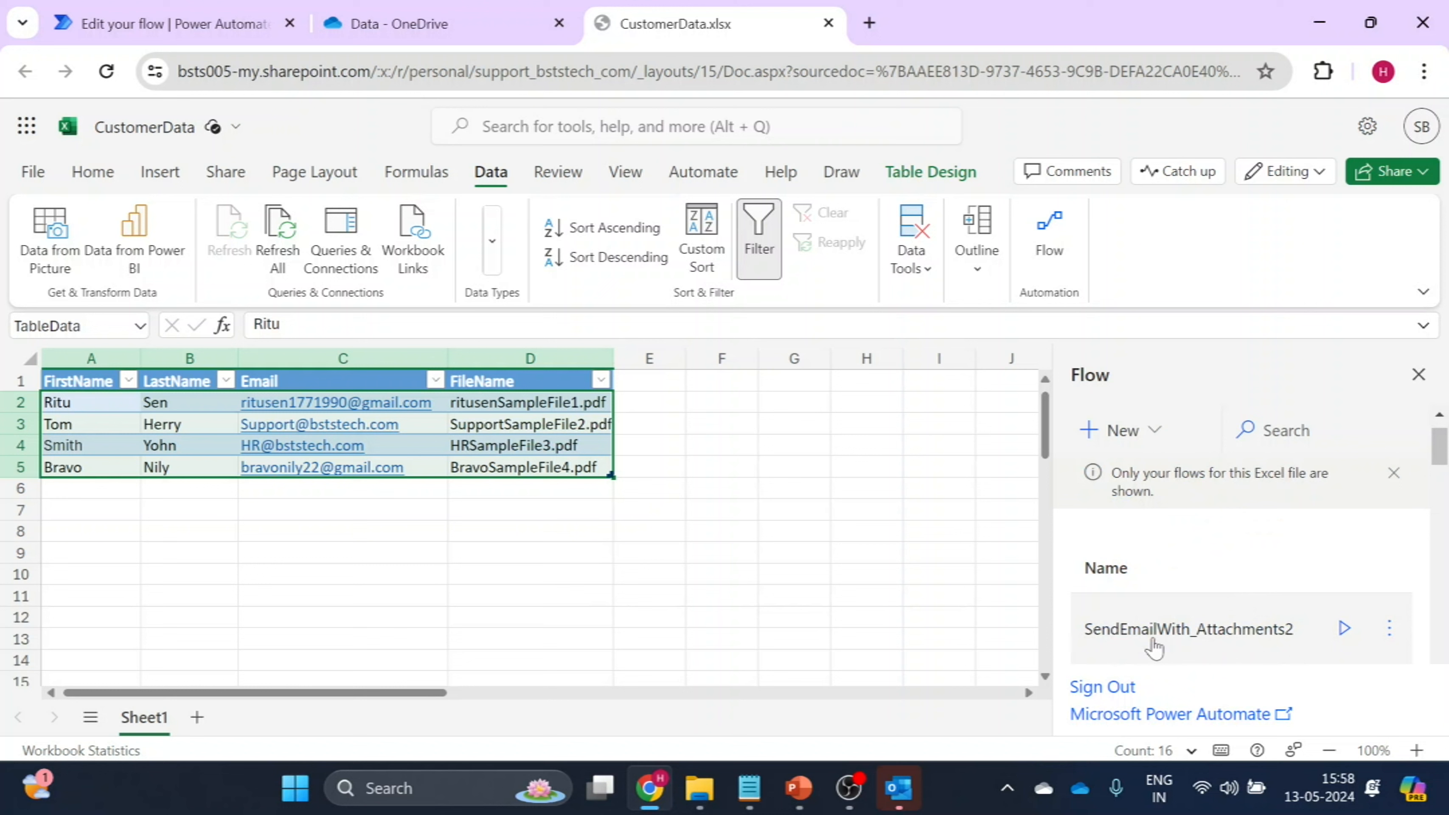
click(1344, 628)
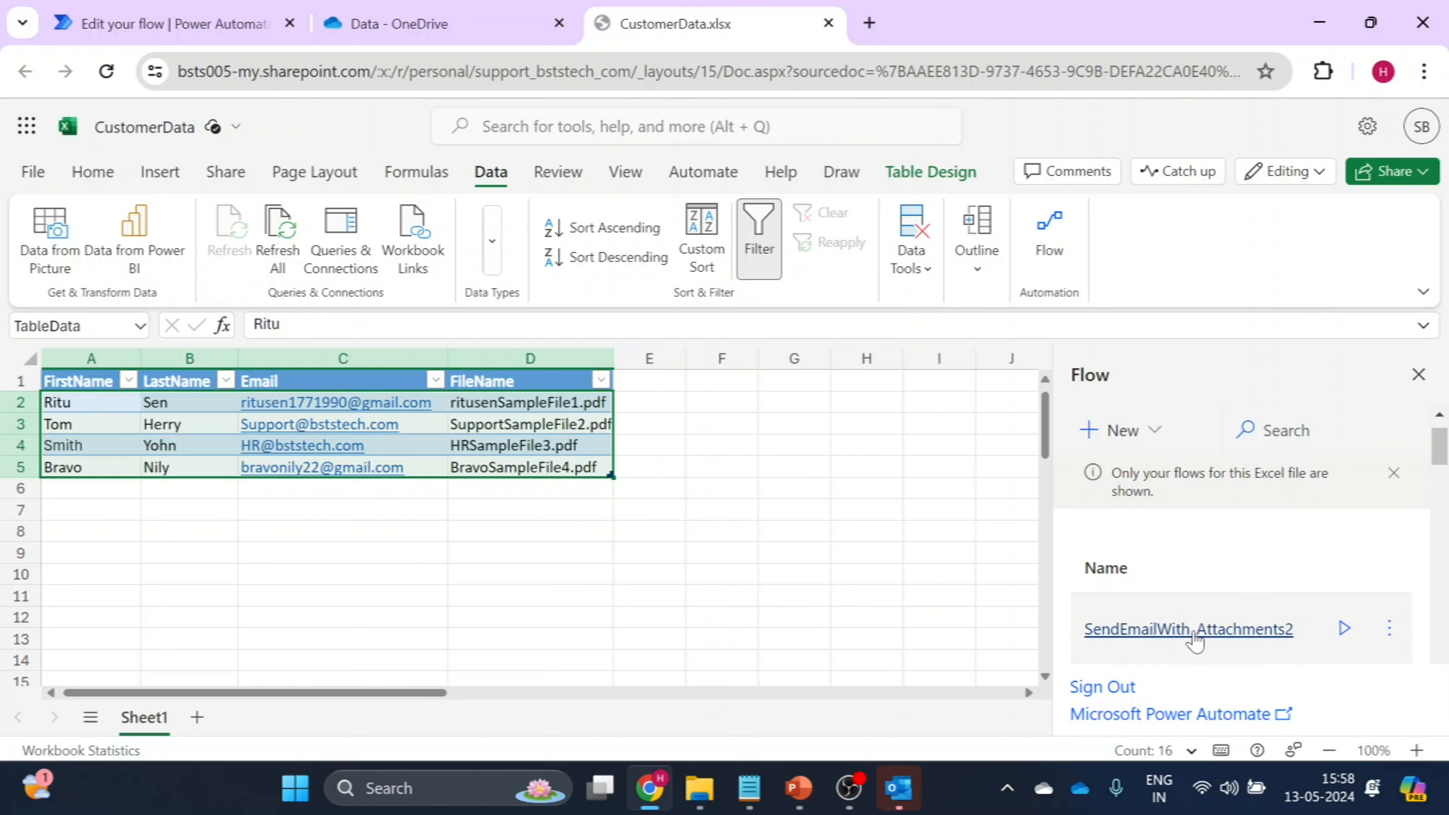
click(1344, 628)
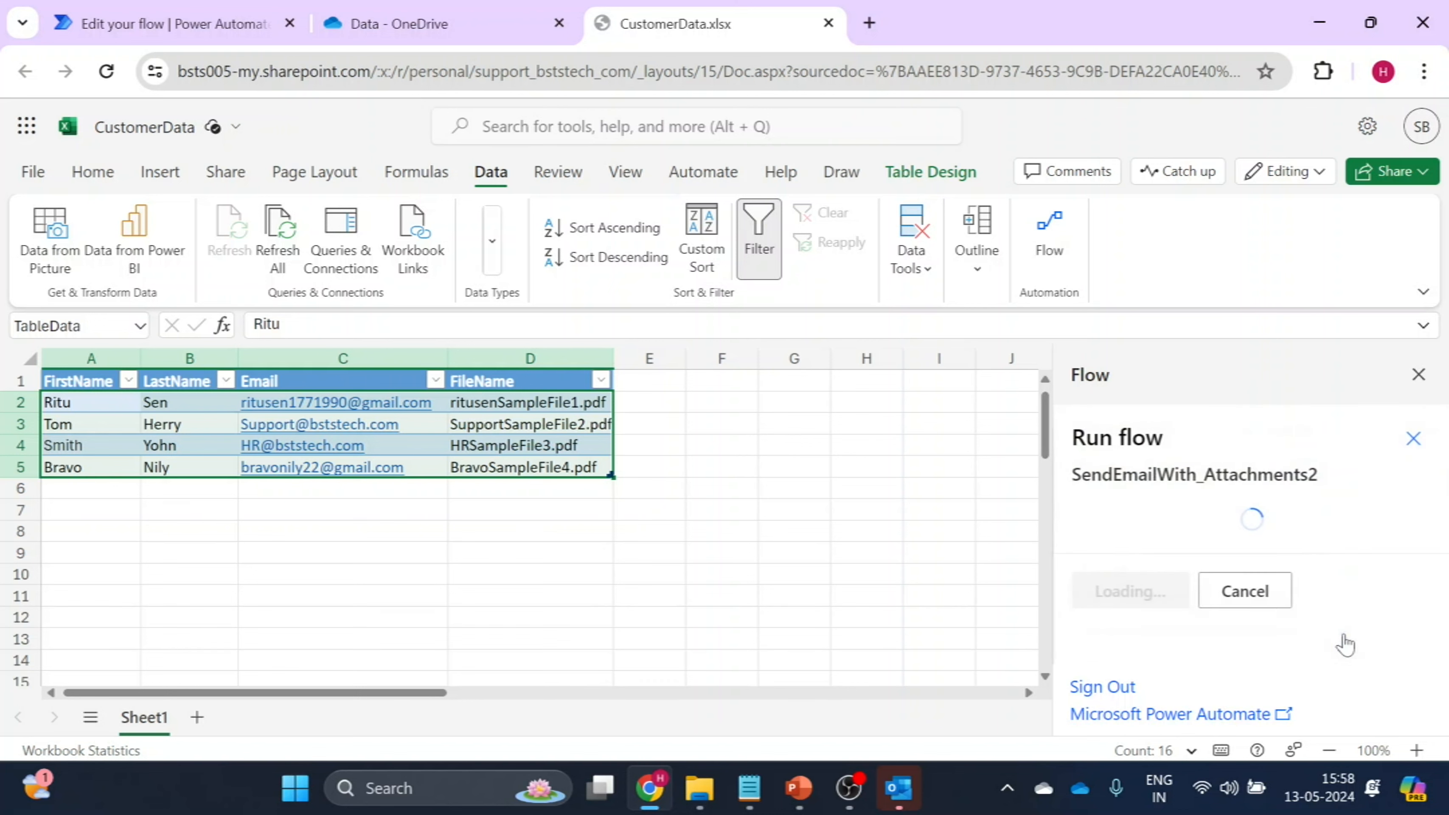
click(1127, 655)
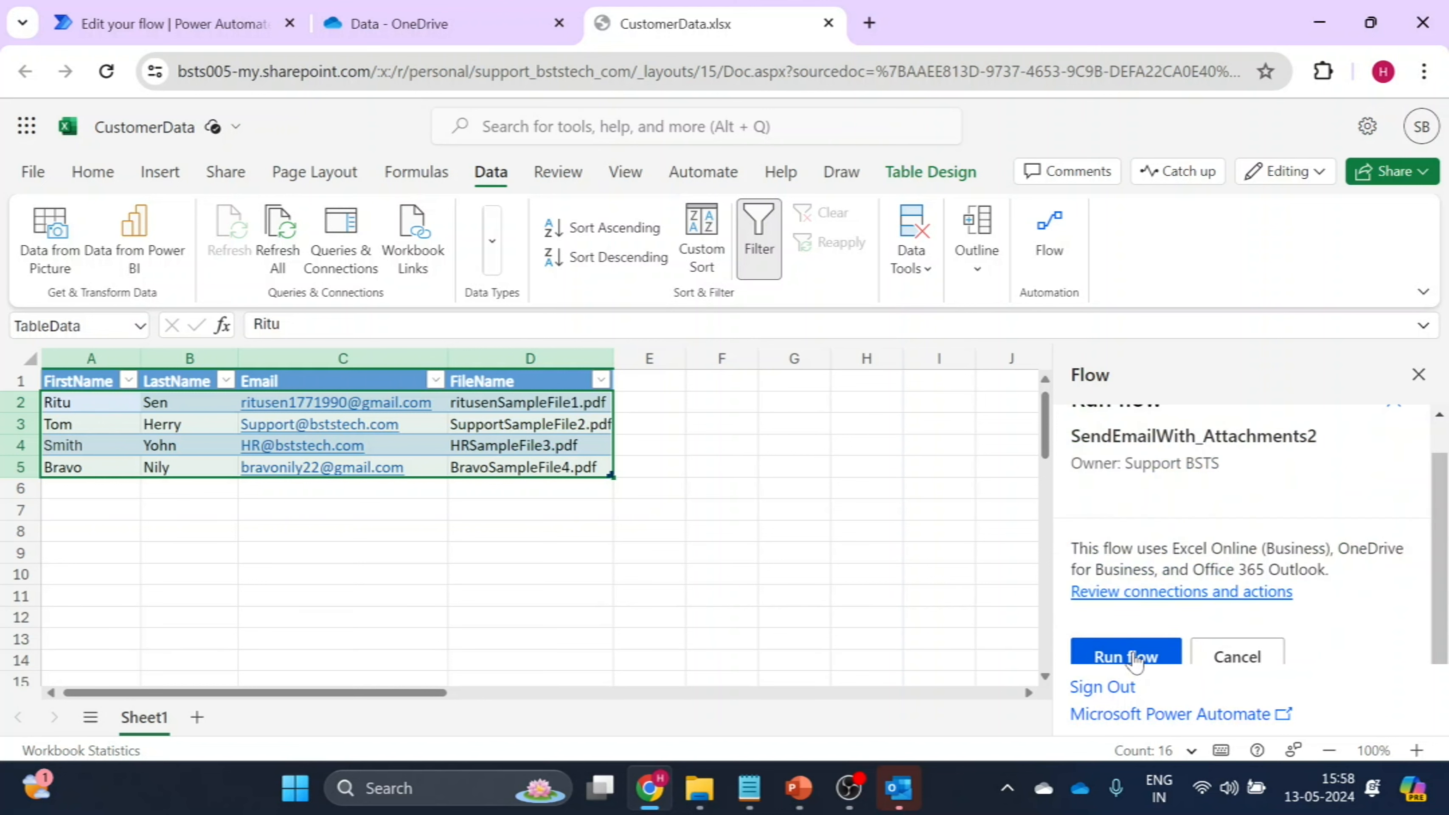
click(1131, 657)
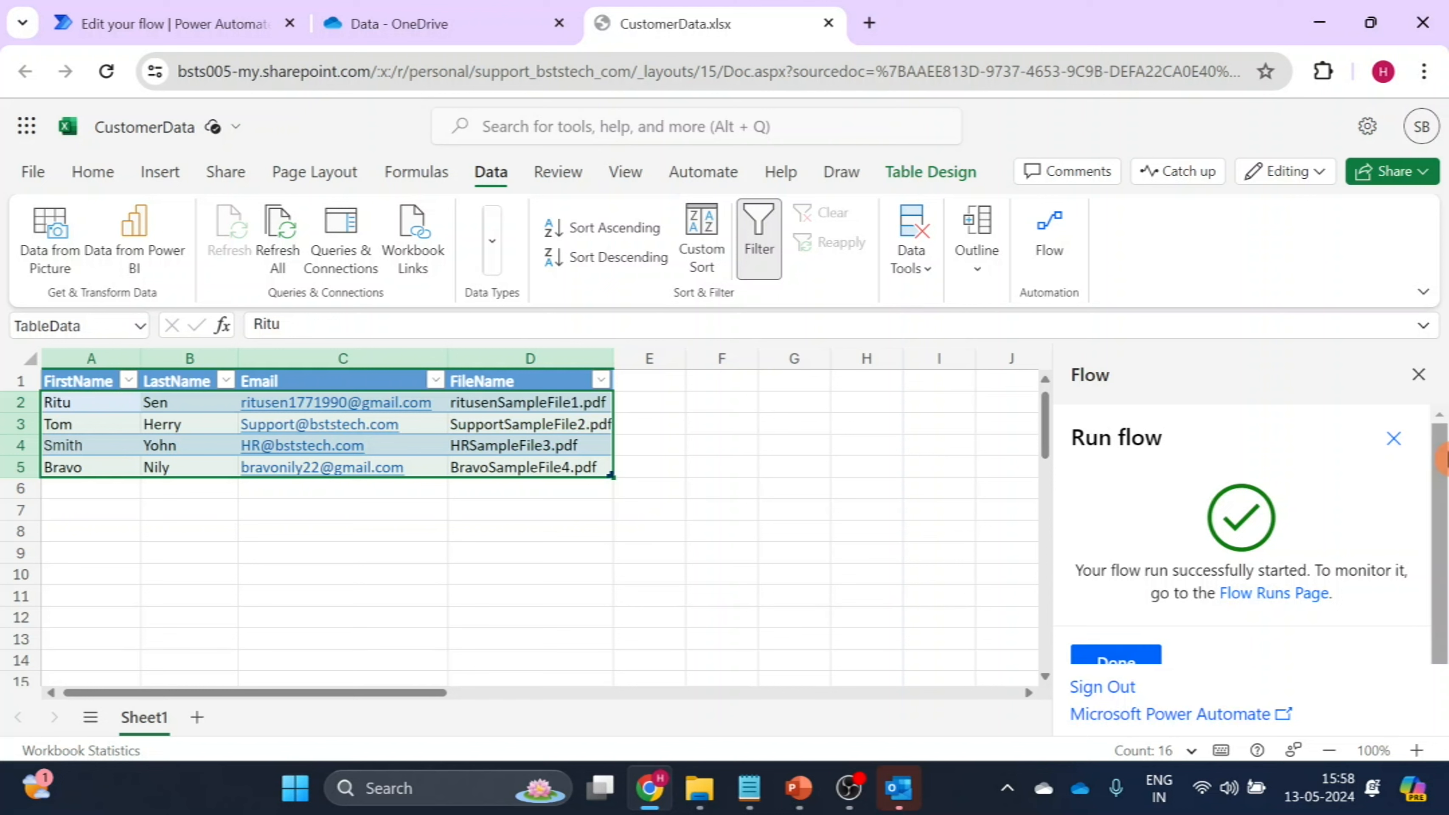
click(1110, 653)
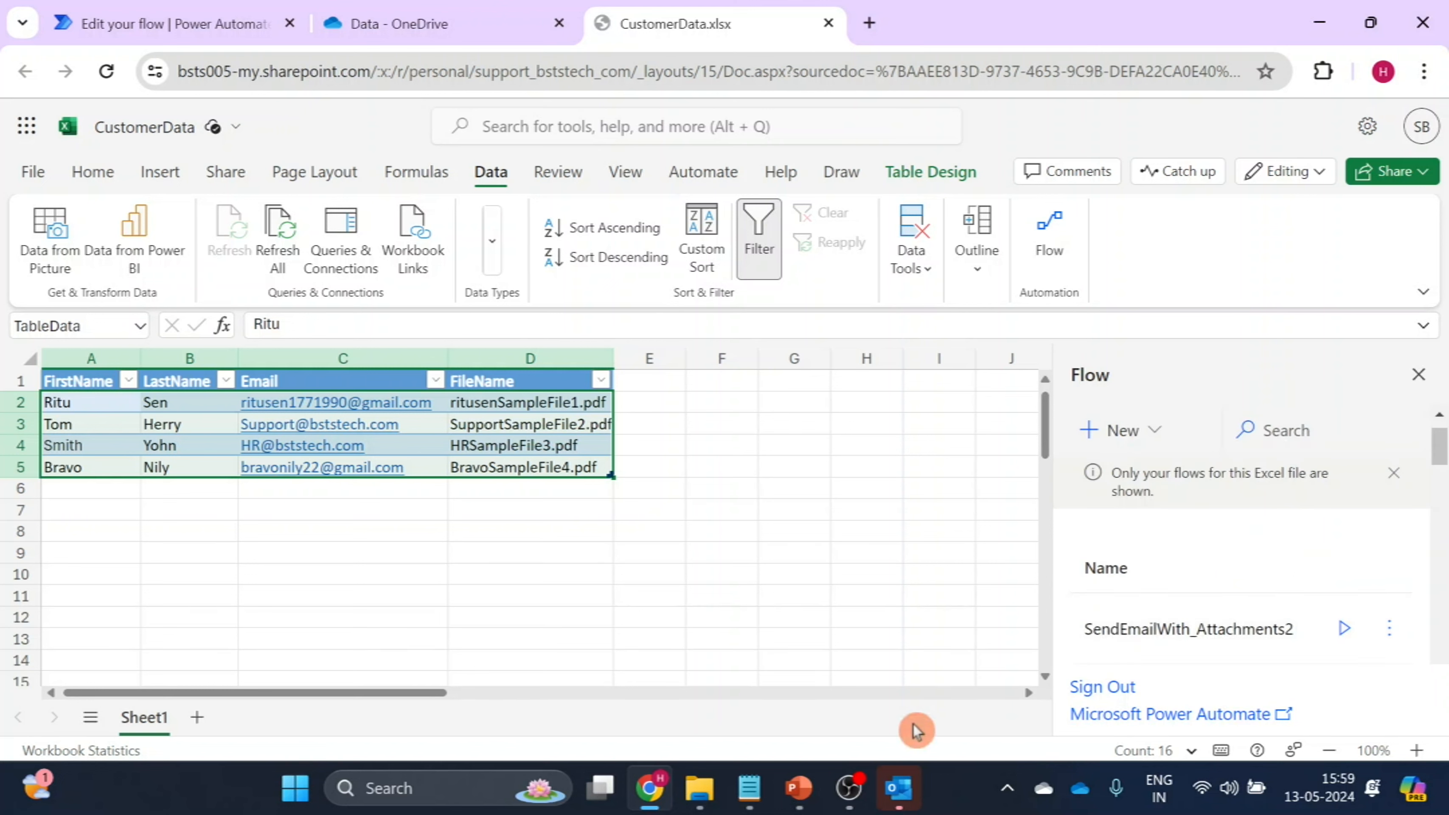
Switch to Power Automate and review the 28-day run history of the SendEmailWith_Attachments2 flow.
click(152, 10)
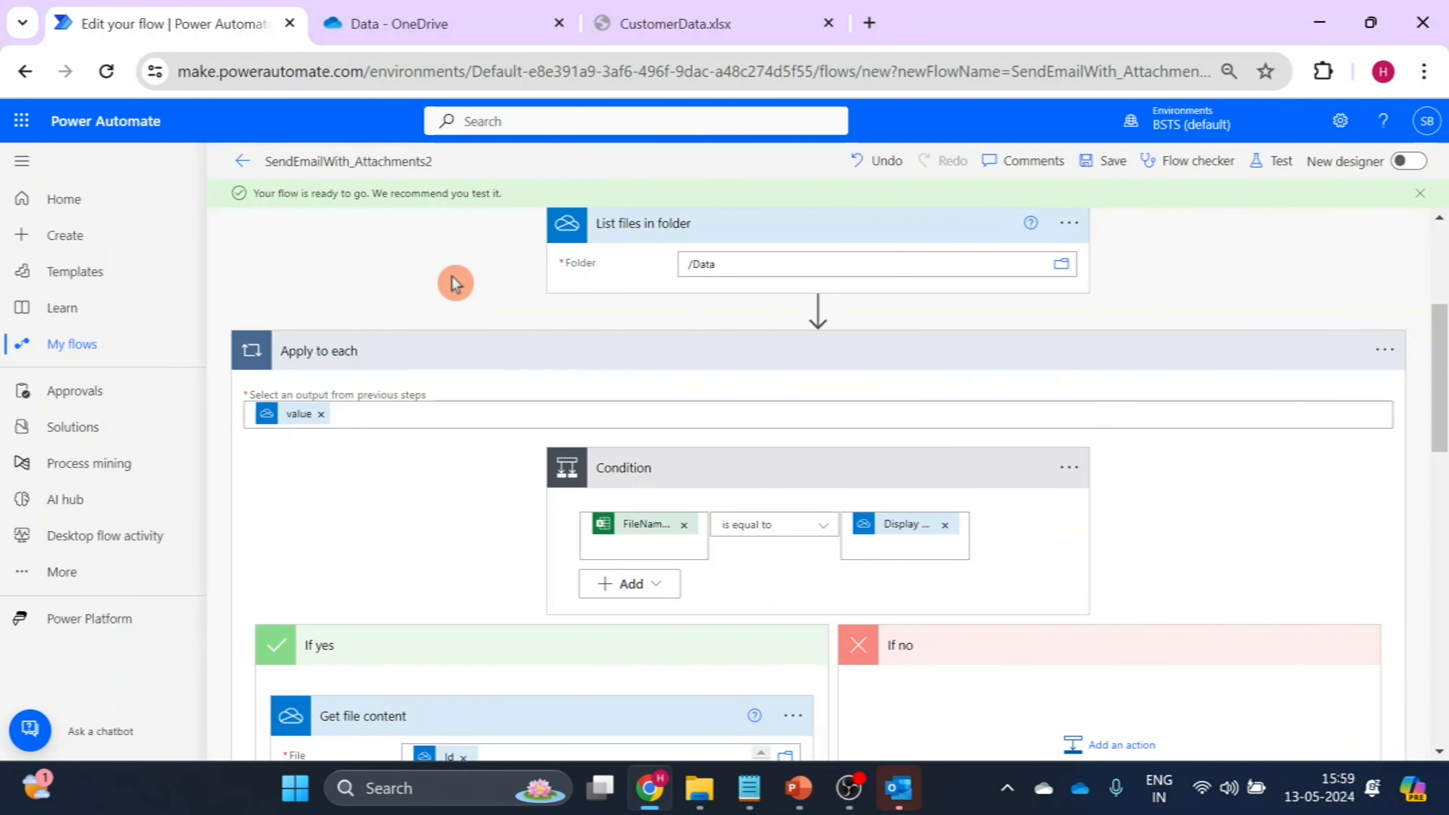
click(79, 343)
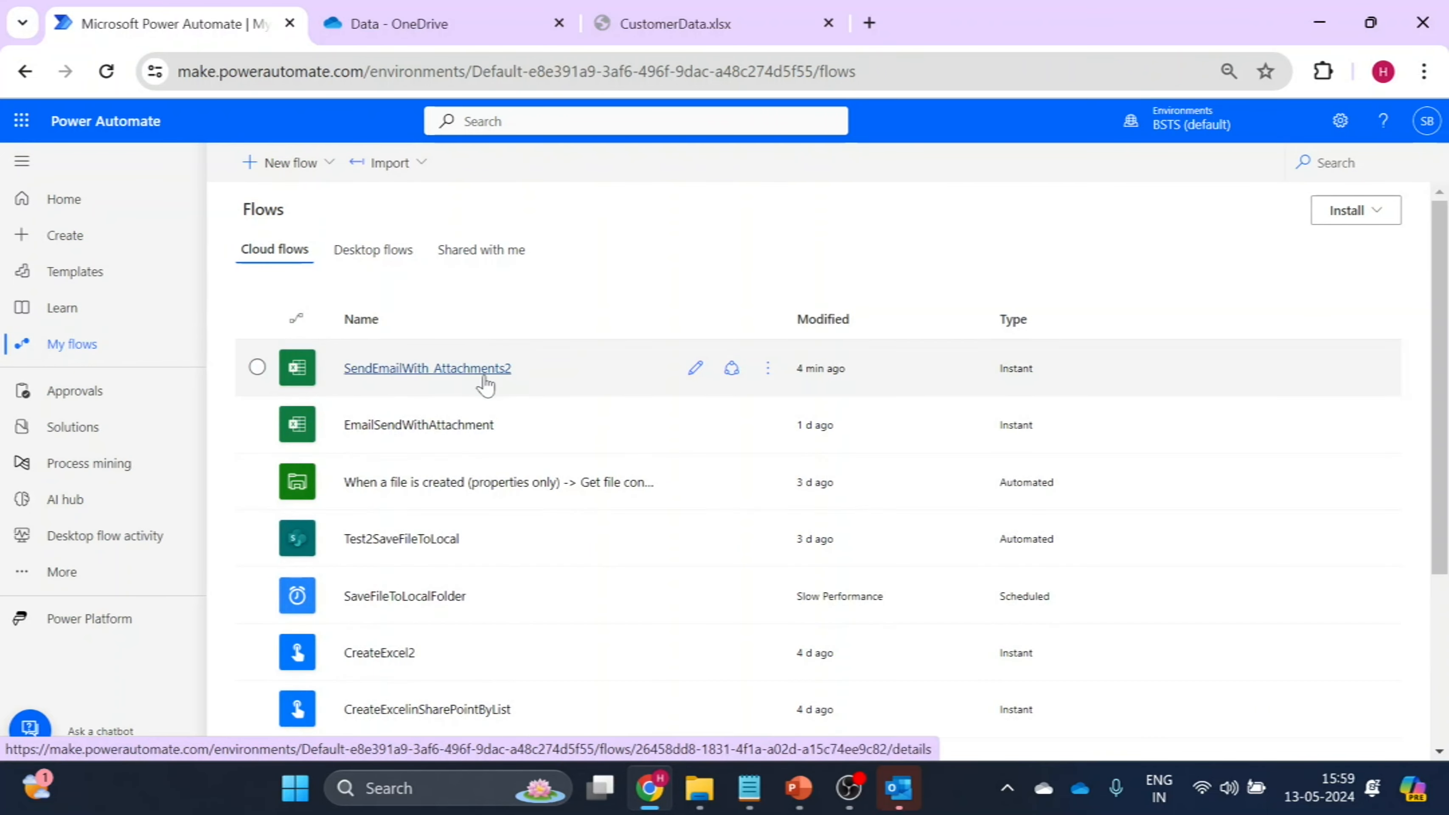
click(435, 370)
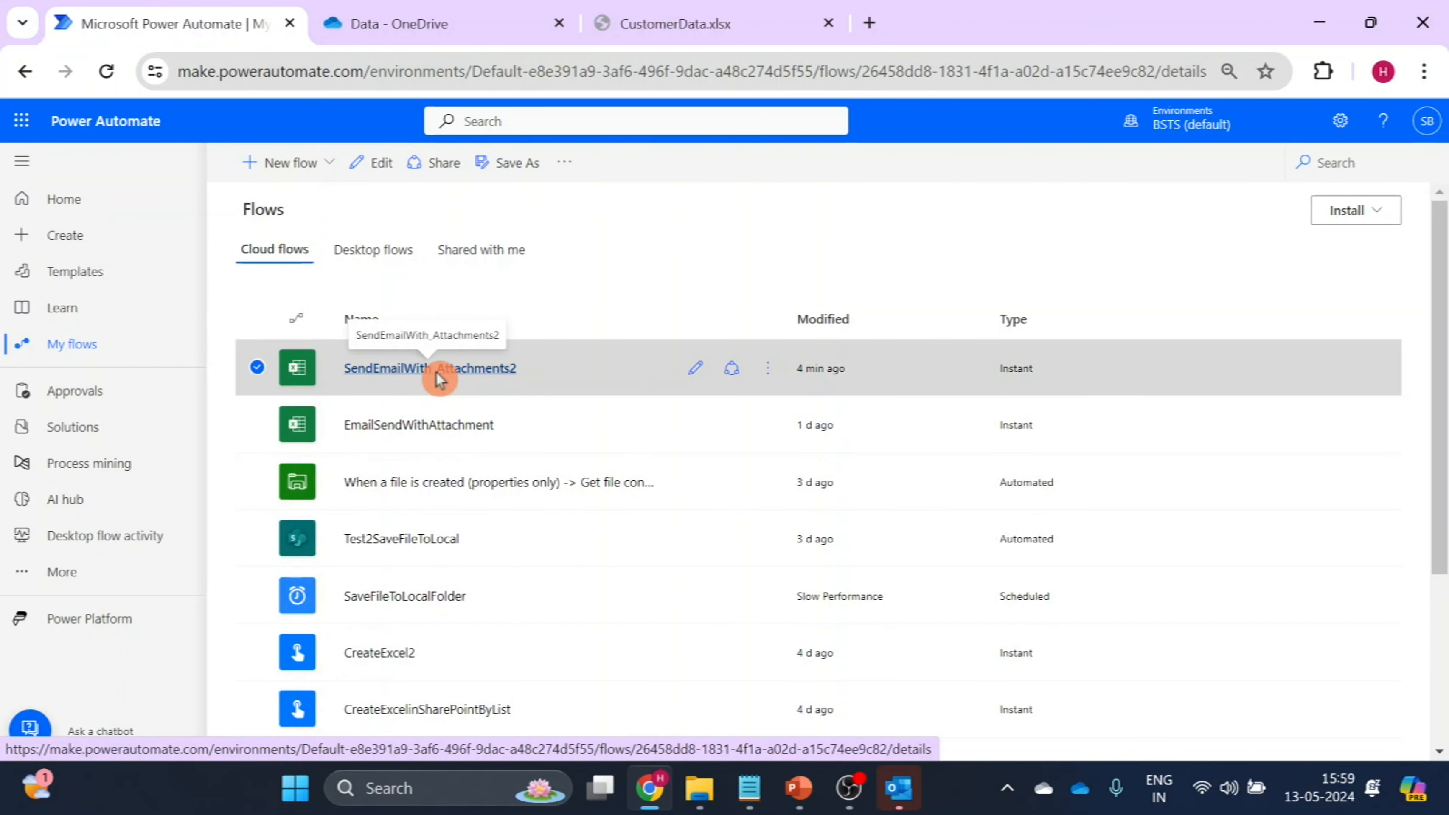
scroll(615, 583, down, 3)
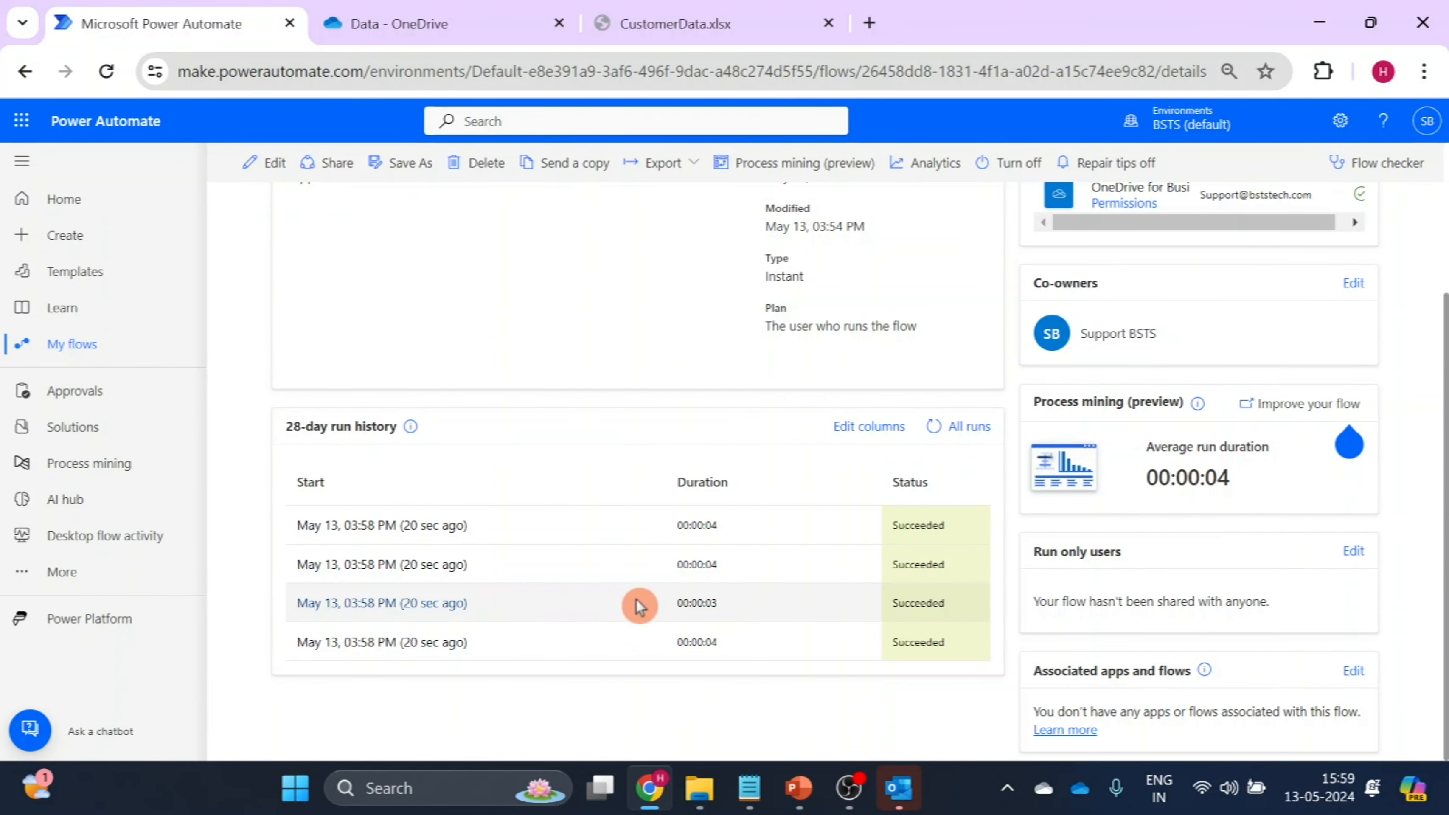
scroll(1443, 459, up, 3)
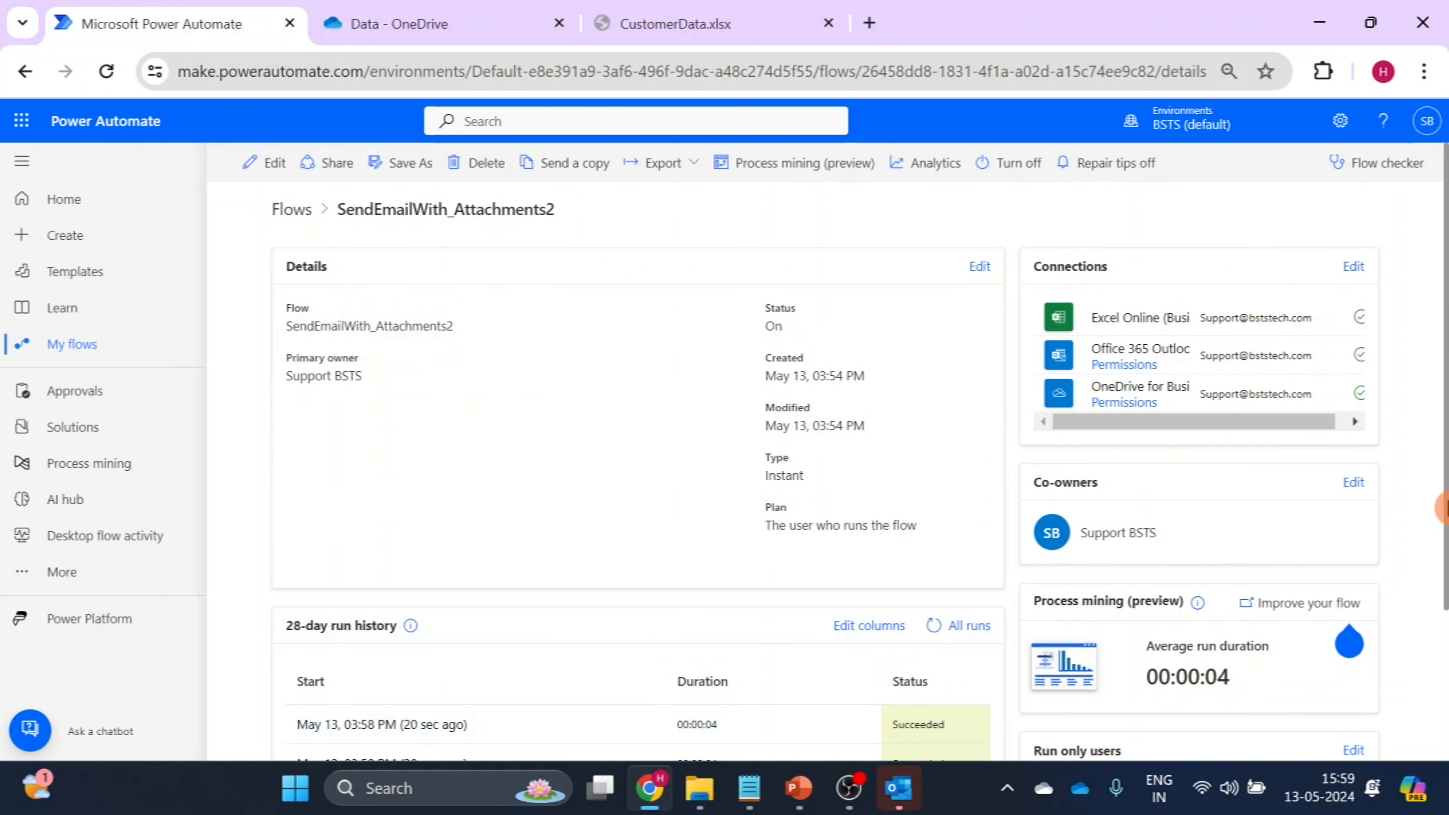
scroll(1443, 505, down, 3)
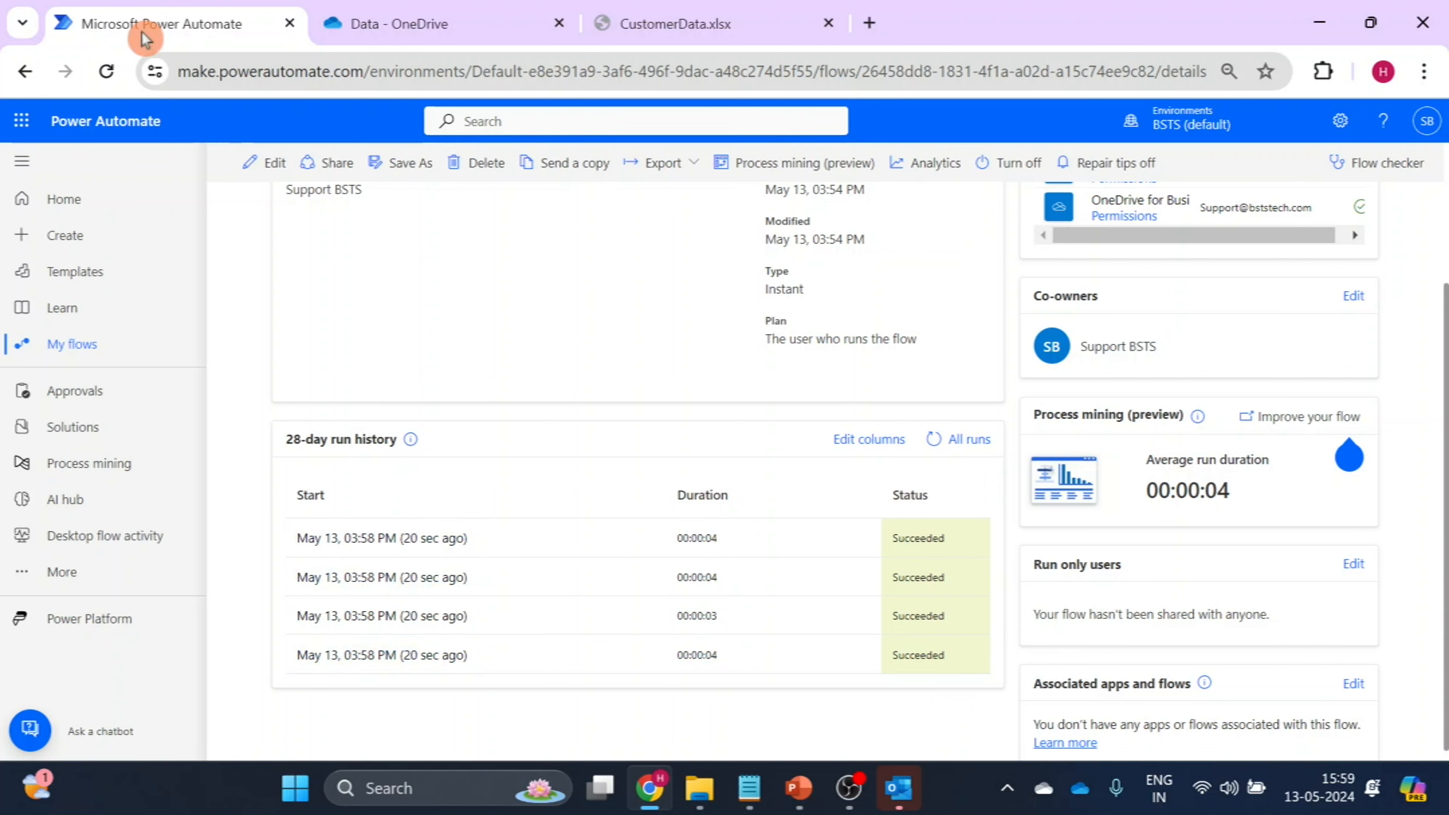
Launch Outlook on the web from OneDrive and show the Inbox.
click(463, 23)
click(26, 125)
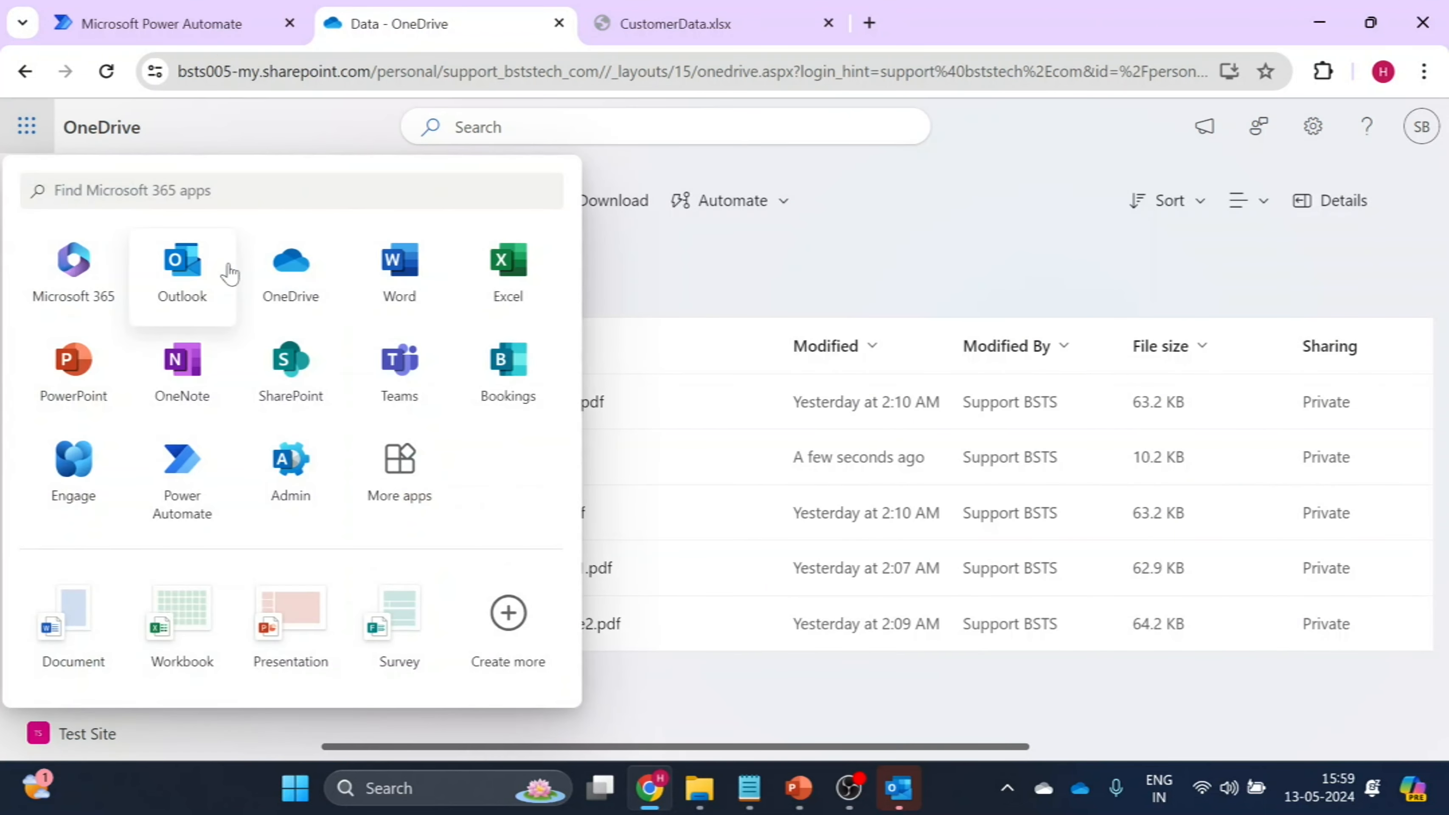
click(192, 276)
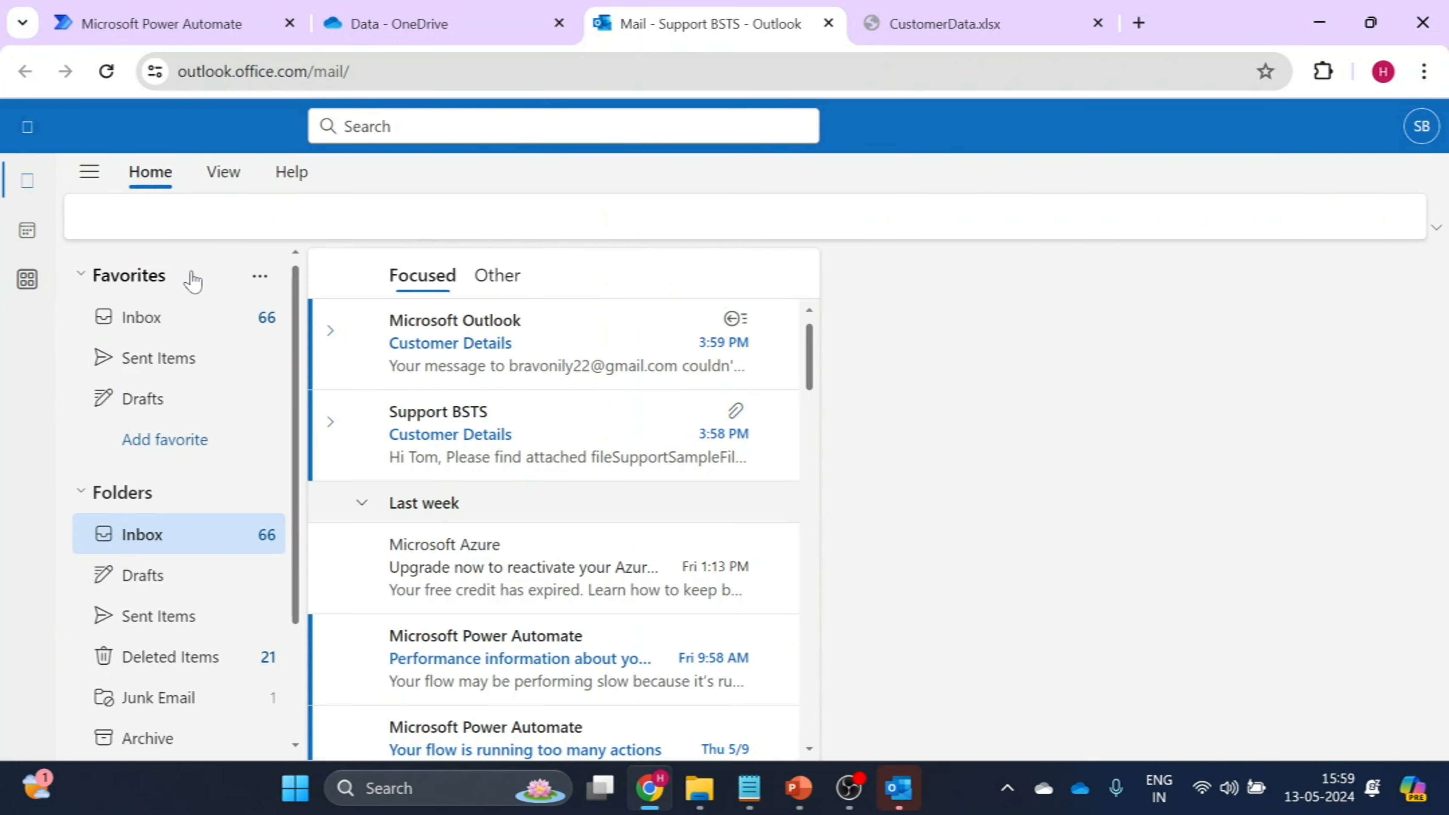
click(172, 324)
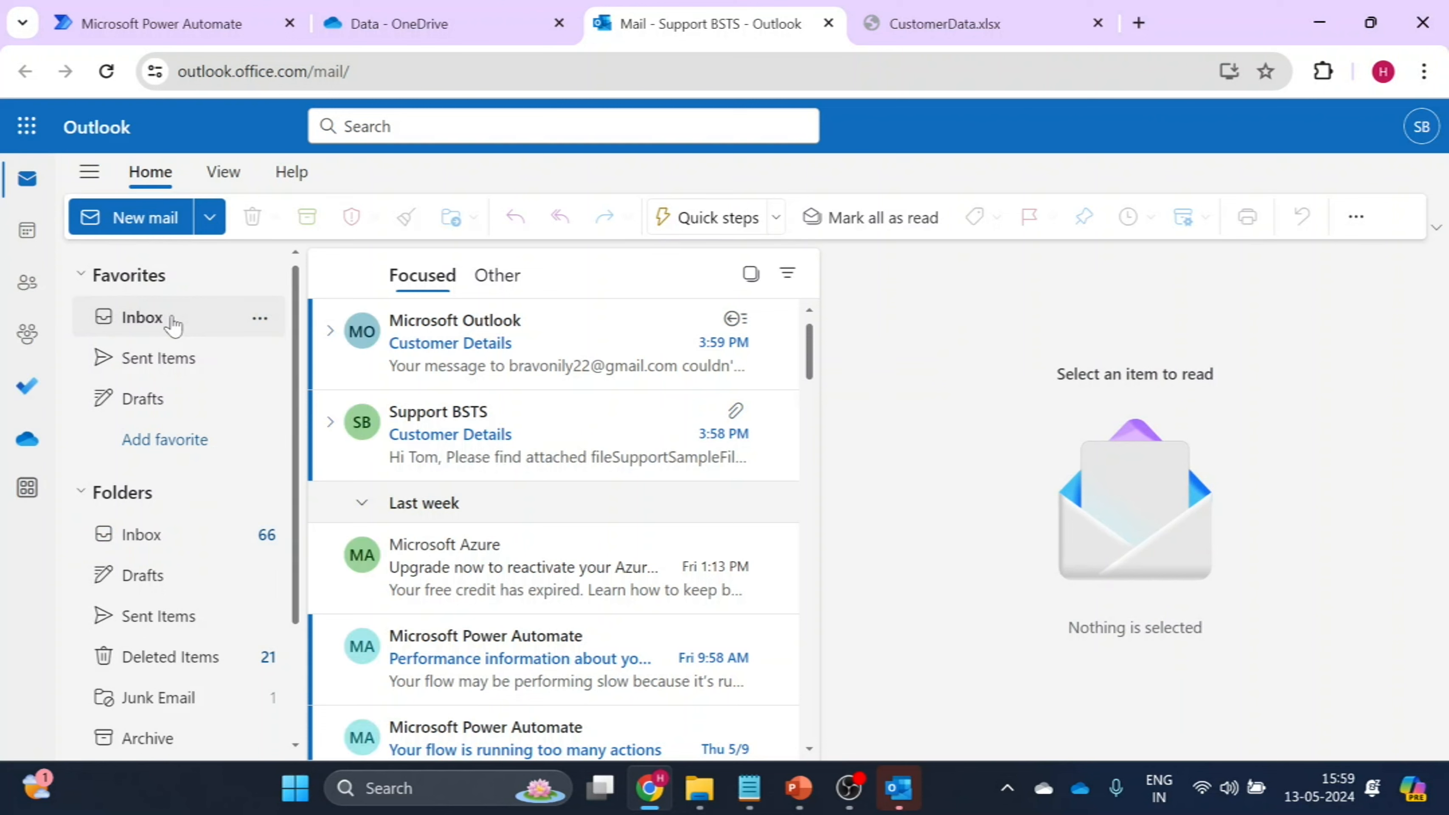
click(173, 324)
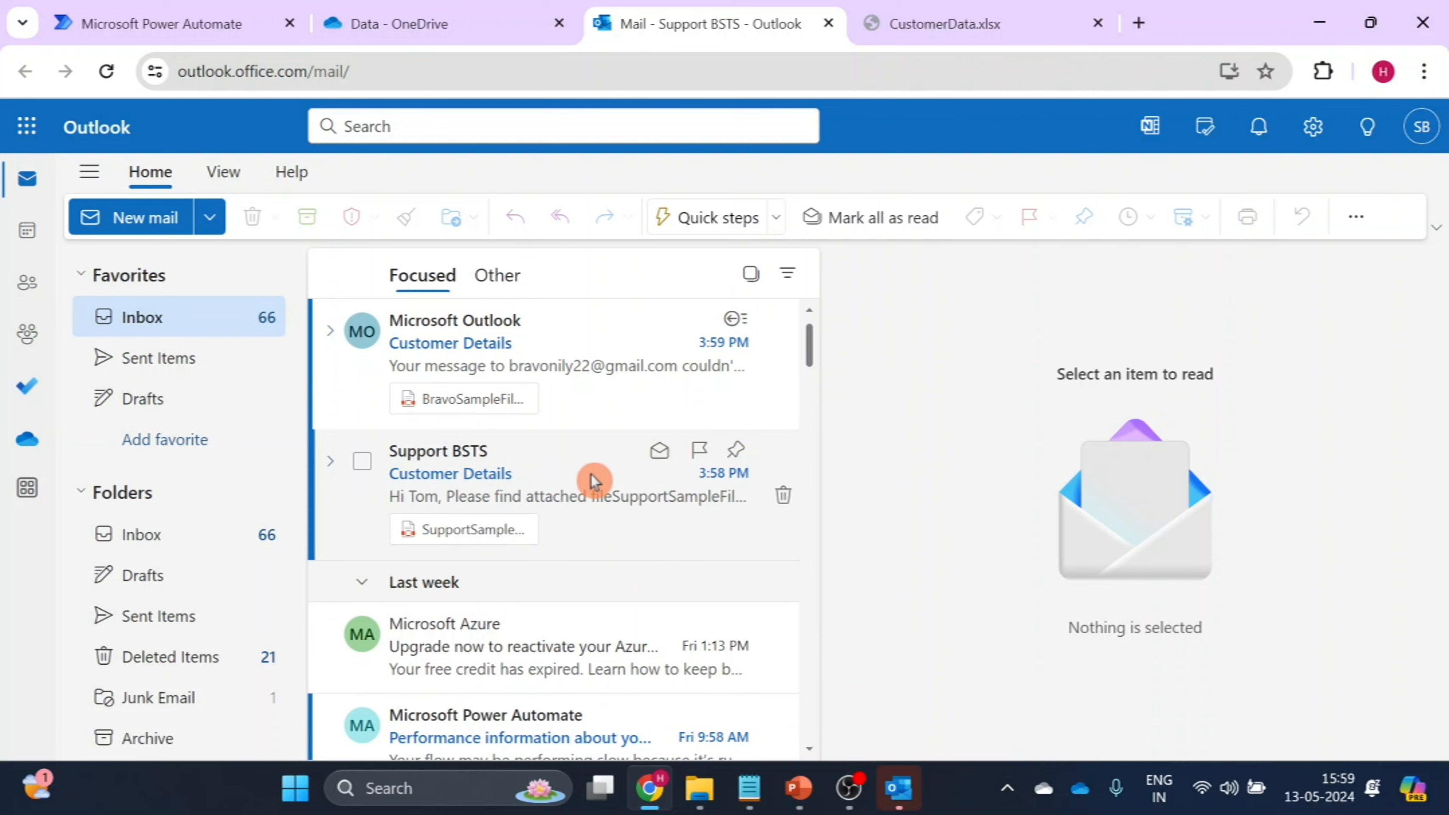
Open the received Customer Details email with the SupportSampleFile2.pdf attachment in its own maximized window, check its greeting and file name text, and close it.
click(593, 481)
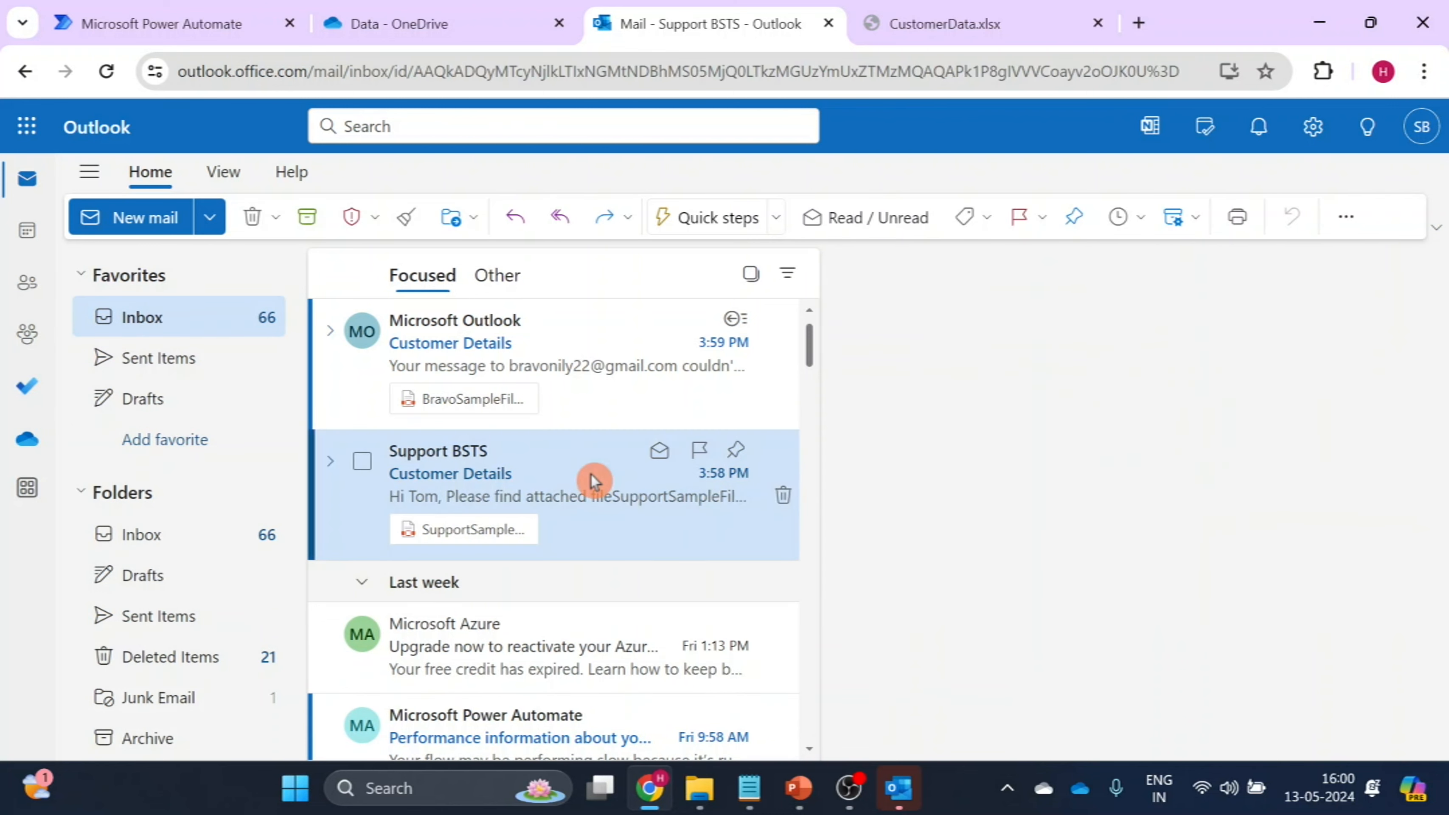
double_click(593, 481)
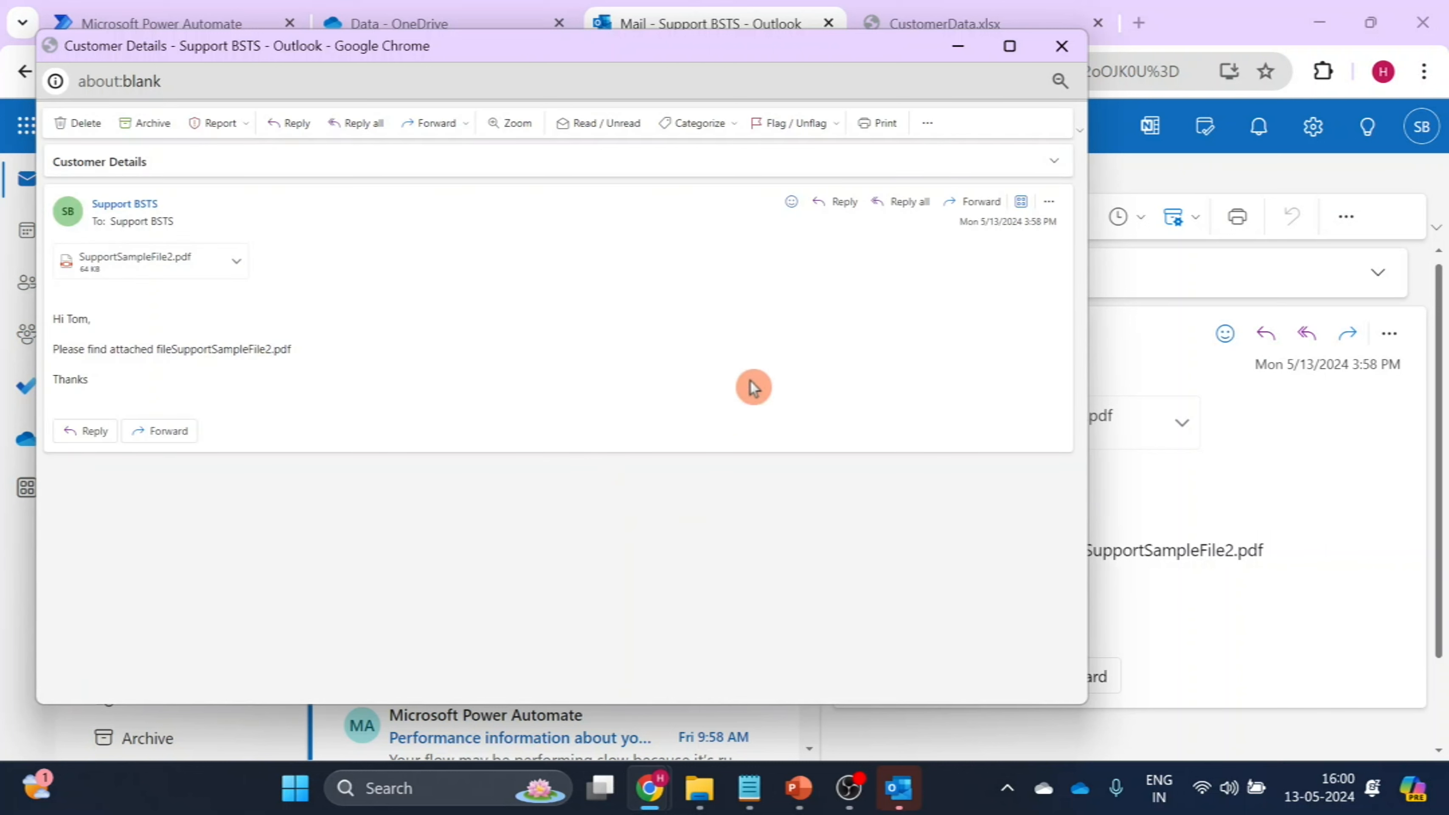
click(1012, 55)
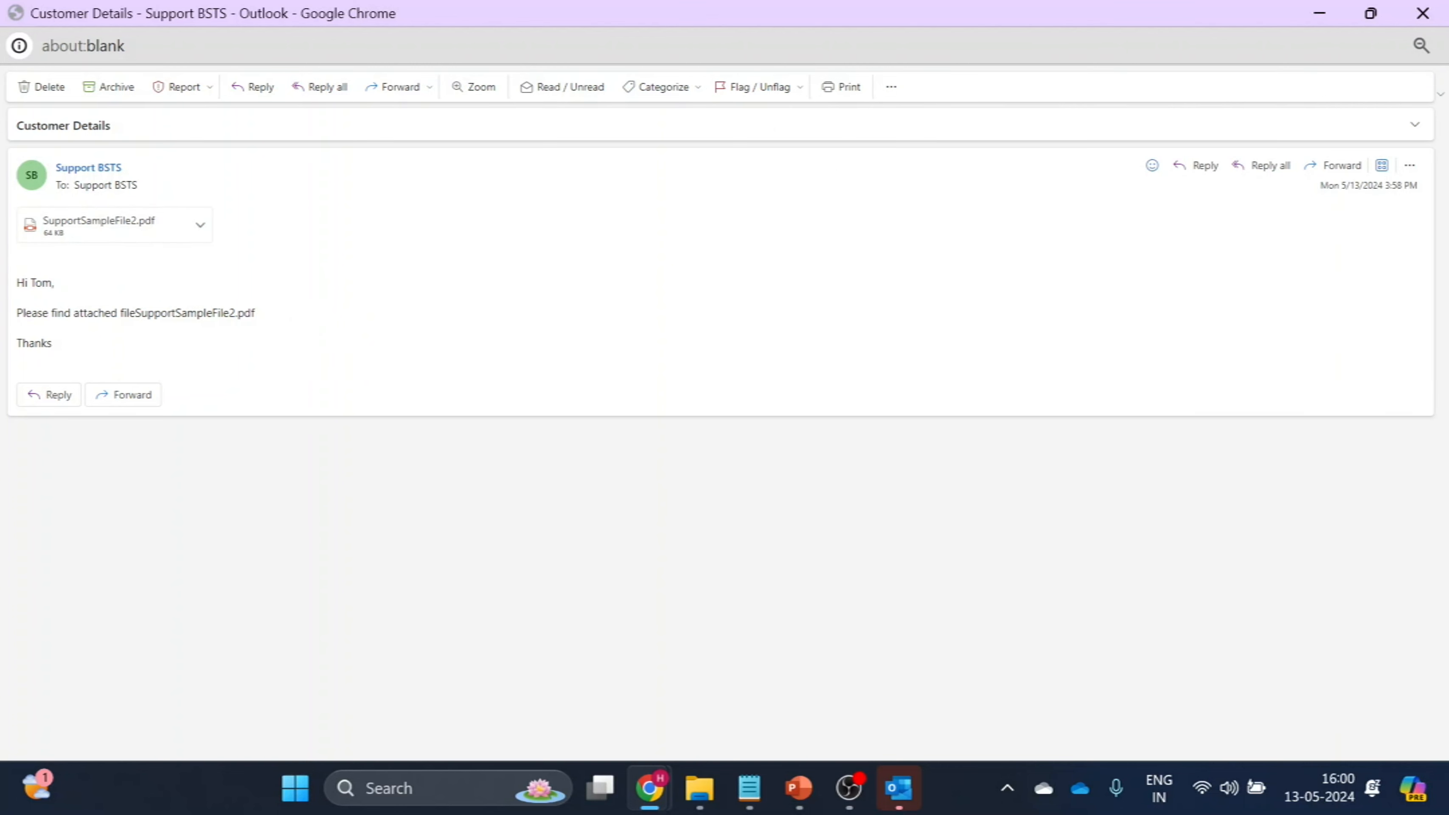
drag(53, 282, 6, 283)
drag(265, 318, 173, 323)
drag(160, 313, 259, 320)
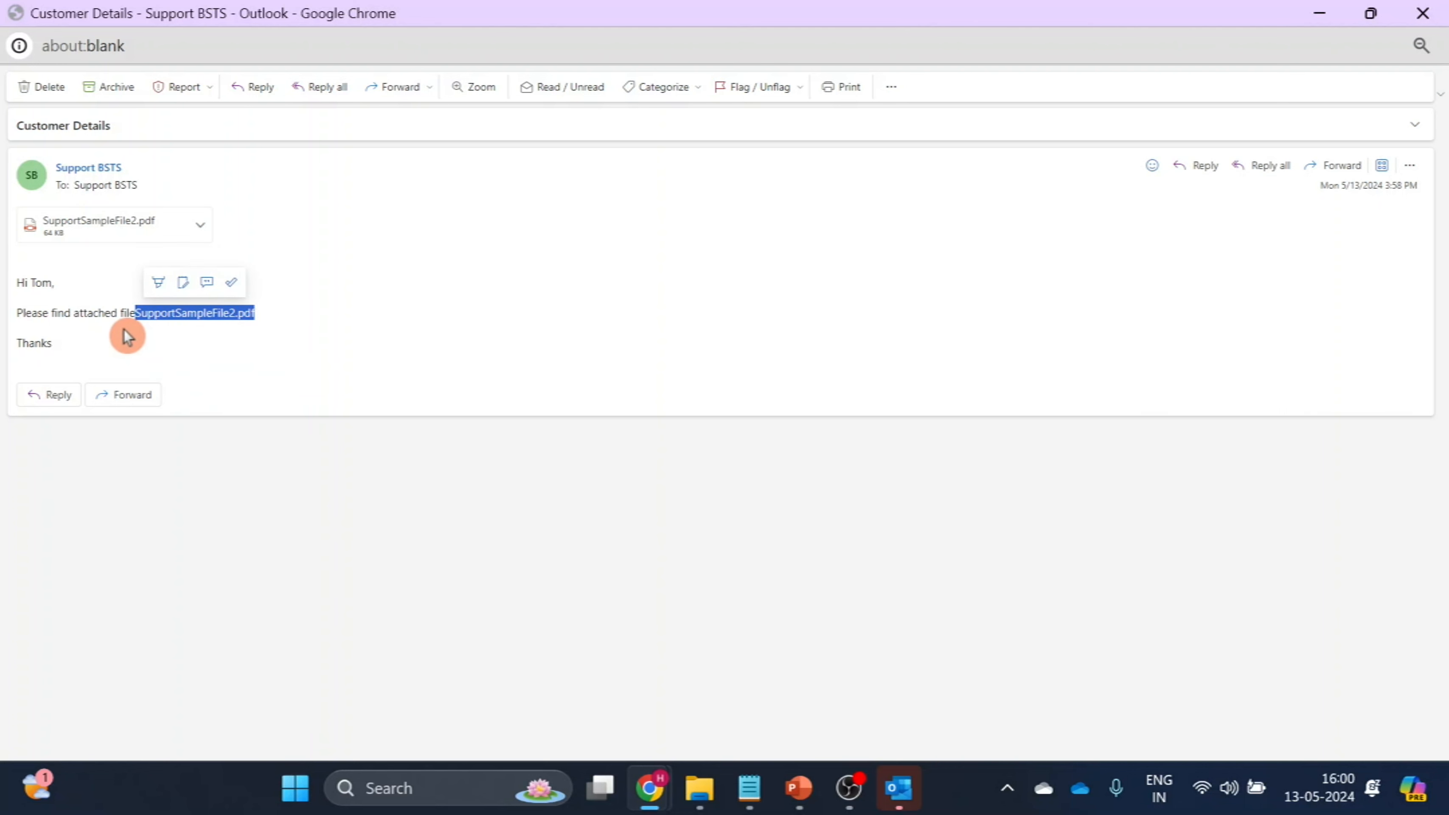
click(56, 364)
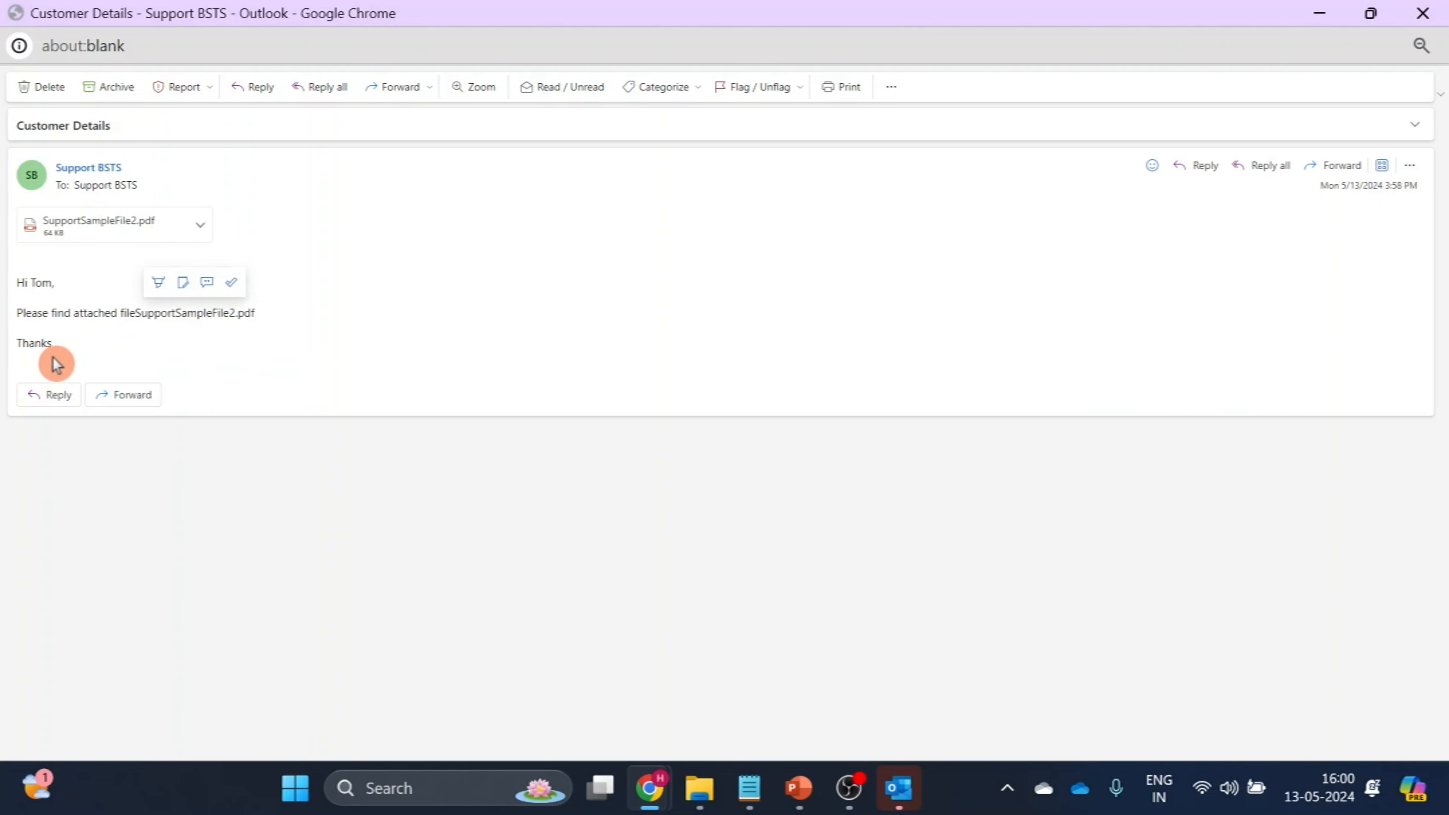
click(1420, 11)
Return to Power Automate, open SendEmailWith_Attachments2 for editing, and expand its Apply to each loop and Condition.
click(206, 34)
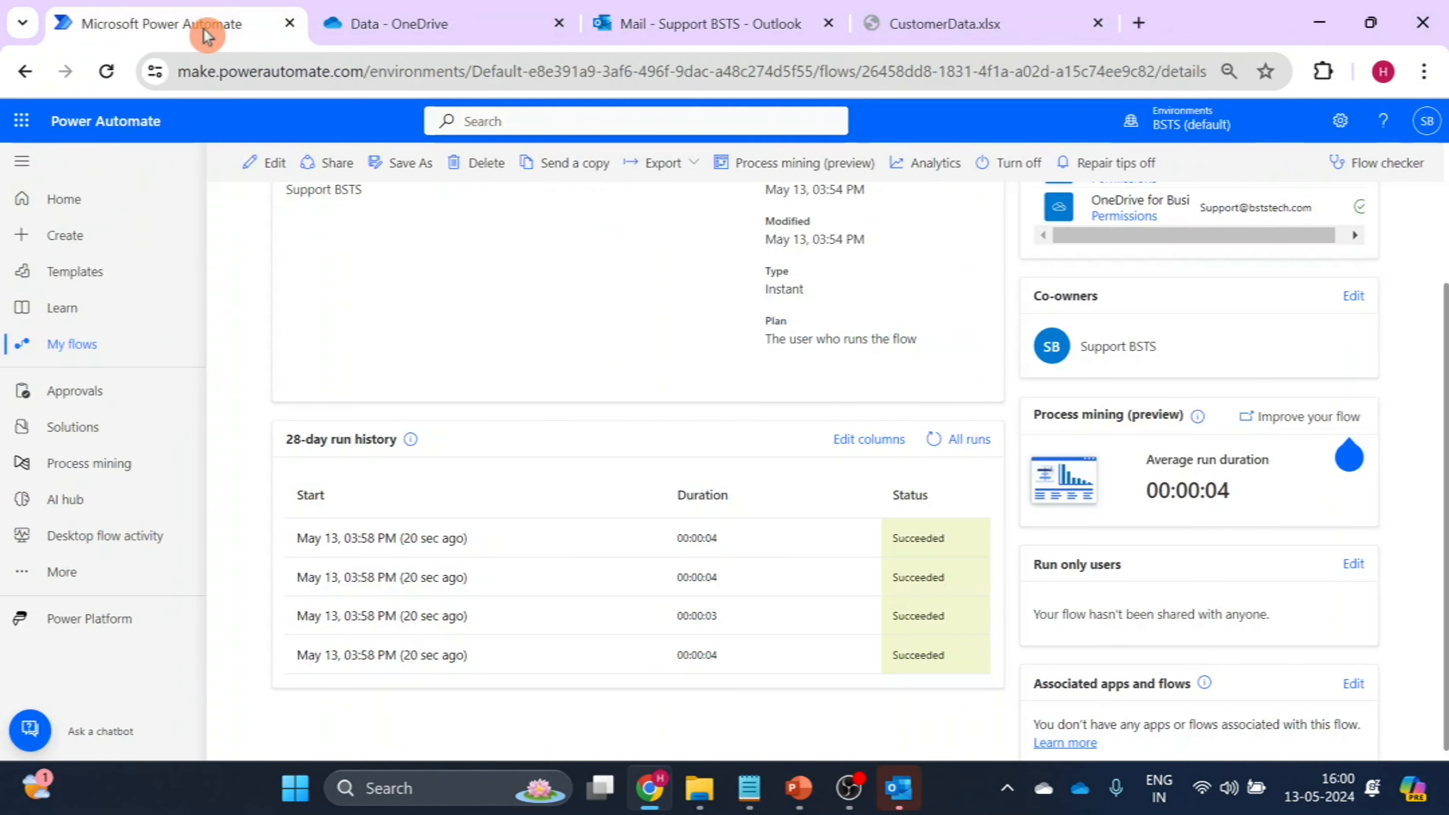
click(275, 166)
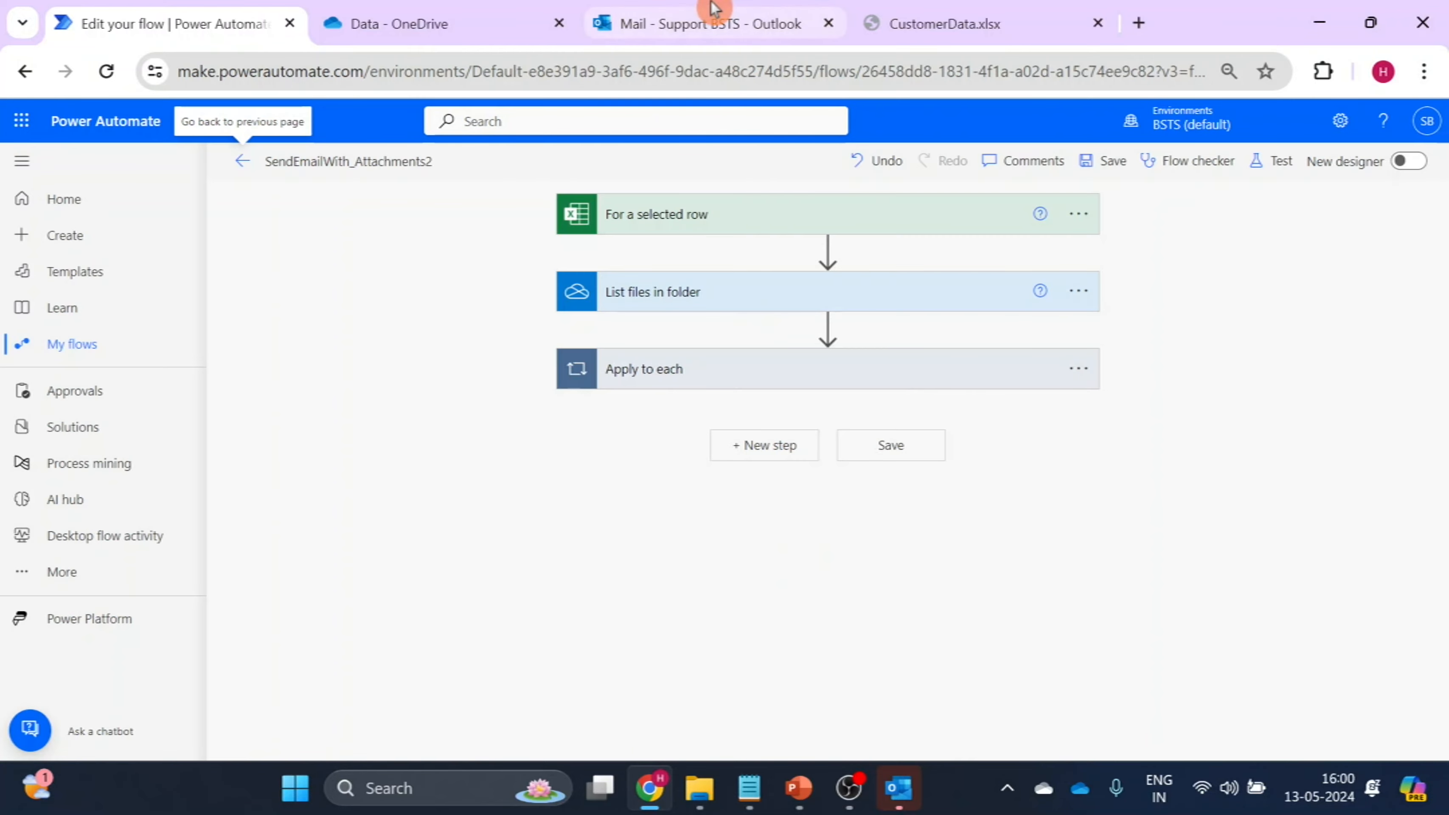
click(754, 381)
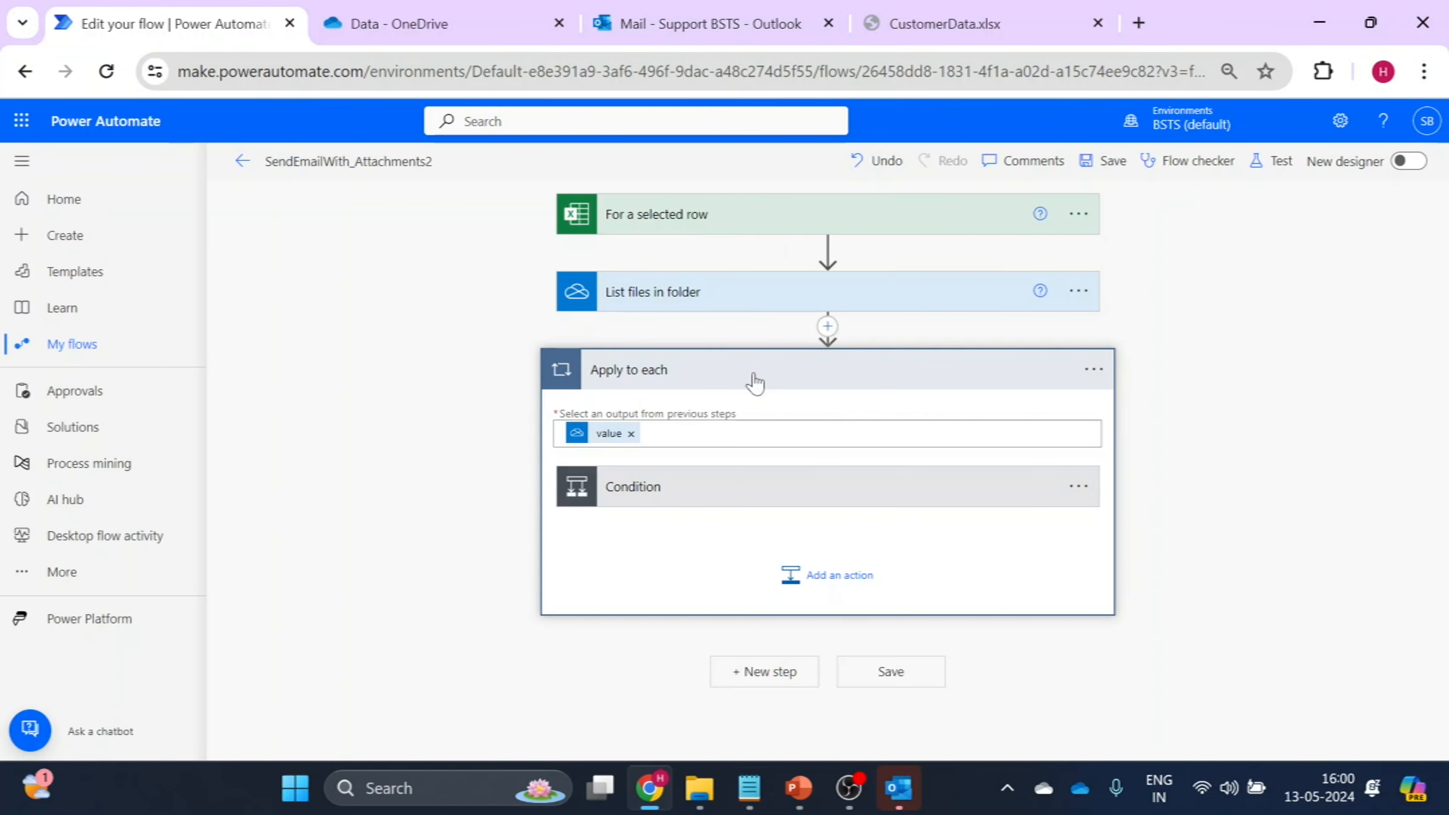
click(808, 593)
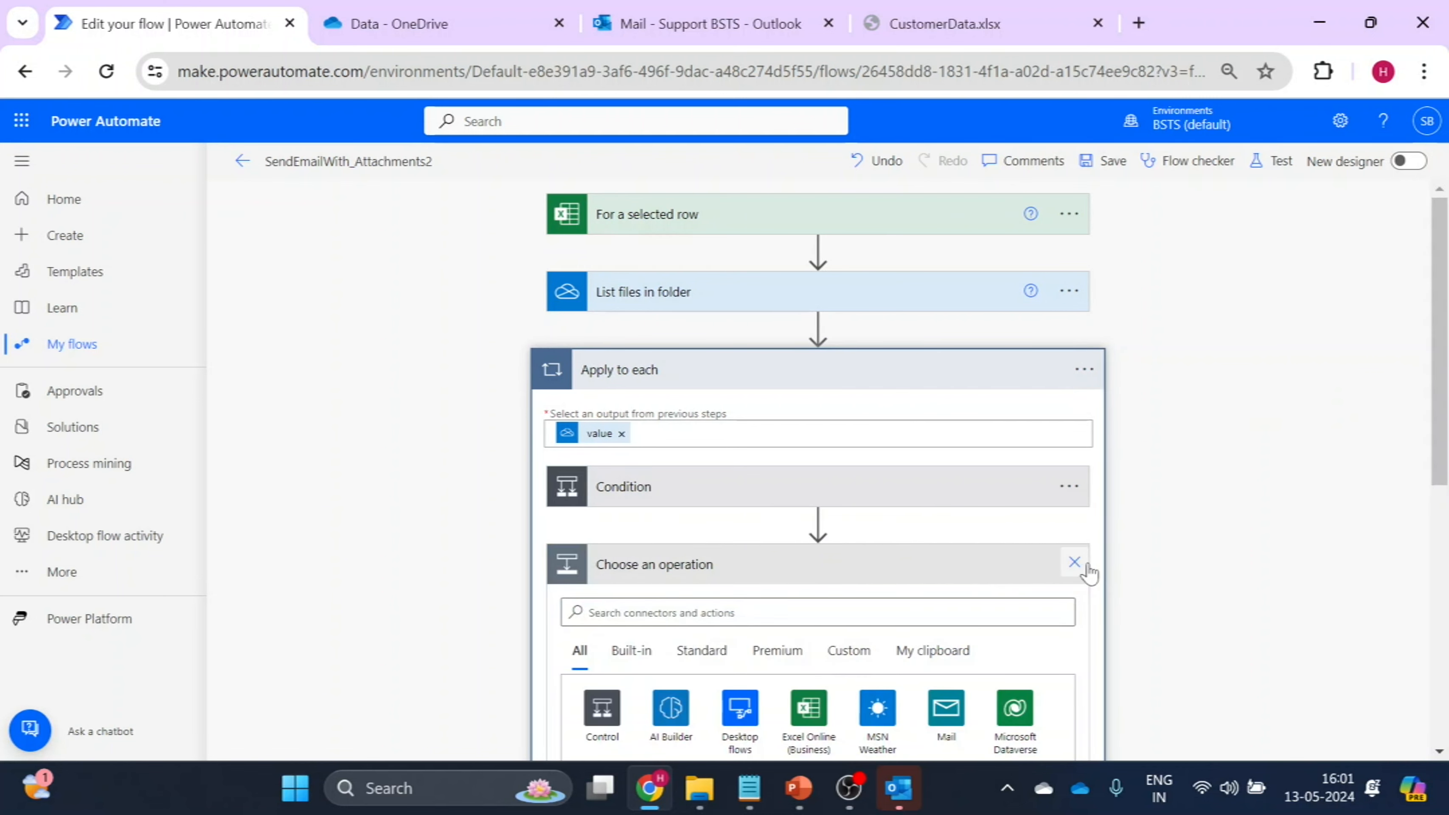
click(1074, 561)
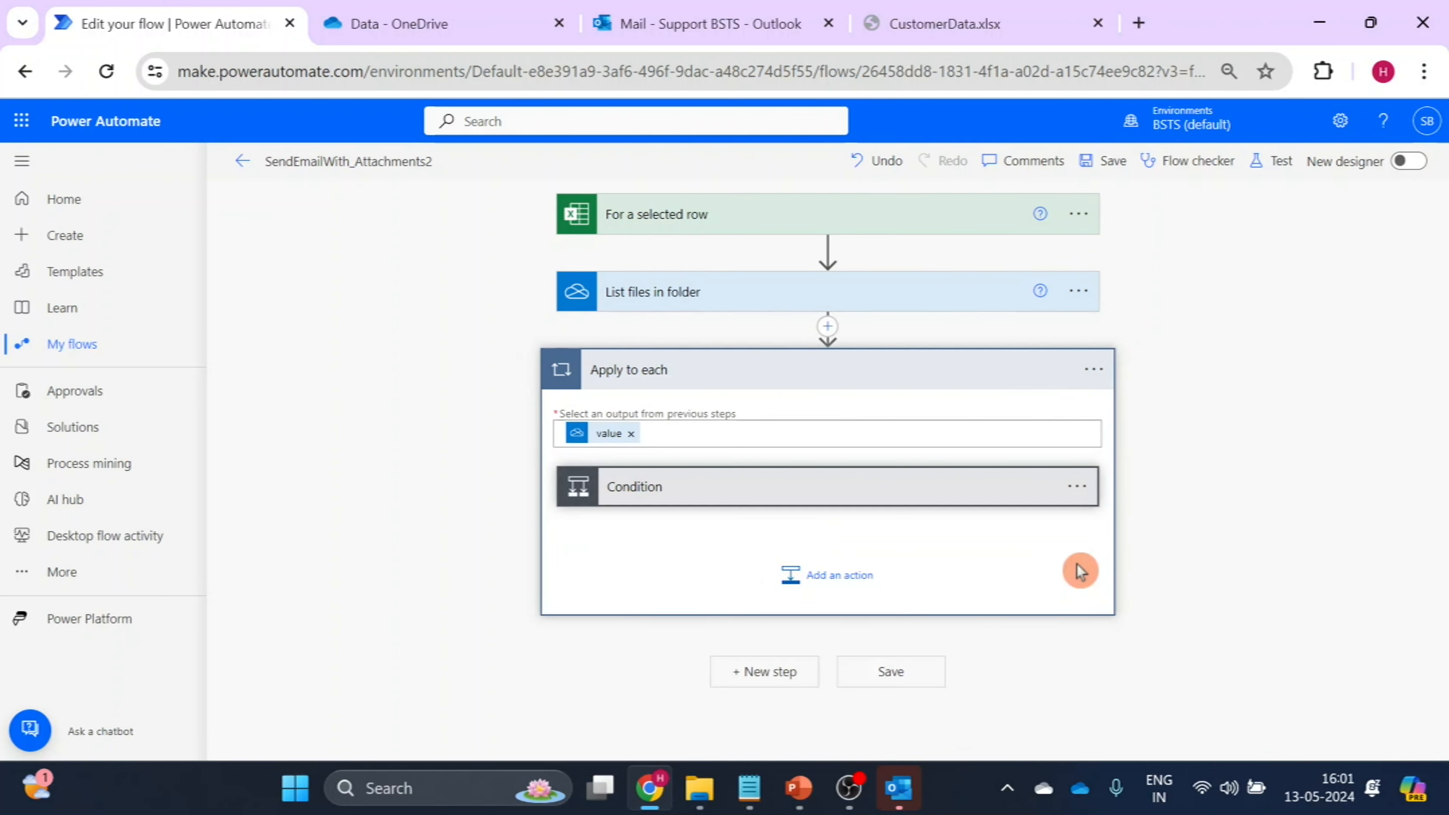
click(763, 488)
scroll(1380, 388, down, 5)
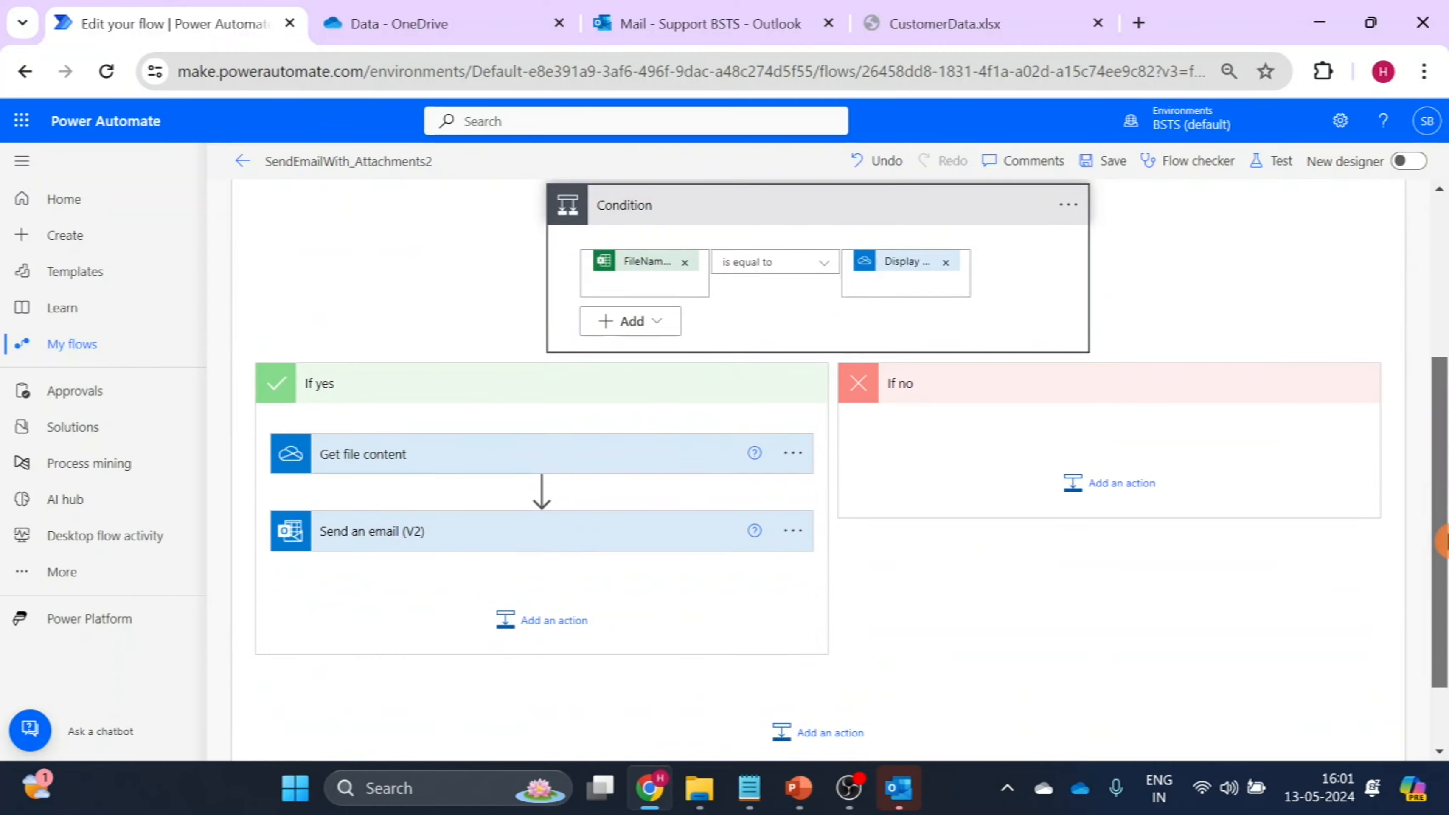
scroll(1443, 540, down, 2)
Insert a space between "Please find attached file" and the FileName field in the Send an email (V2) body, and save the flow.
click(527, 459)
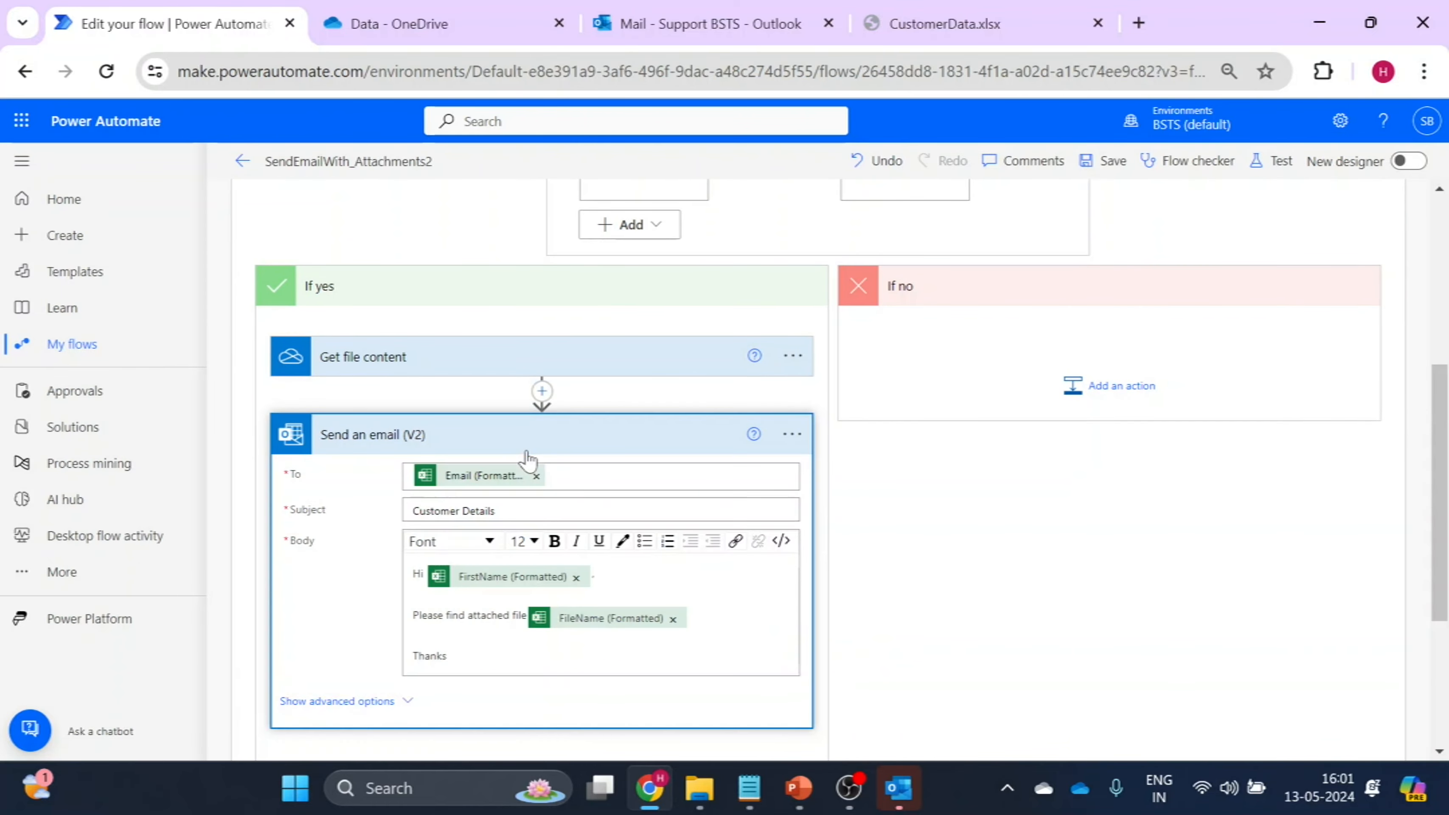
click(536, 622)
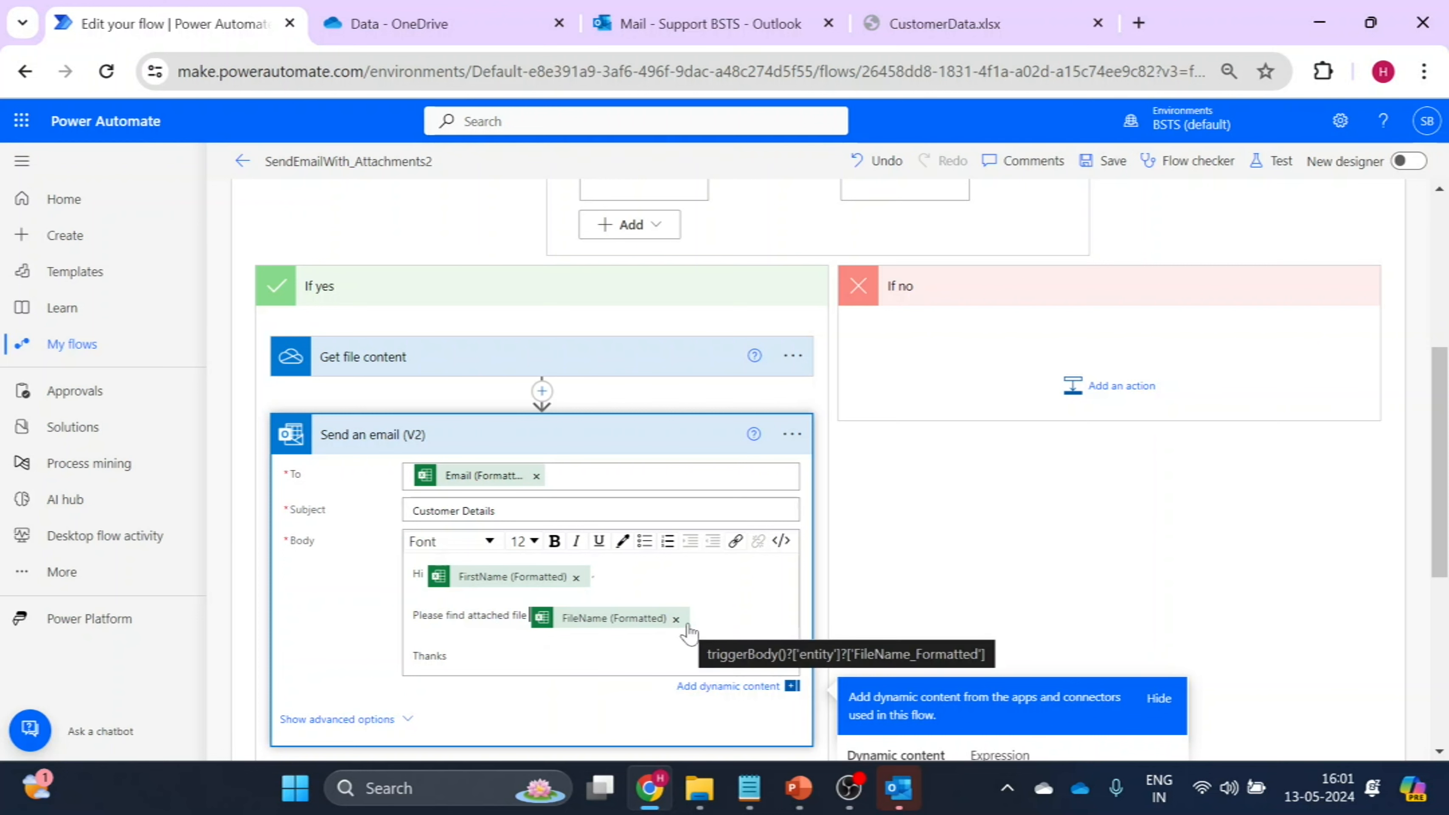
click(1112, 174)
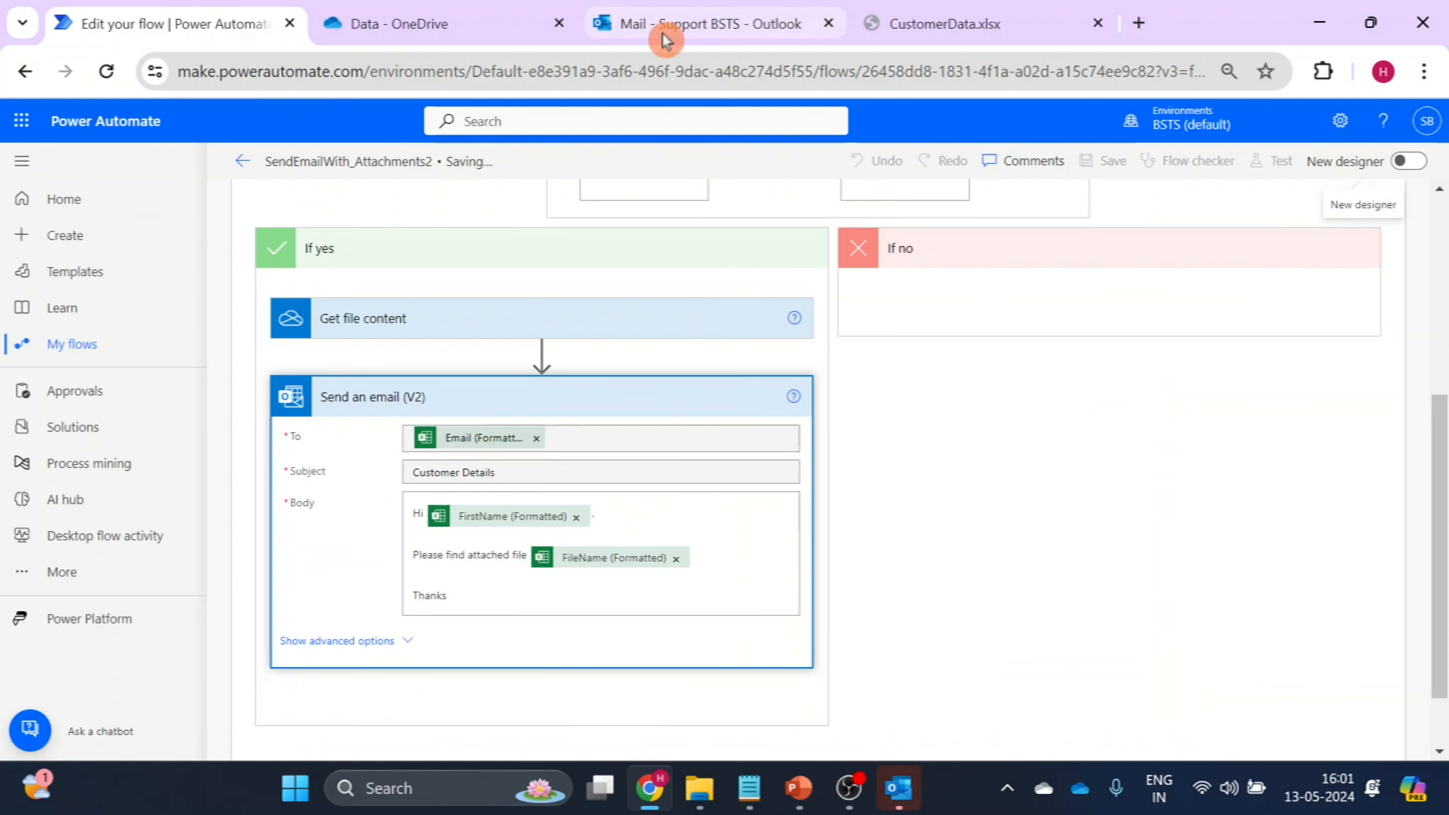
Check today's Customer Details emails and their attachments in Outlook's Sent Items, and return to the flow editor in Power Automate.
click(711, 17)
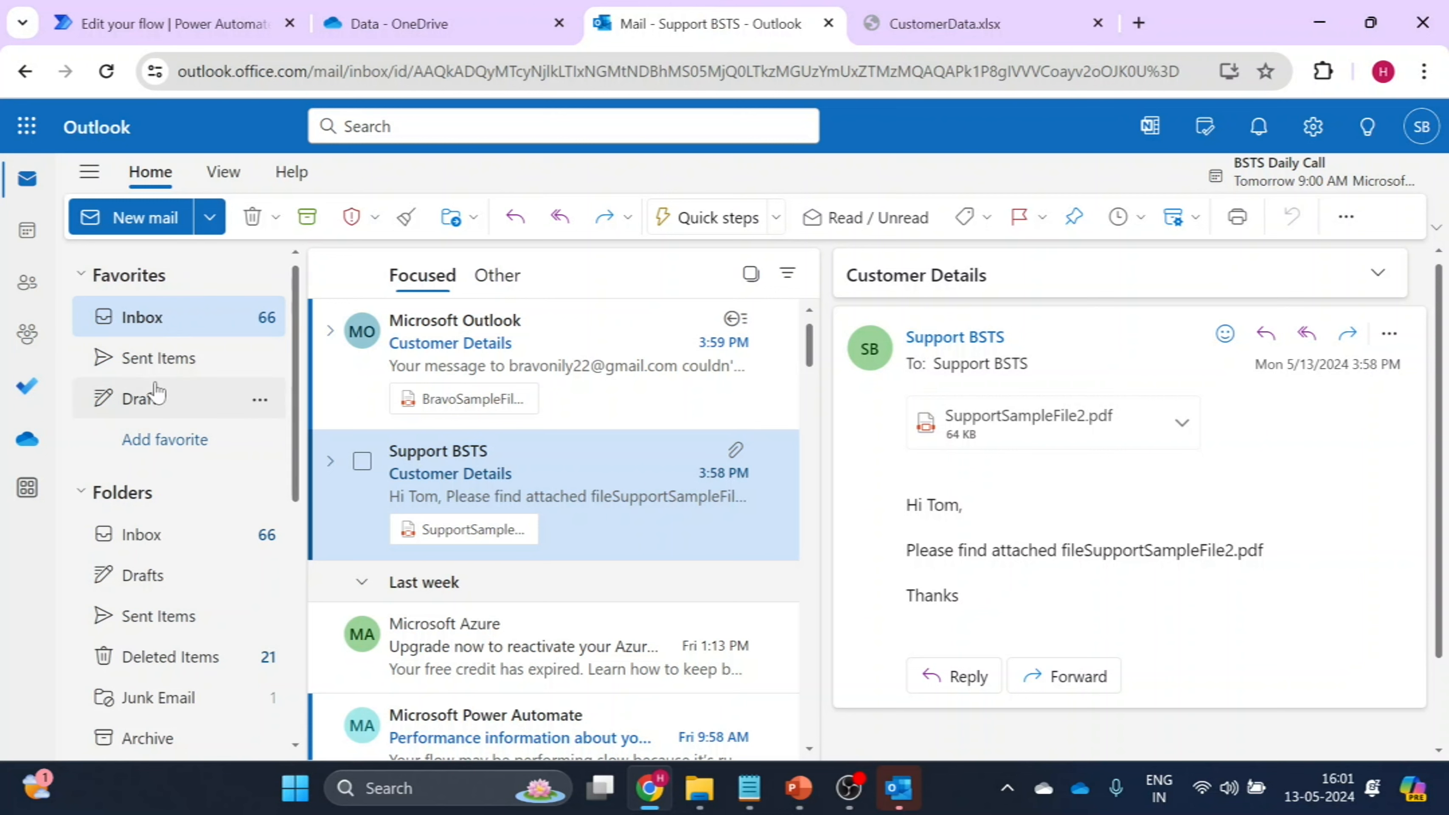
click(139, 360)
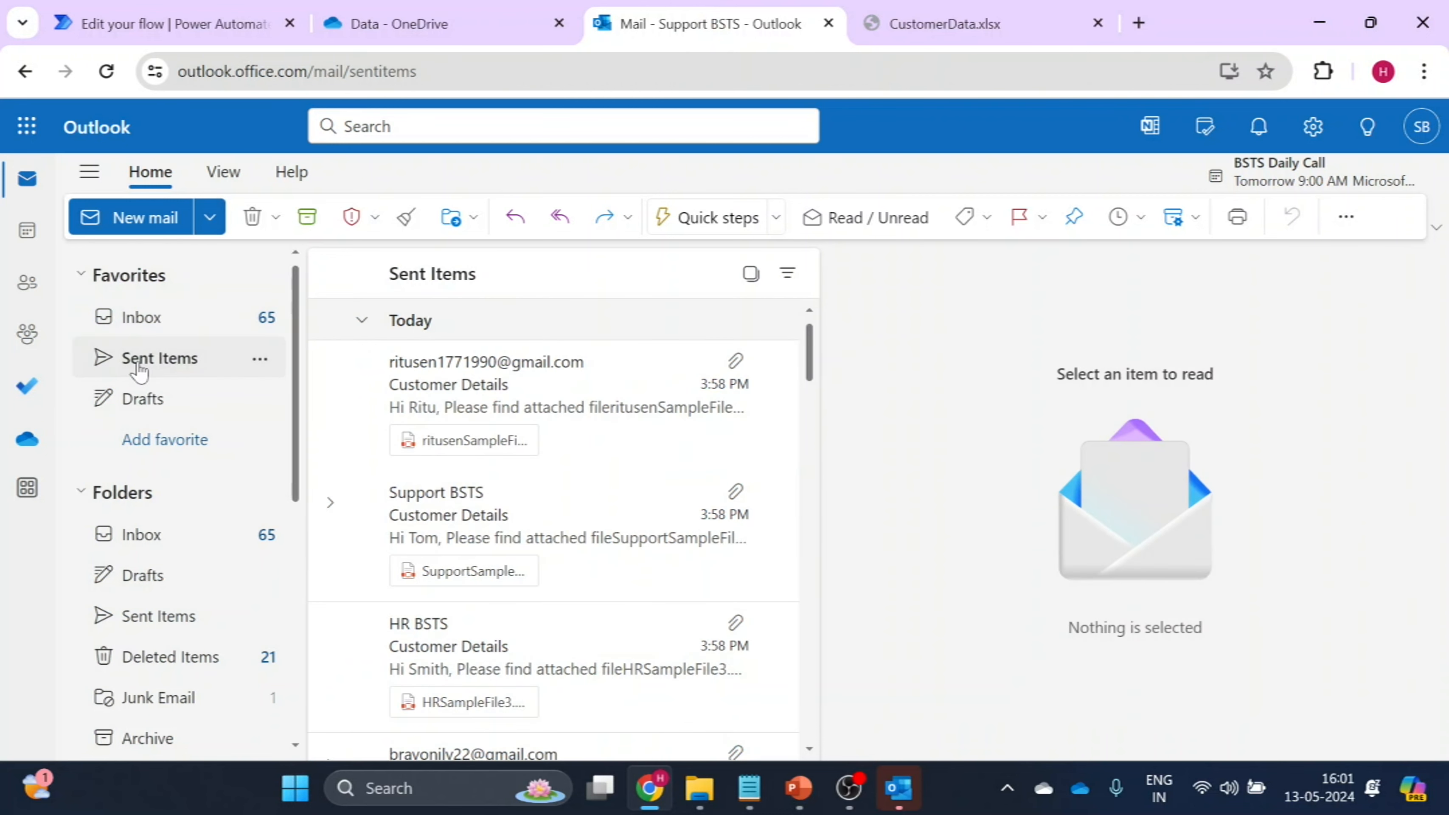
click(452, 404)
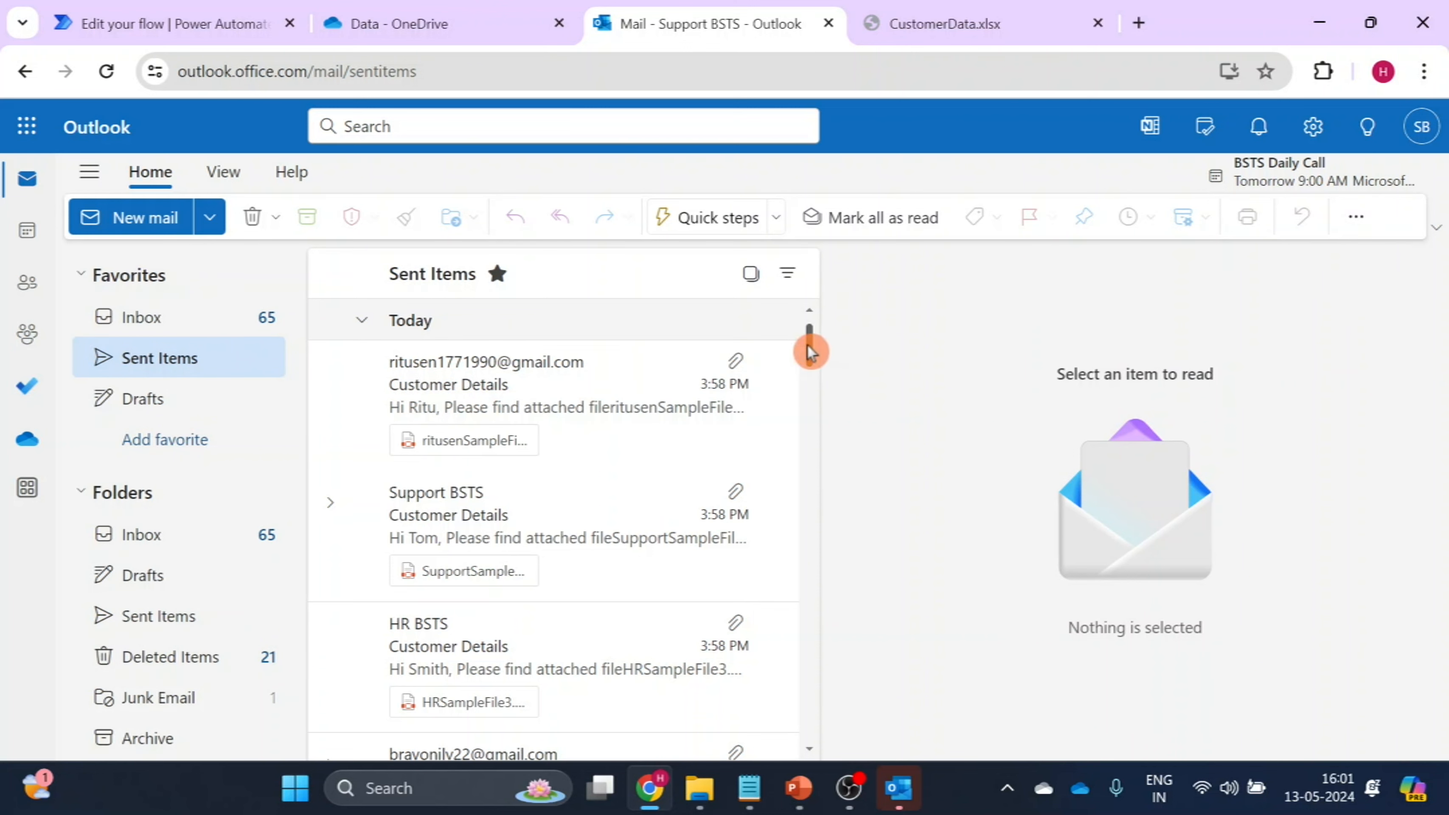
scroll(809, 352, down, 3)
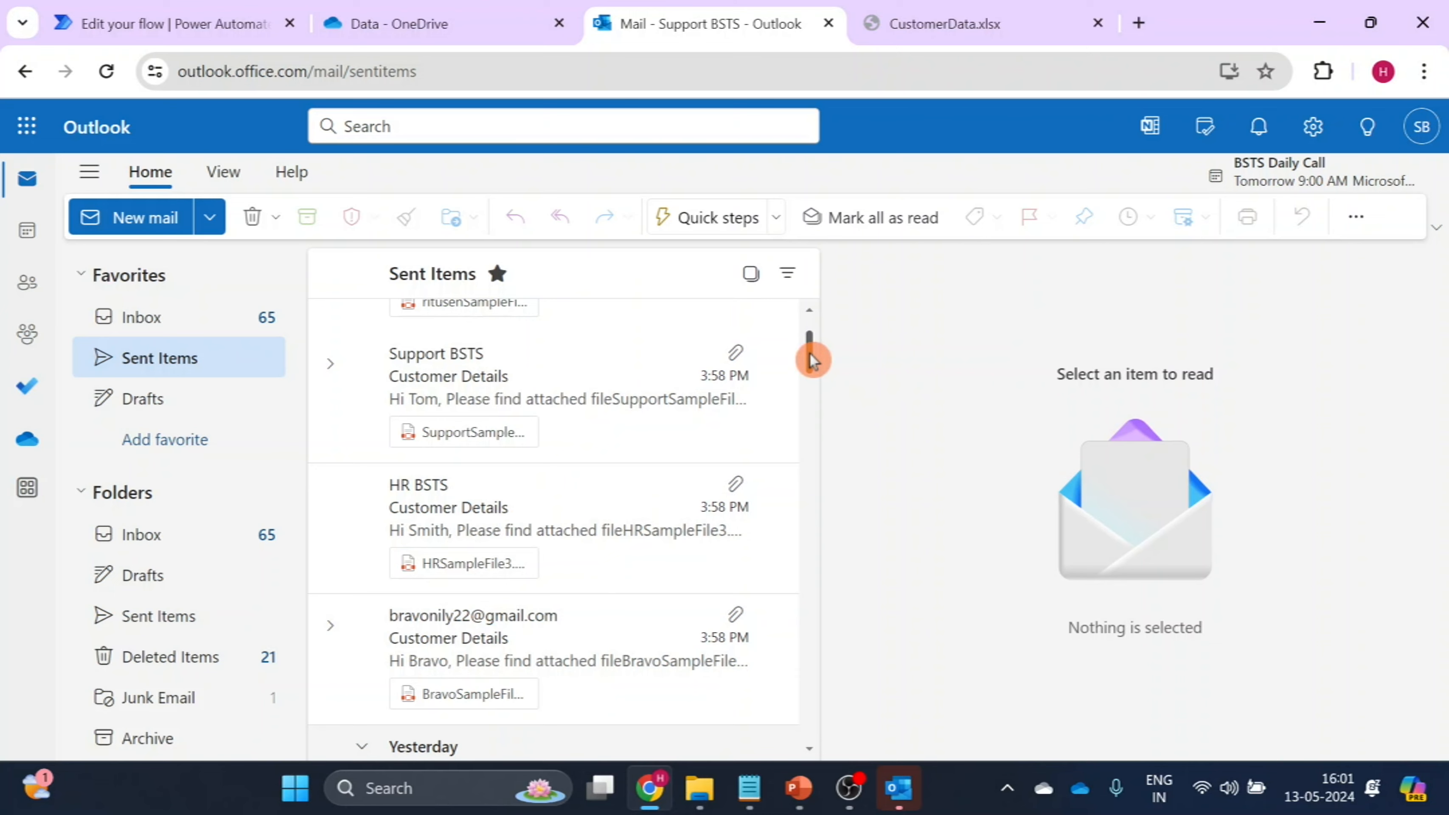
mouse_move(812, 360)
mouse_down()
mouse_move(810, 380)
mouse_move(812, 339)
mouse_up()
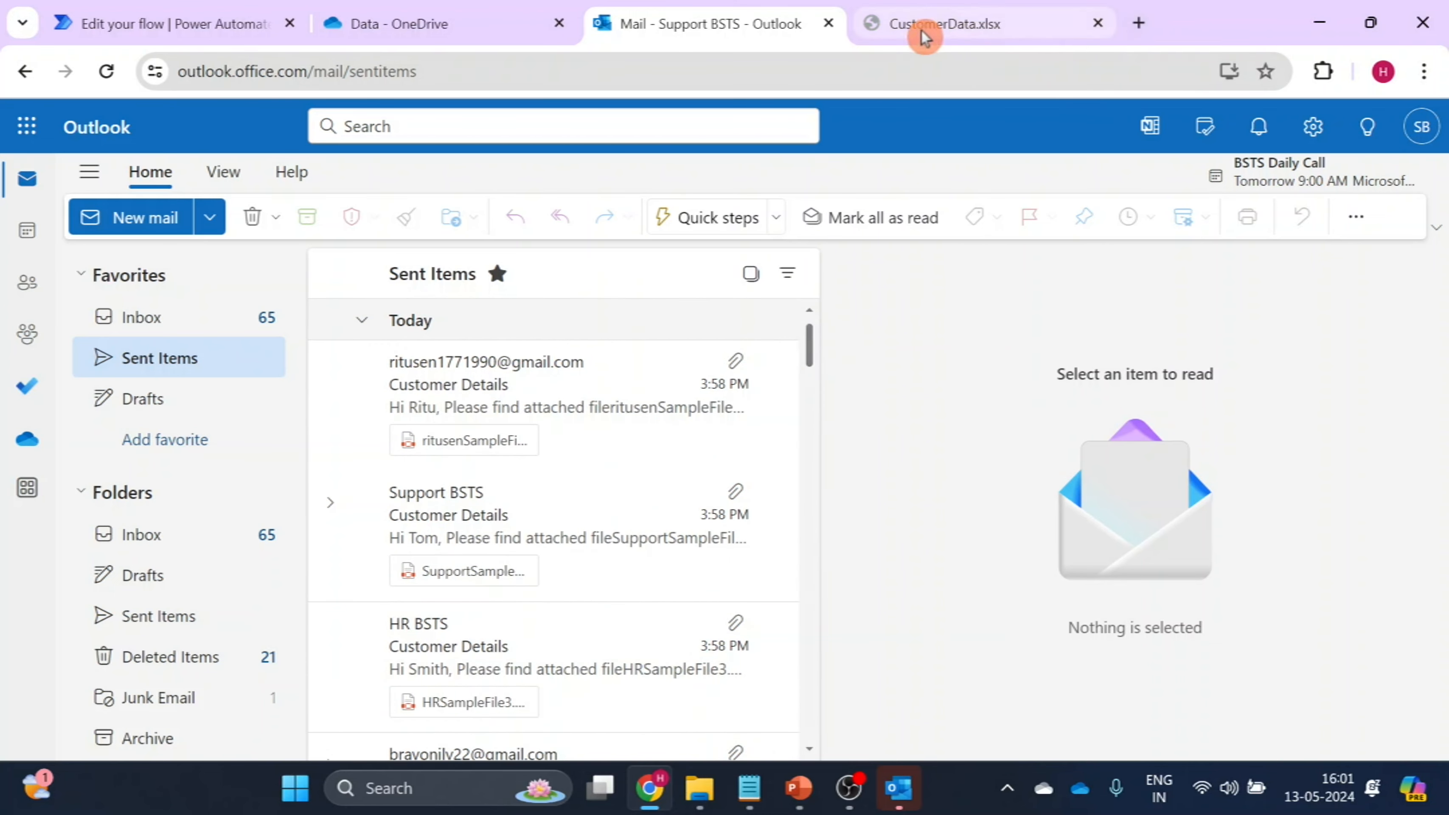
click(201, 12)
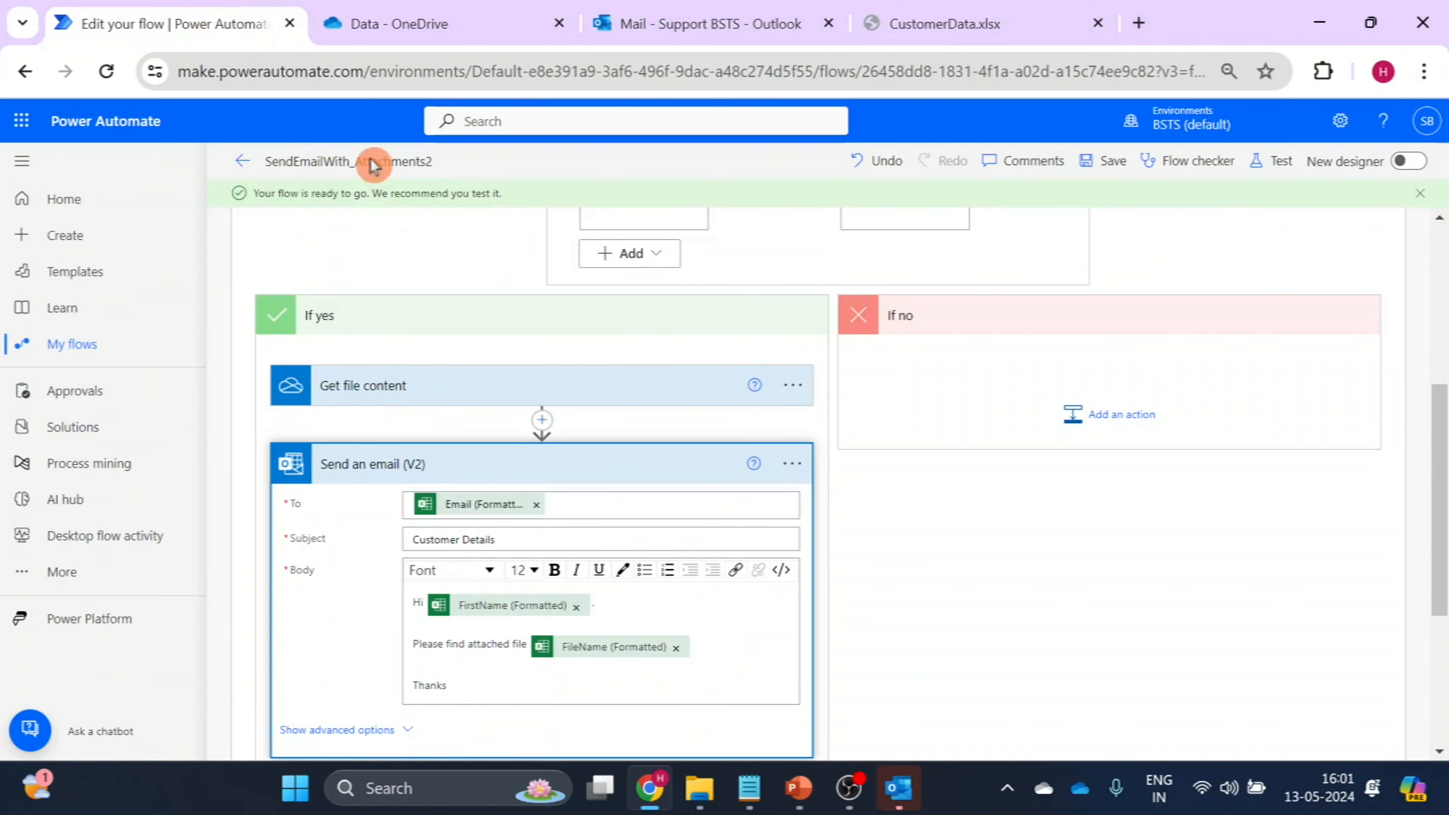